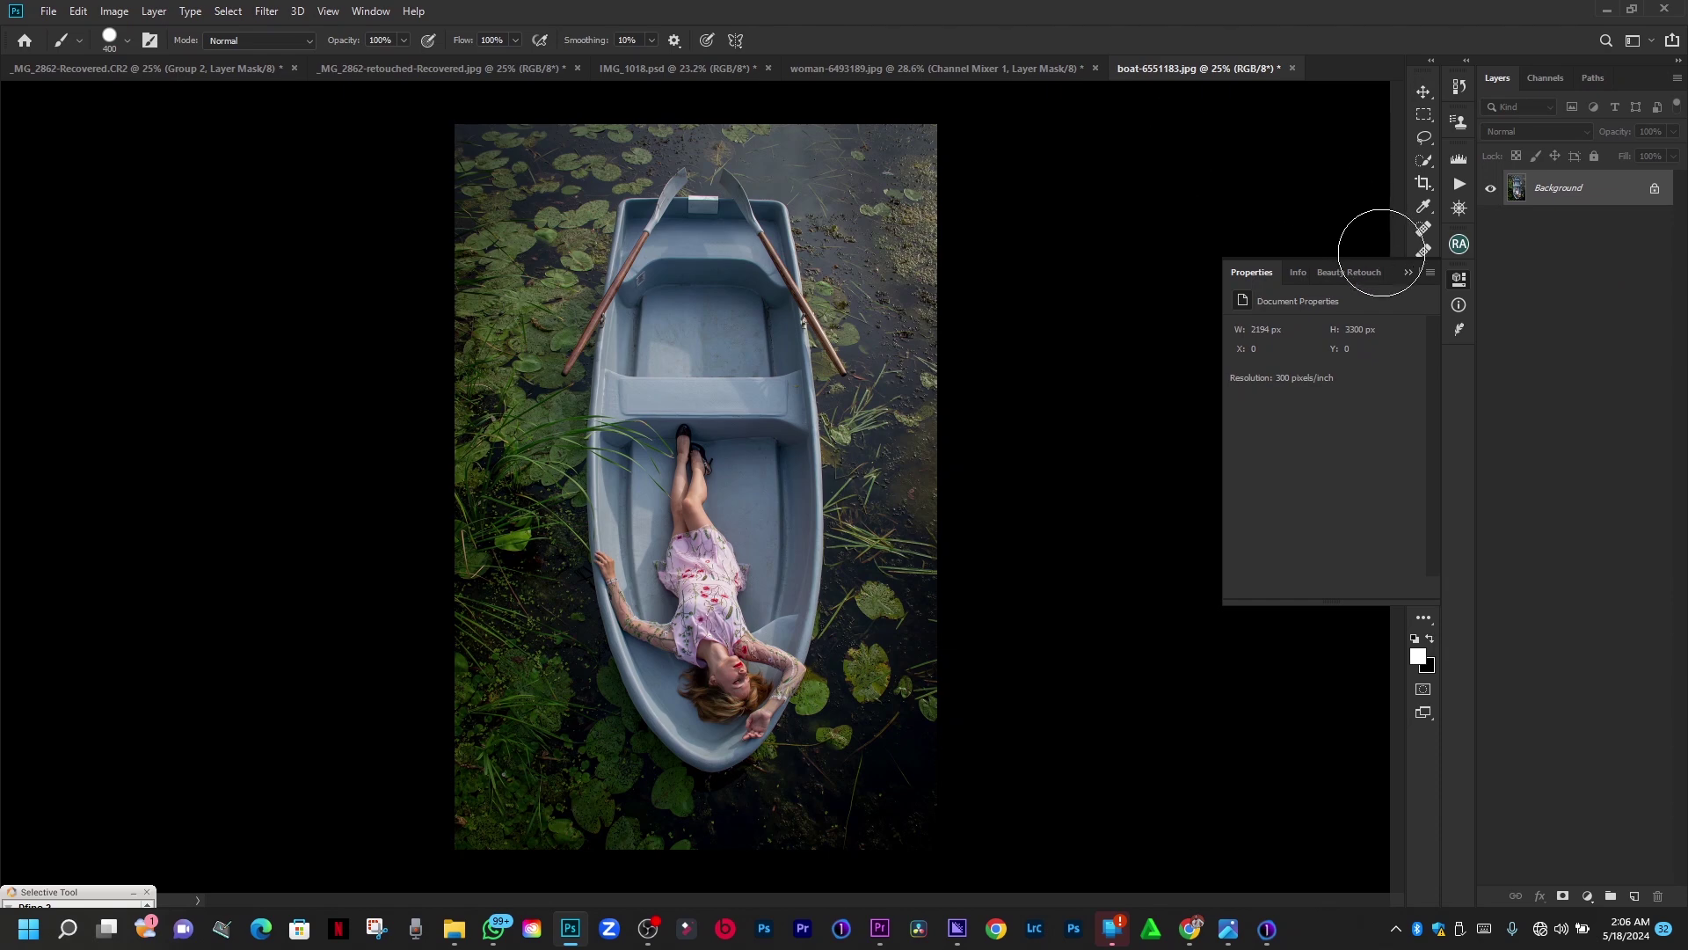
Add a Black & White adjustment layer above the boat photo using the Green Filter preset.
click(1408, 277)
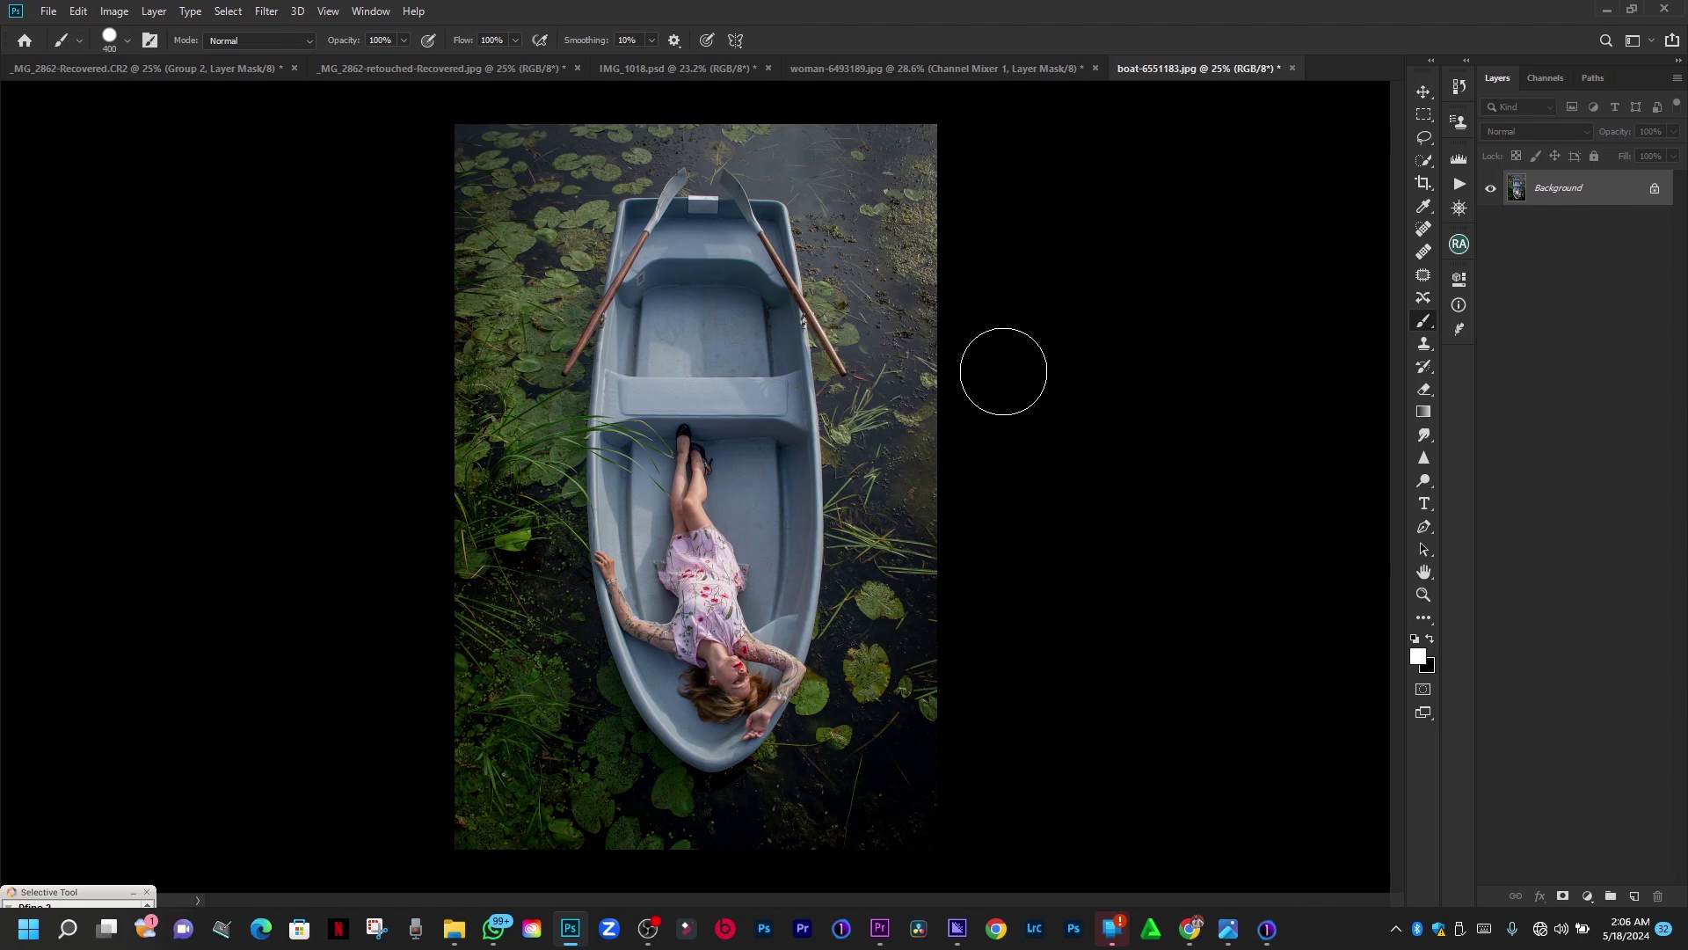
click(1588, 896)
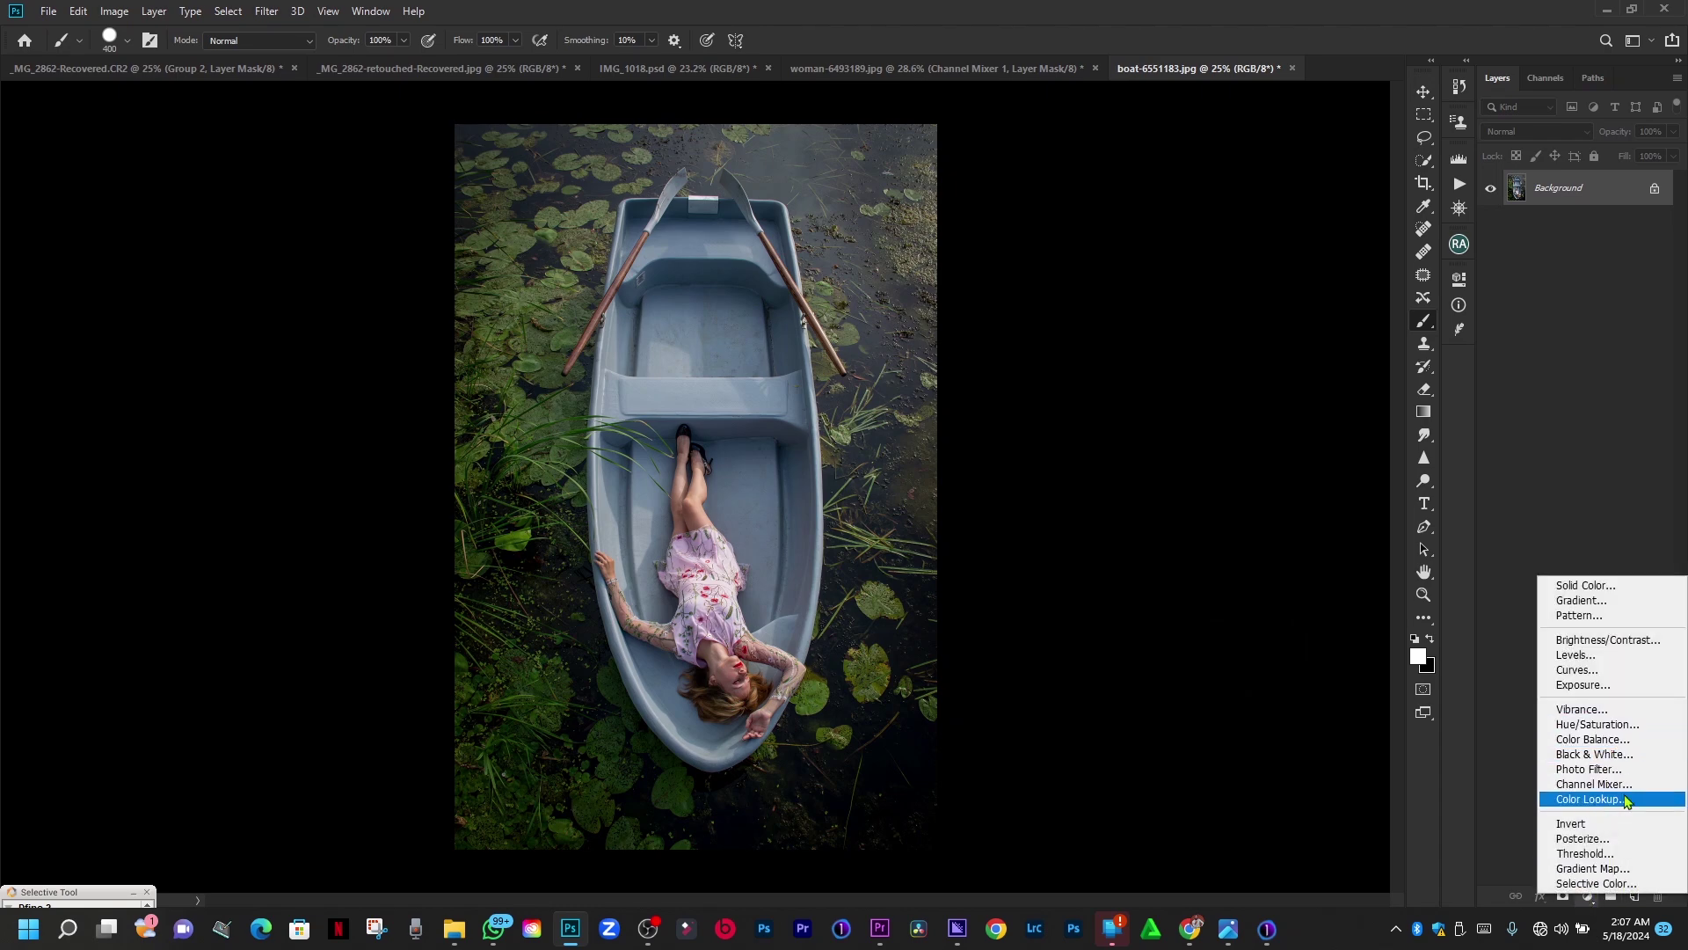
click(1596, 754)
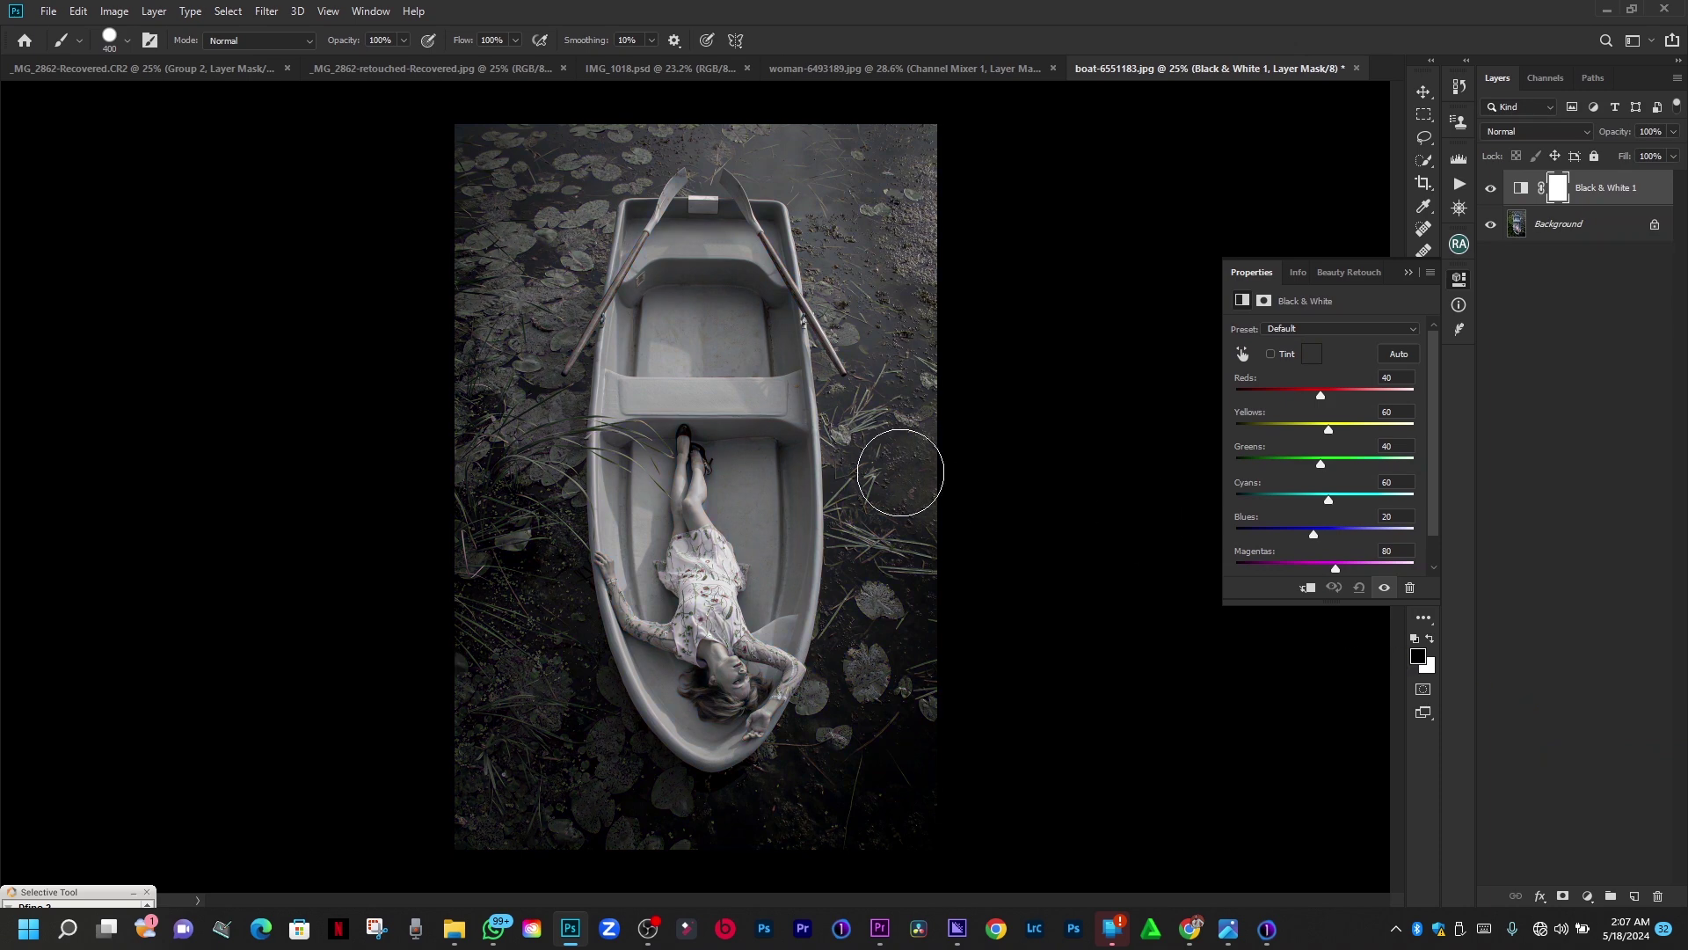
click(1346, 333)
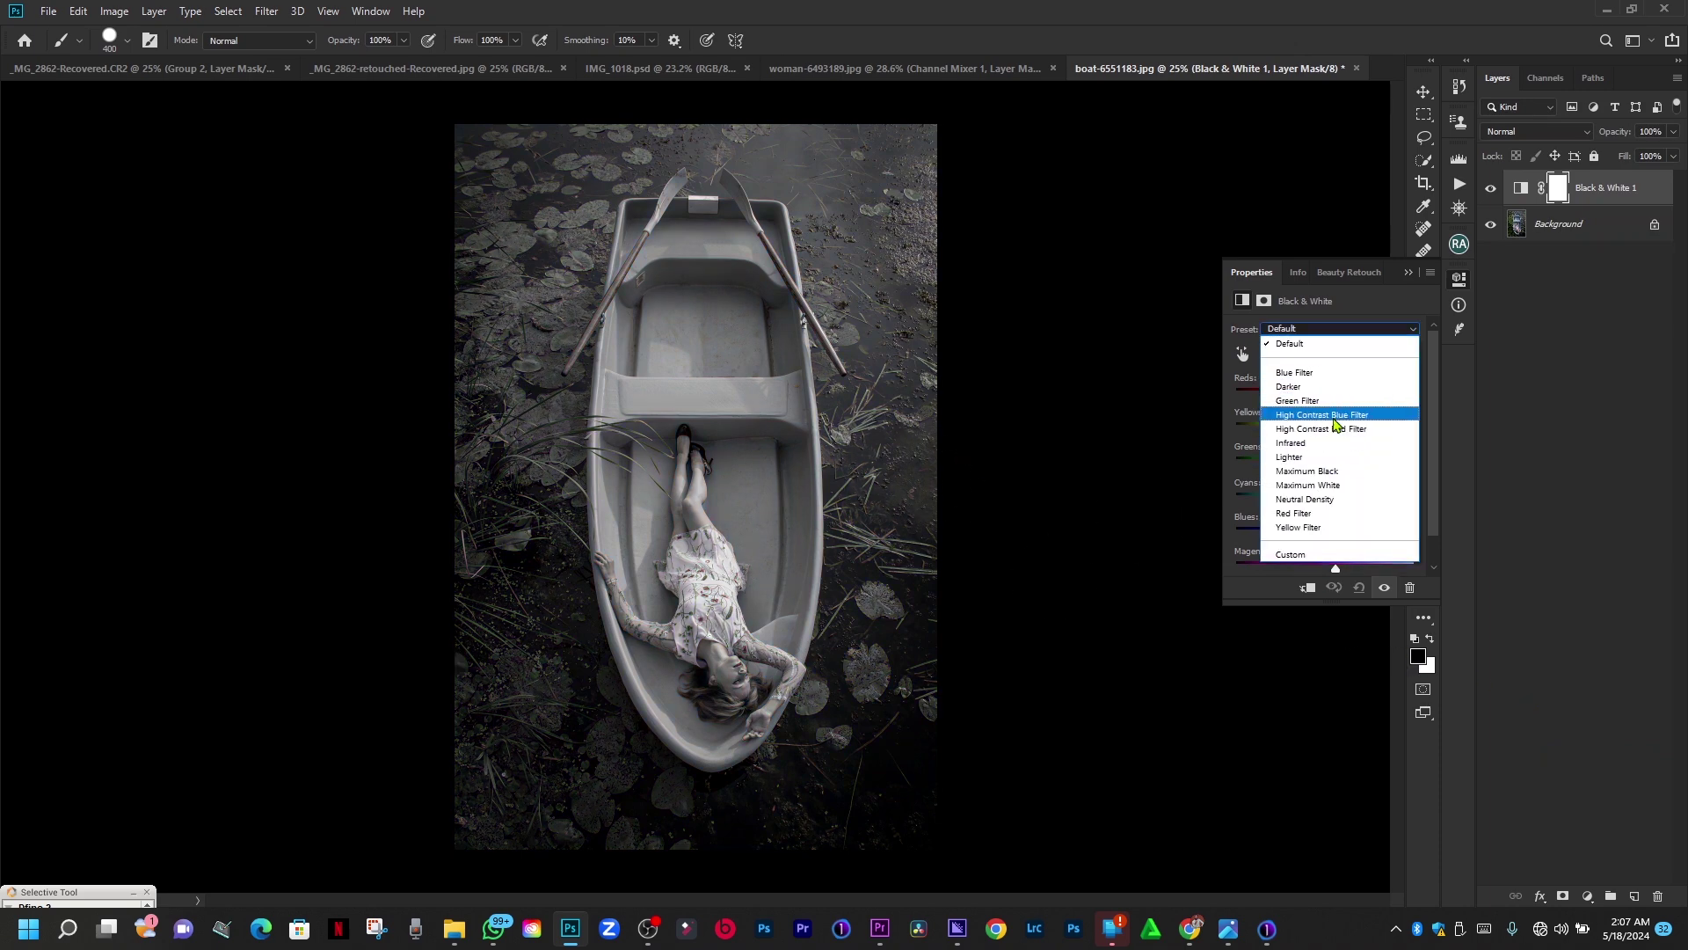
click(1298, 400)
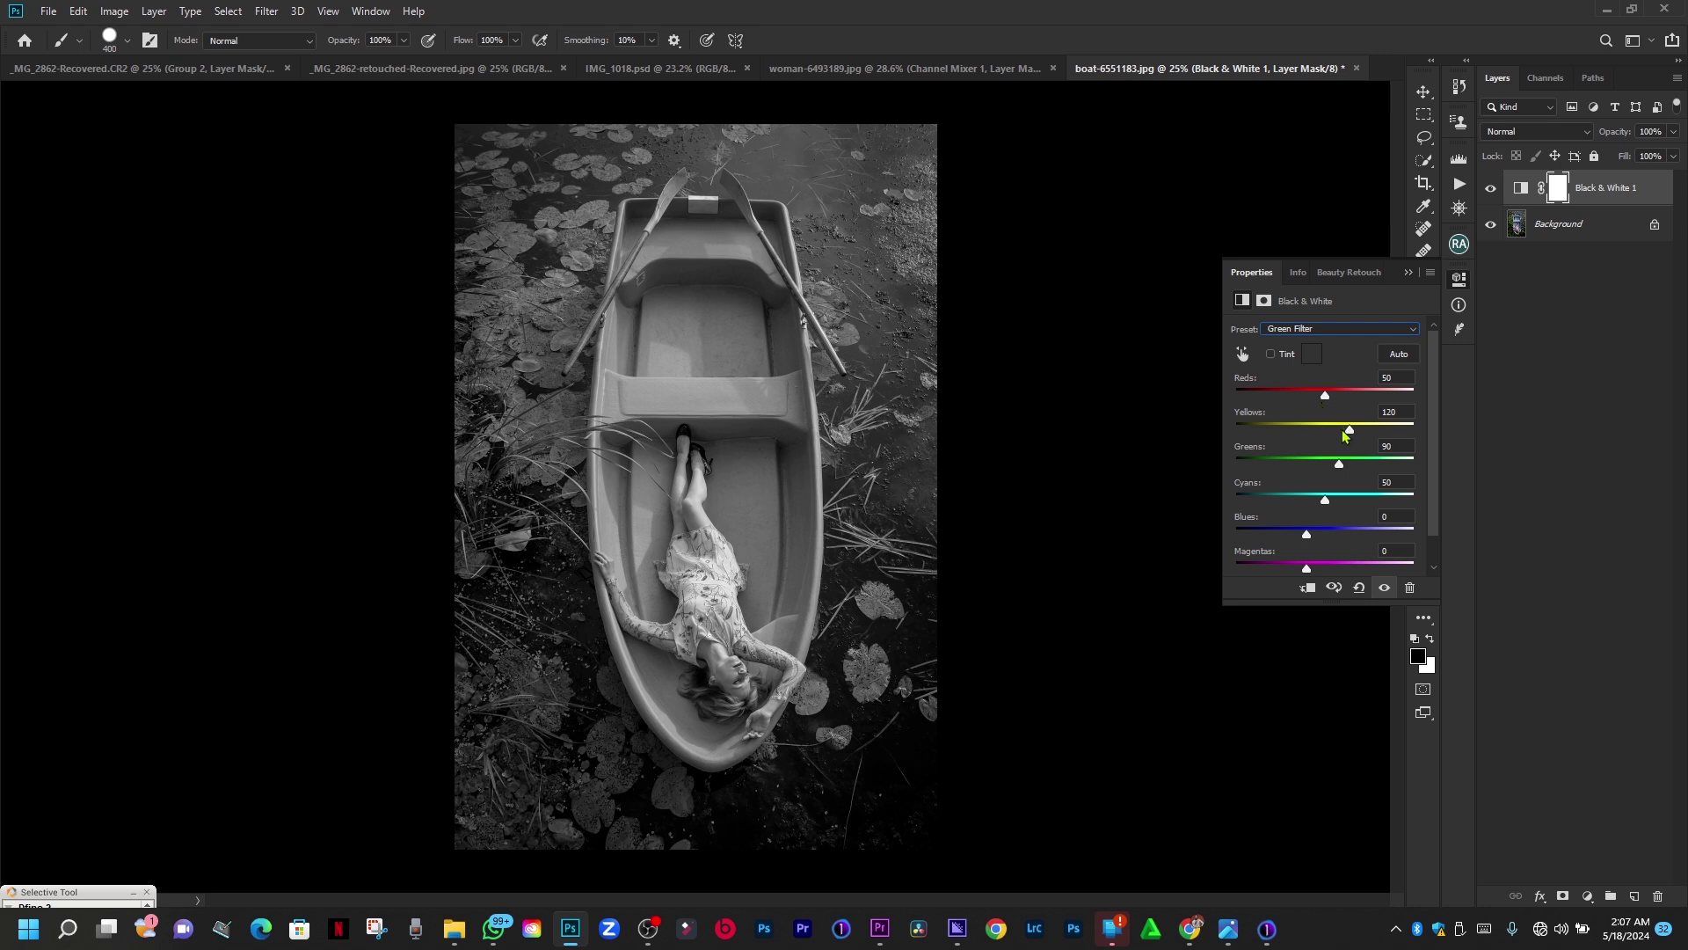
Set the Black & White layer's blend mode to Soft Light and compare the photo with and without it.
click(1552, 134)
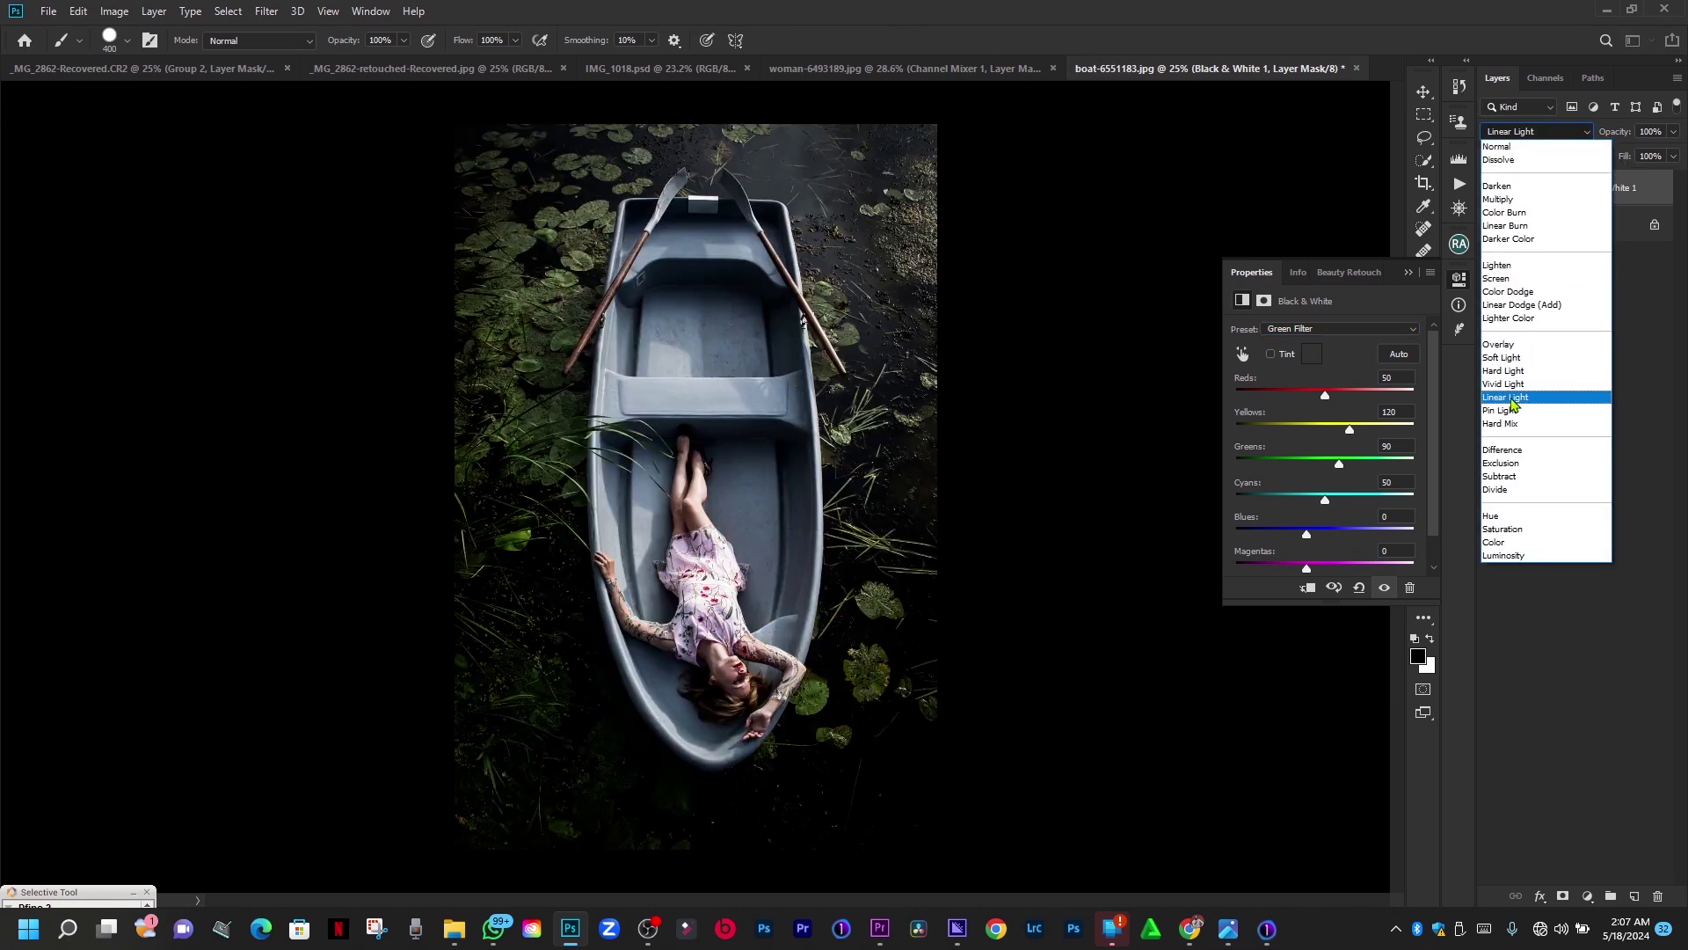
click(1522, 359)
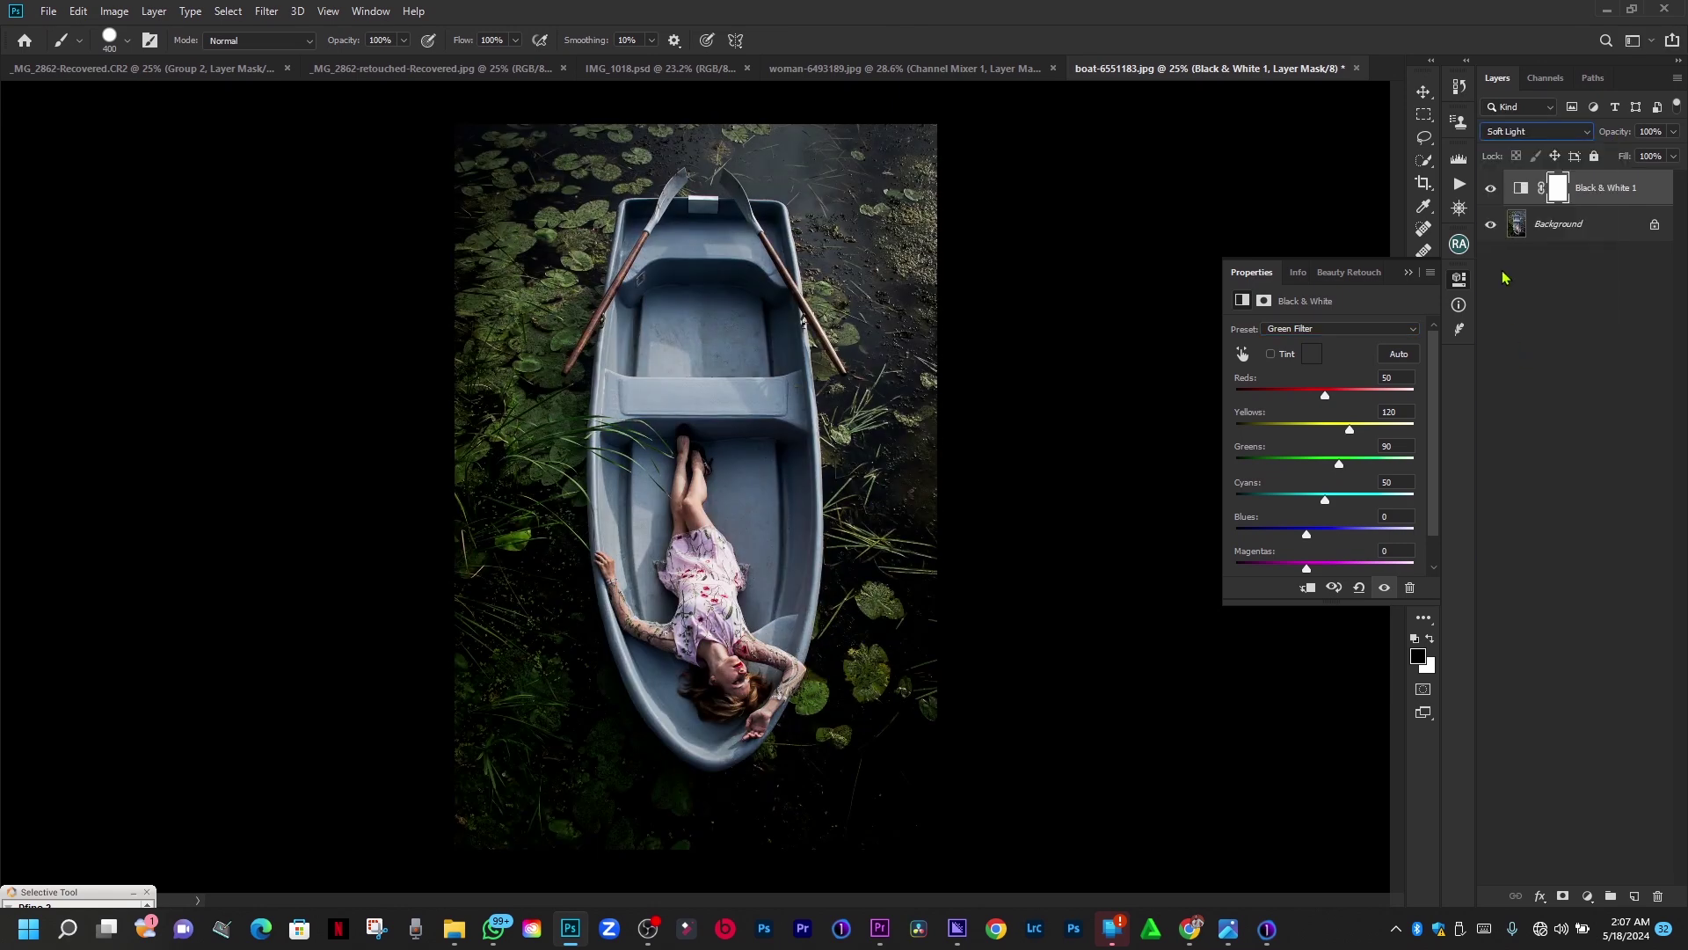
click(1490, 189)
click(1489, 191)
click(1489, 191)
Set the Black & White mix to Reds 115, Greens 118, Cyans 54 and Blues -87, and fine-tune the Yellows.
mouse_move(1306, 534)
mouse_down()
mouse_move(1483, 539)
mouse_move(1126, 526)
mouse_move(1331, 538)
mouse_up()
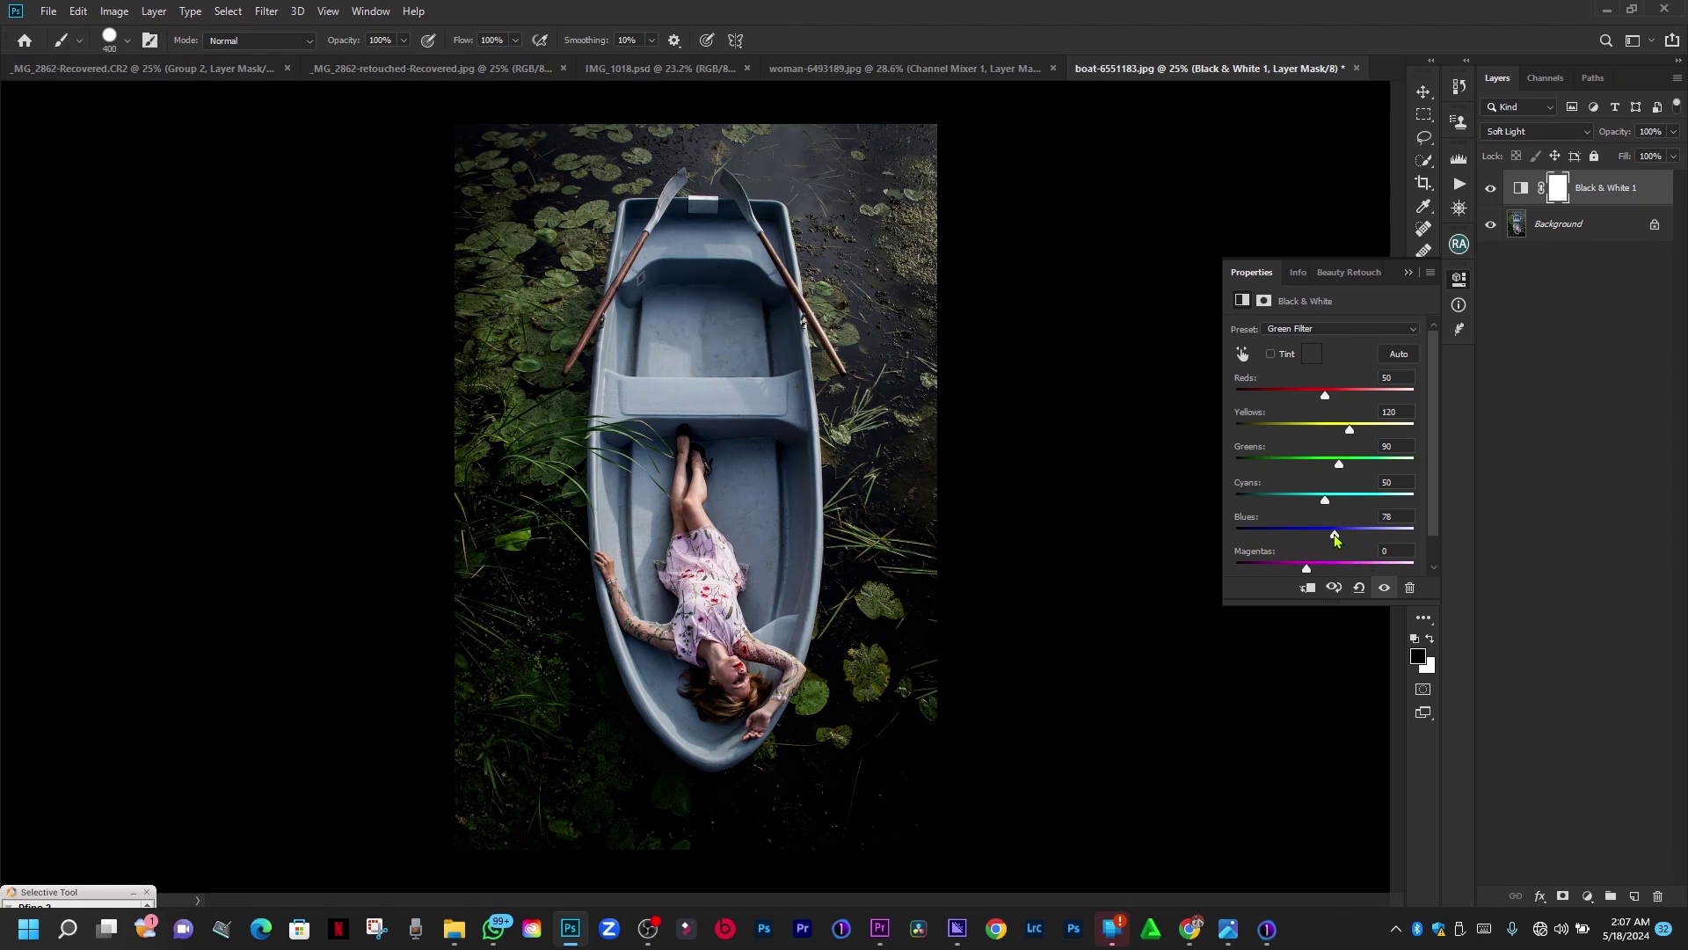
drag(1335, 532, 1360, 459)
drag(1325, 395, 1353, 426)
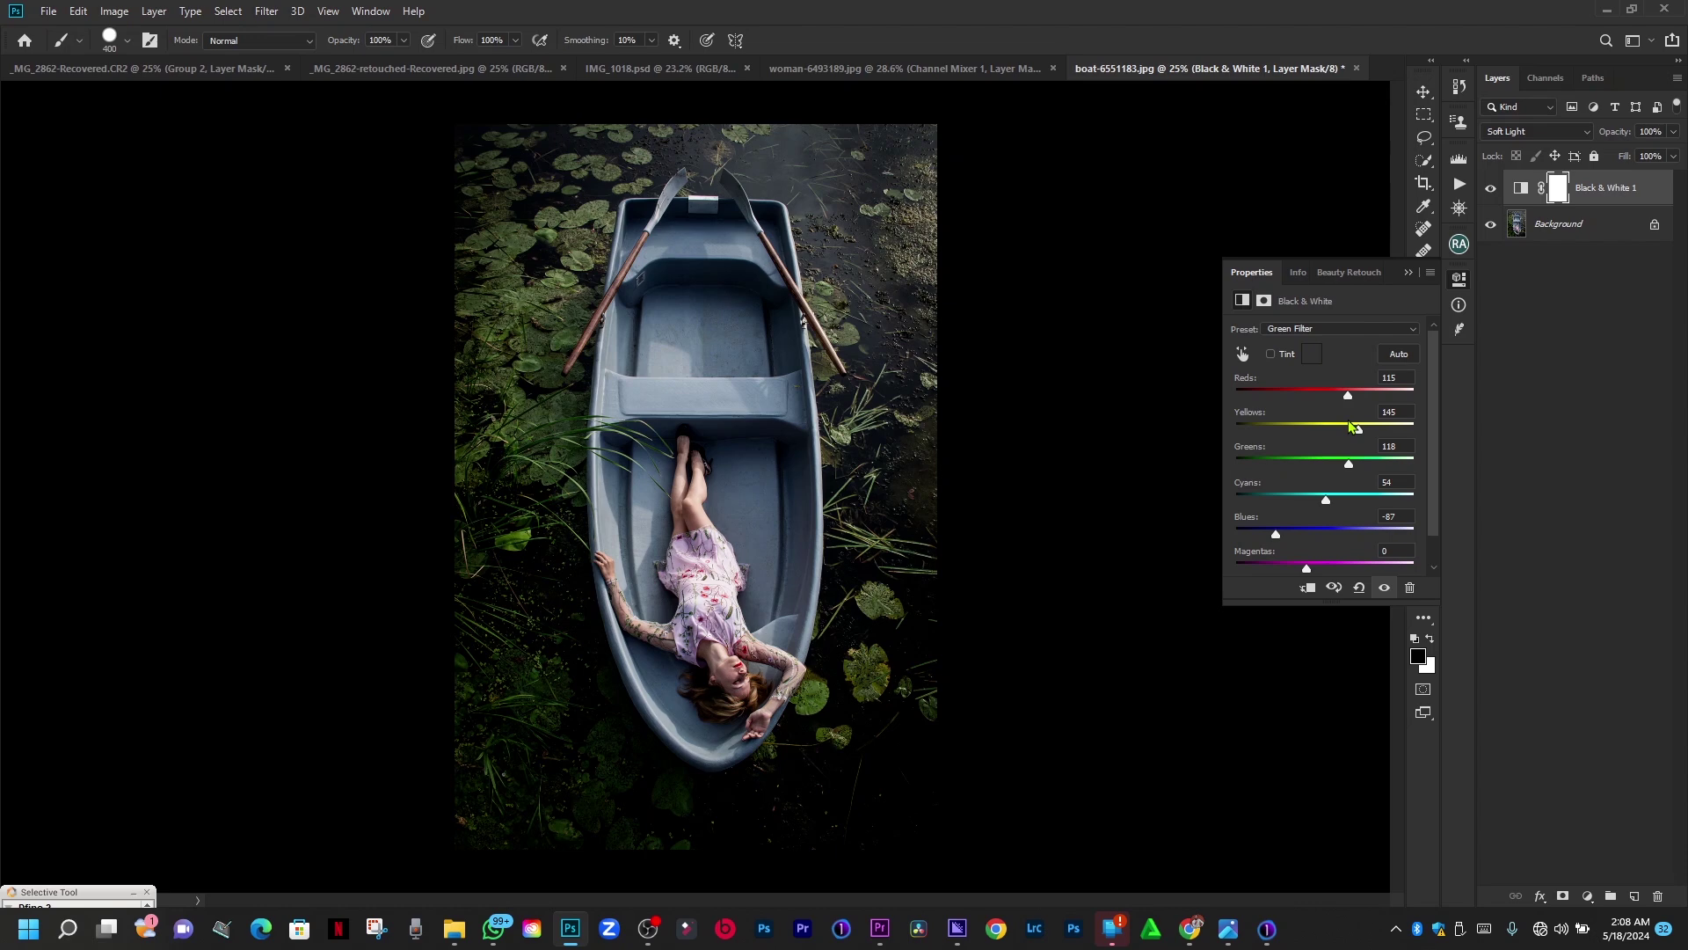
drag(1355, 426, 1345, 426)
click(1409, 272)
Toggle the Black & White layer's visibility to compare the photo before and after the contrast adjustment.
click(1491, 188)
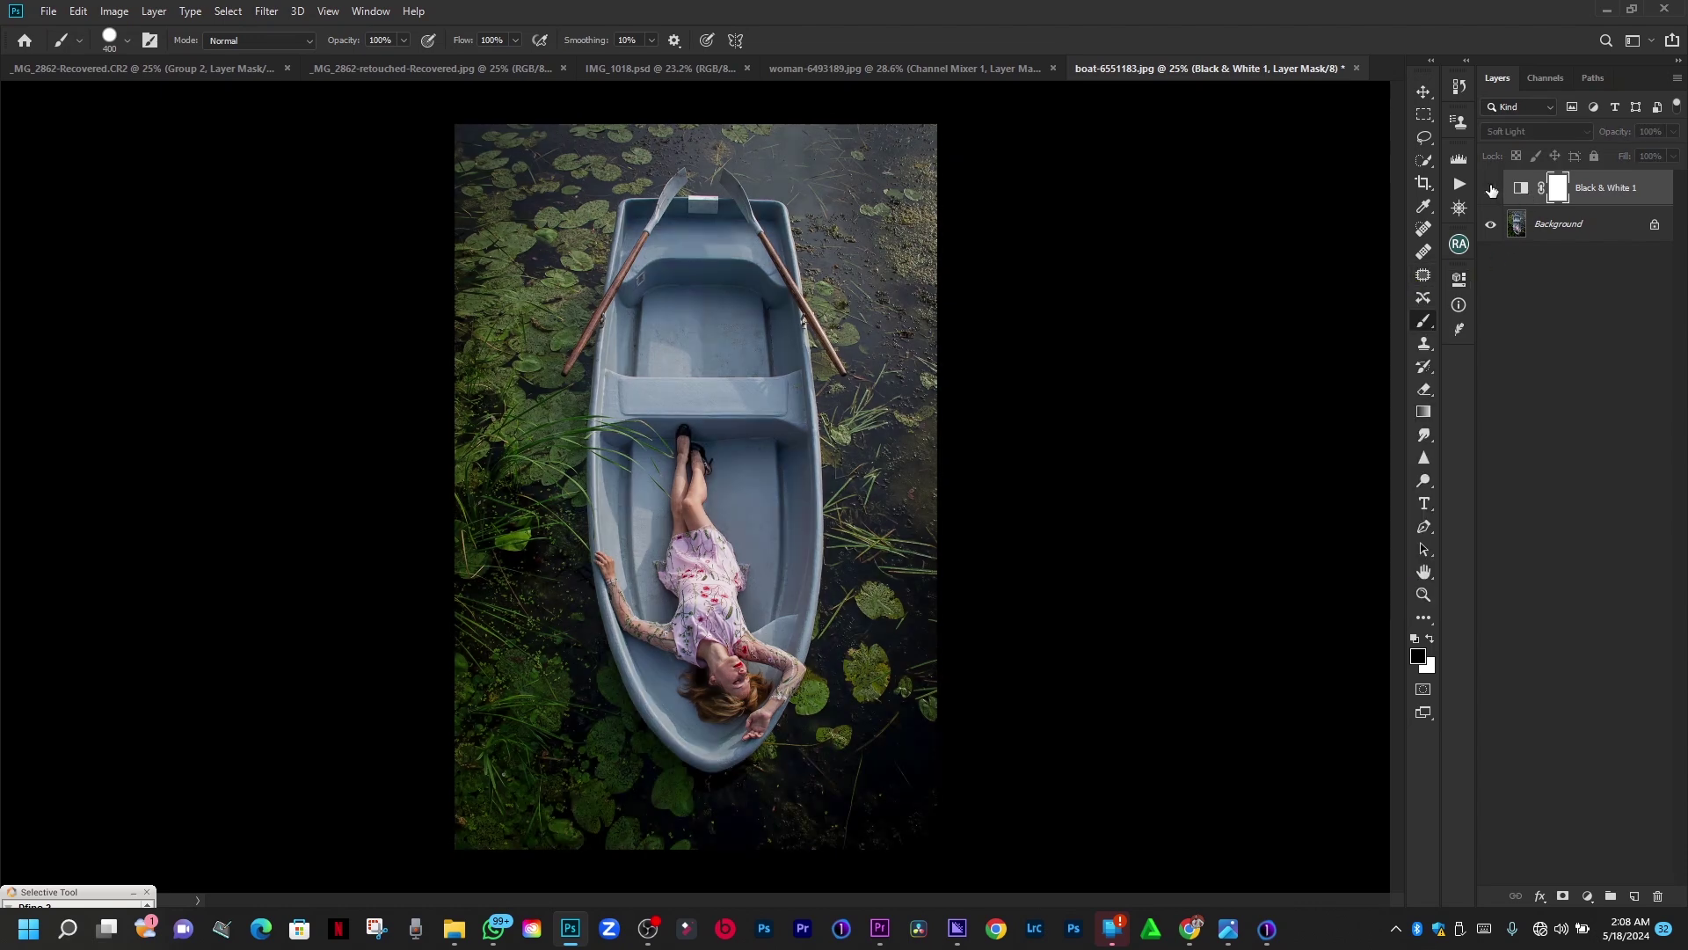
click(1491, 188)
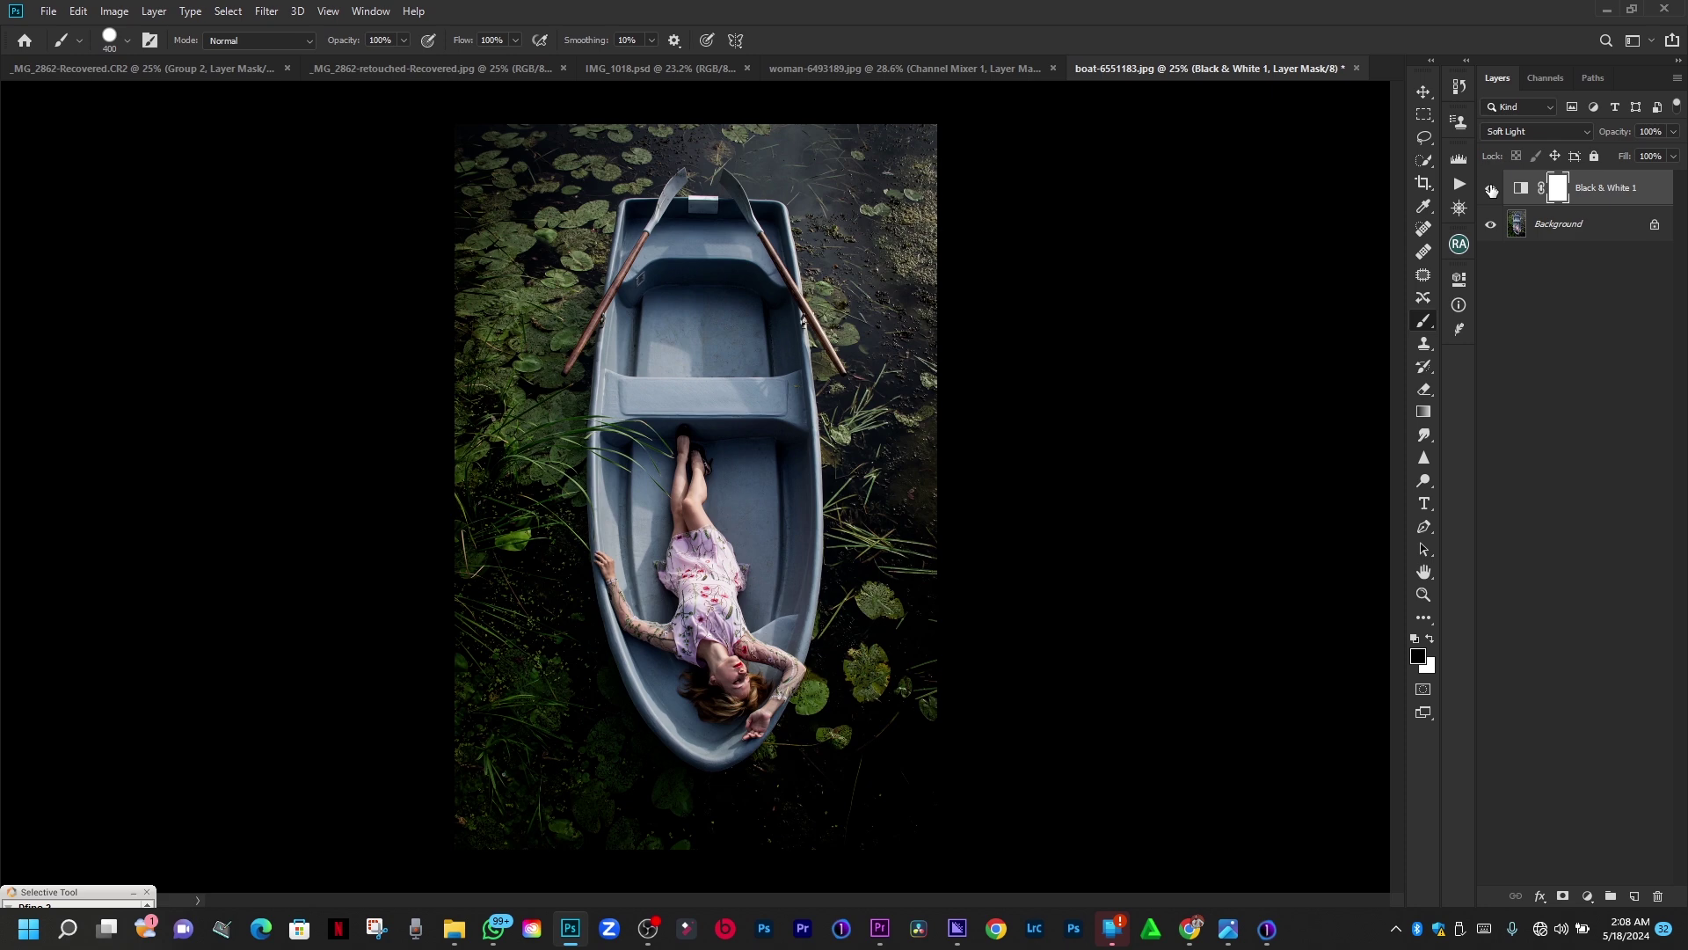
click(1491, 190)
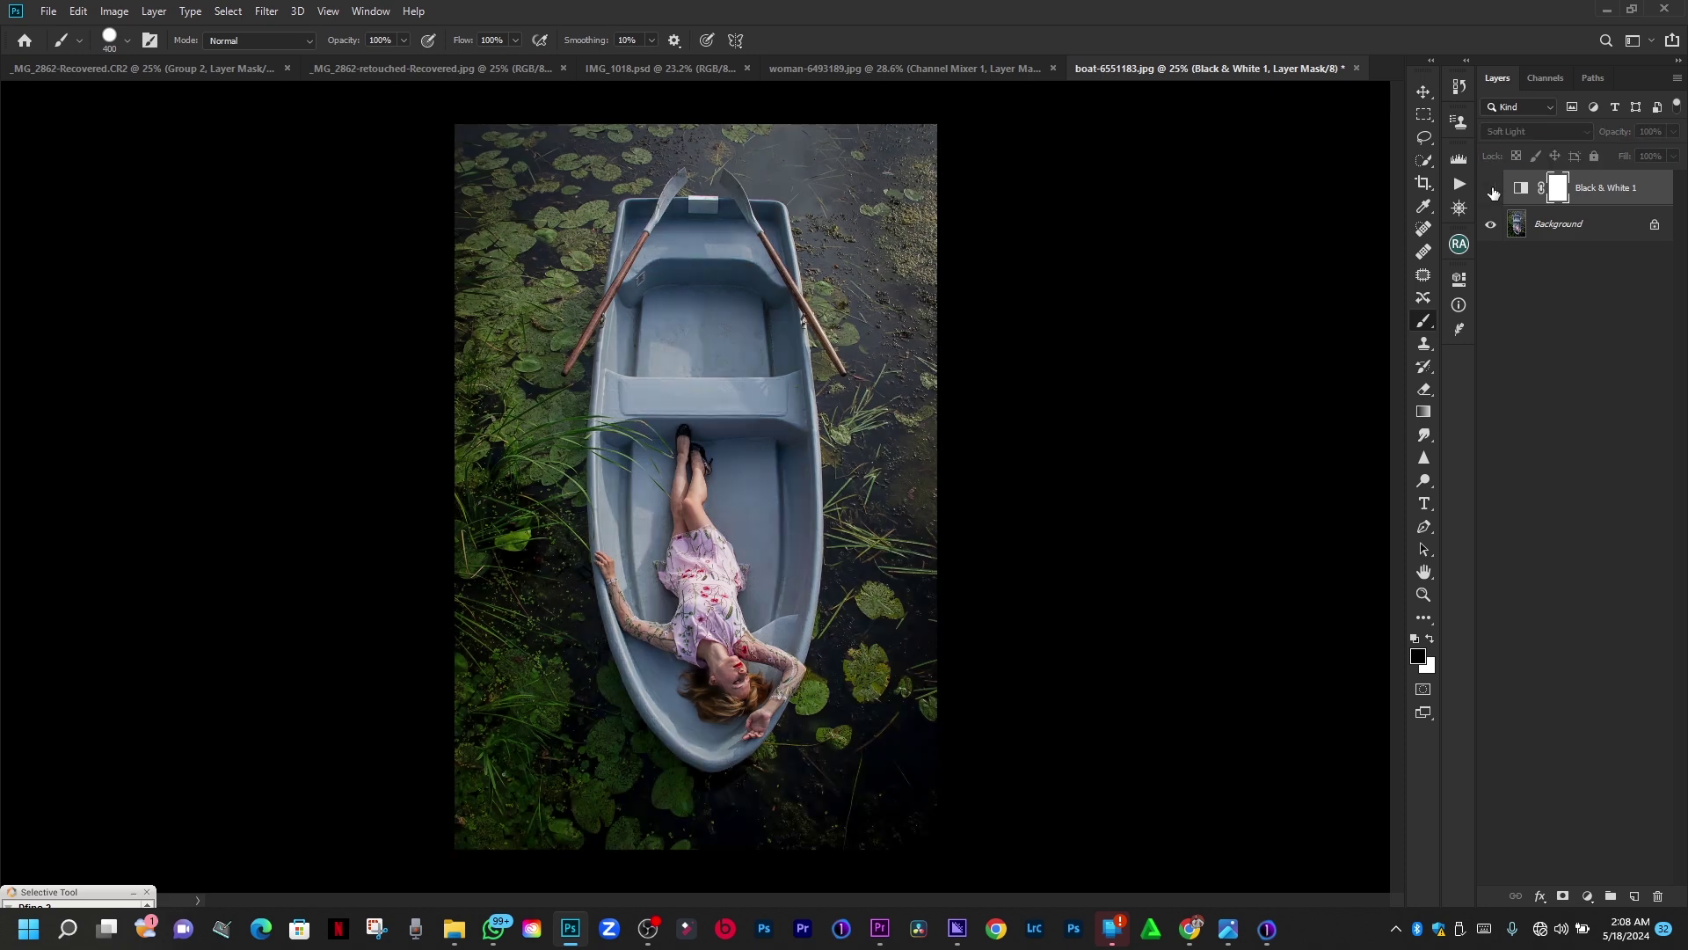
click(1491, 189)
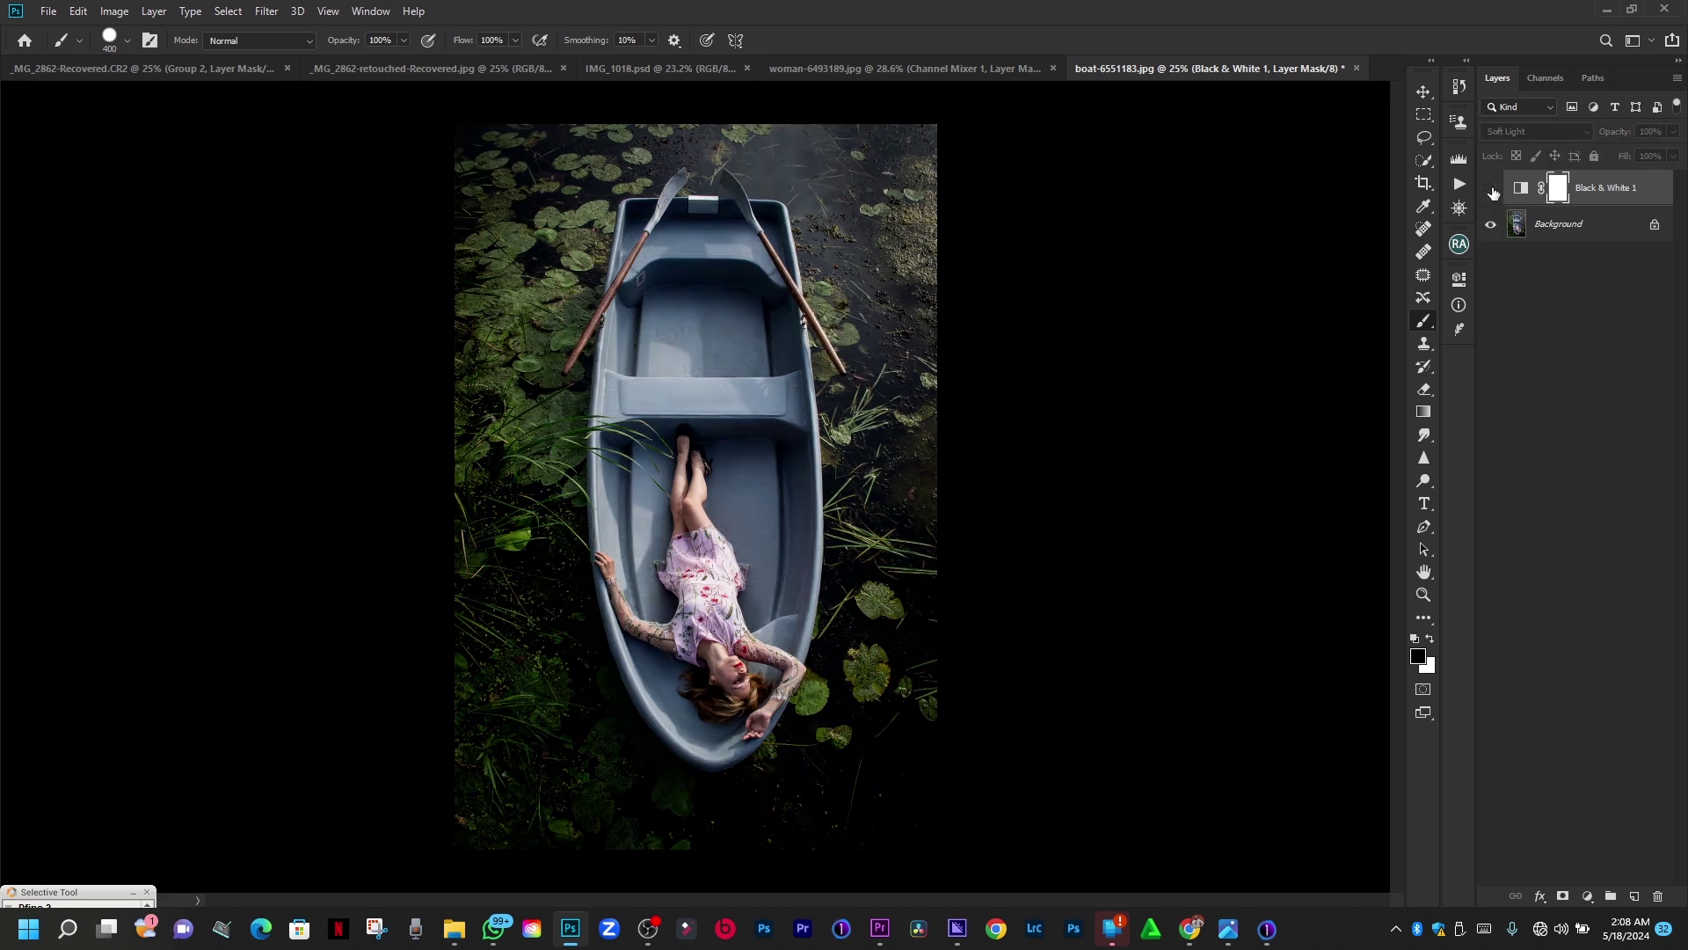
click(1492, 189)
click(1491, 190)
Stamp the visible layers into a new smart-filter layer and open it in the Camera Raw Filter.
key(ctrl+shift+alt+e)
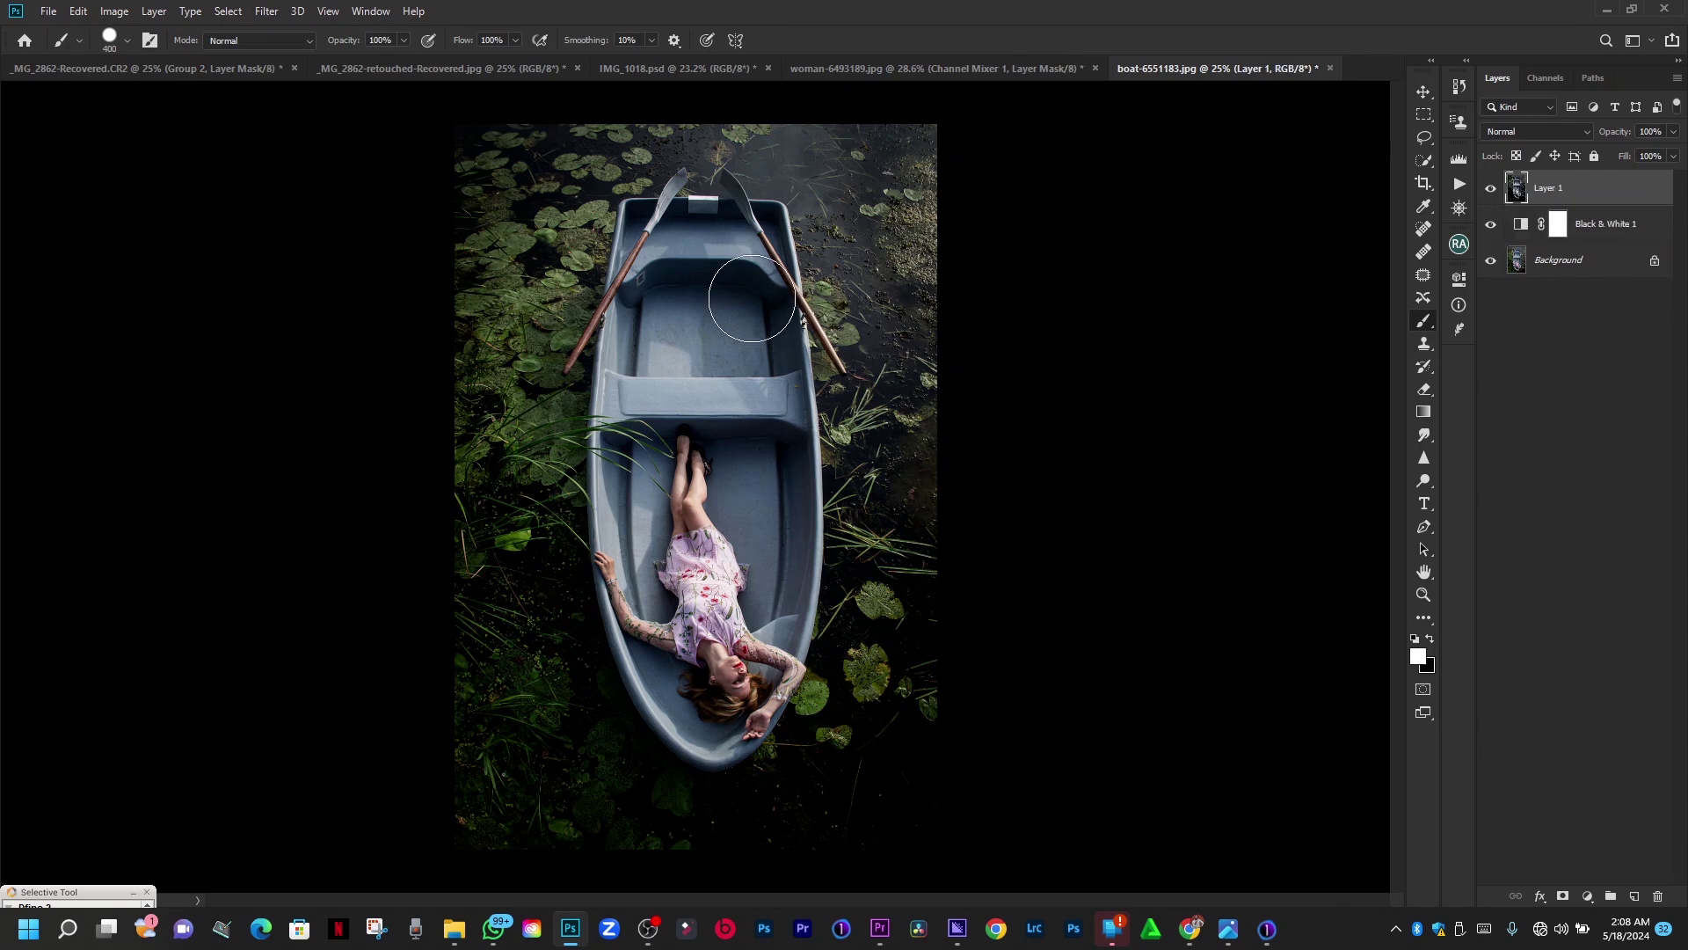
click(267, 11)
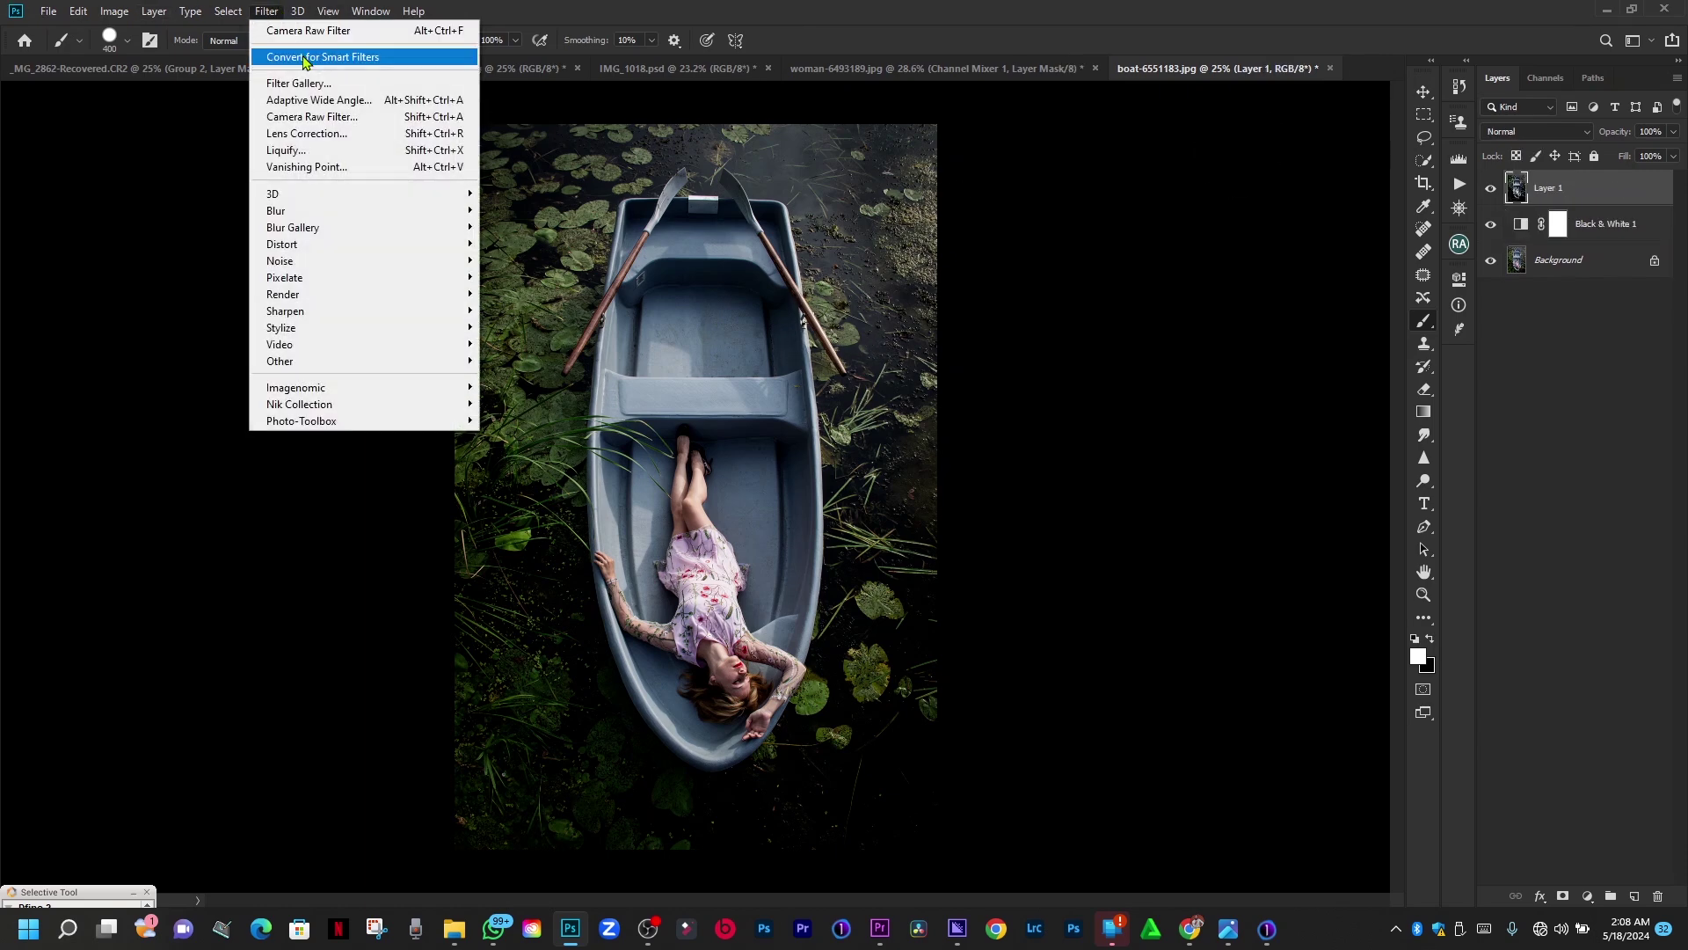
click(323, 57)
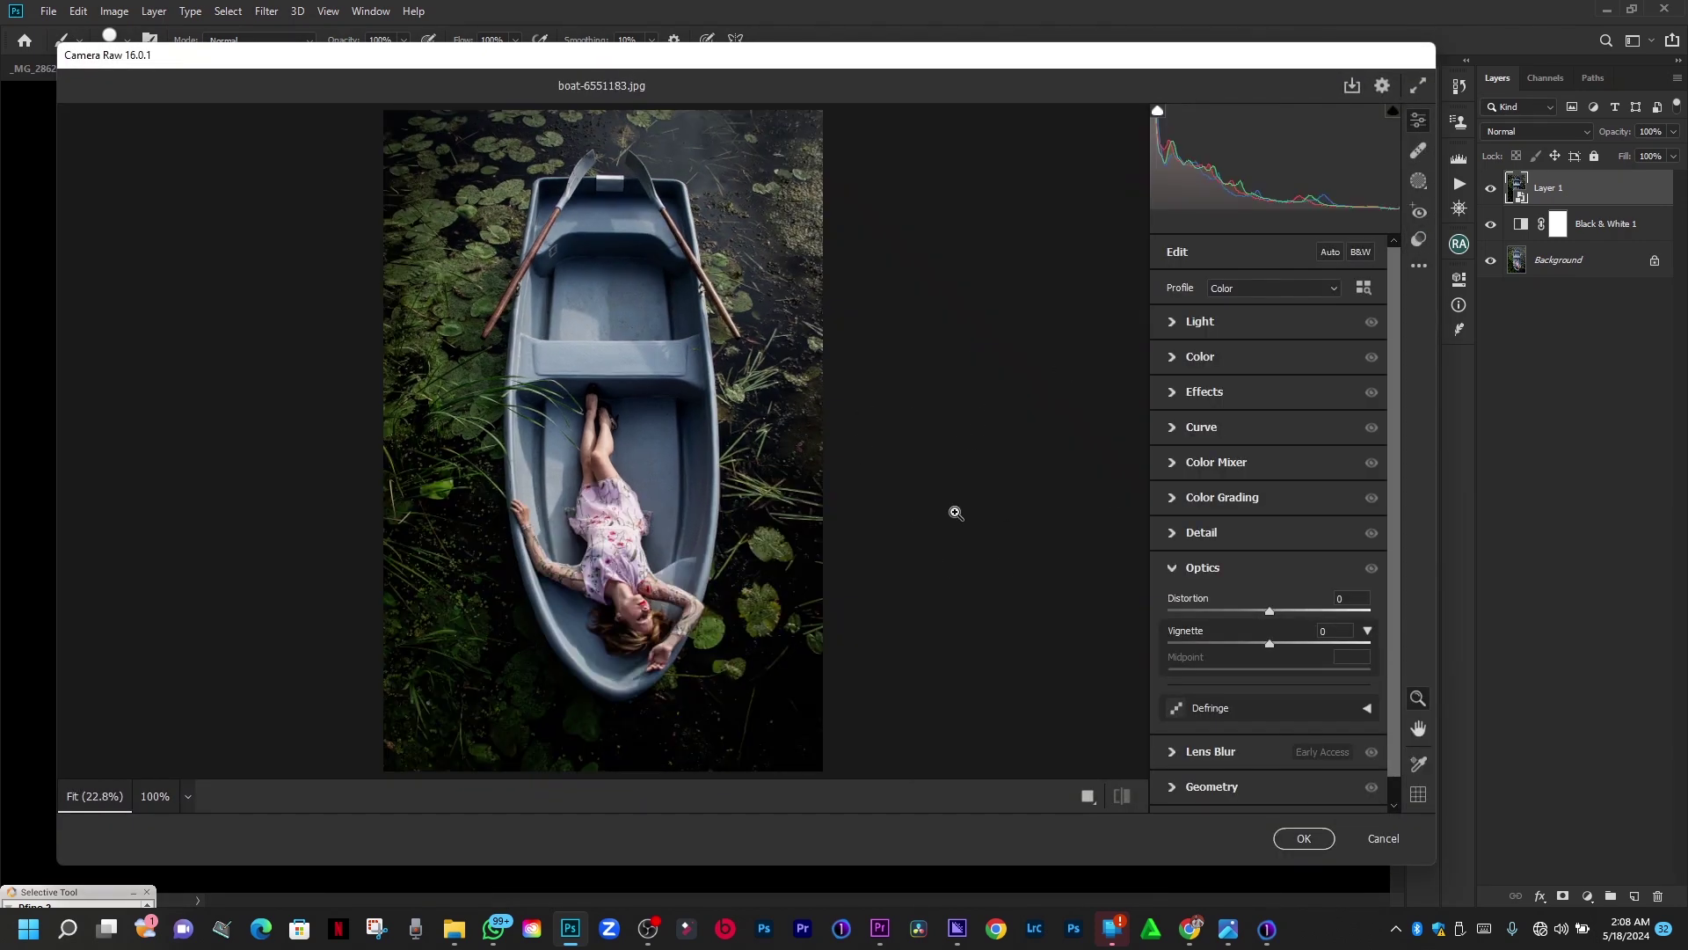
In the Color Mixer, set the saturation of Greens to -72, Reds to +13 and Oranges to +51.
scroll(1396, 396, down, 1)
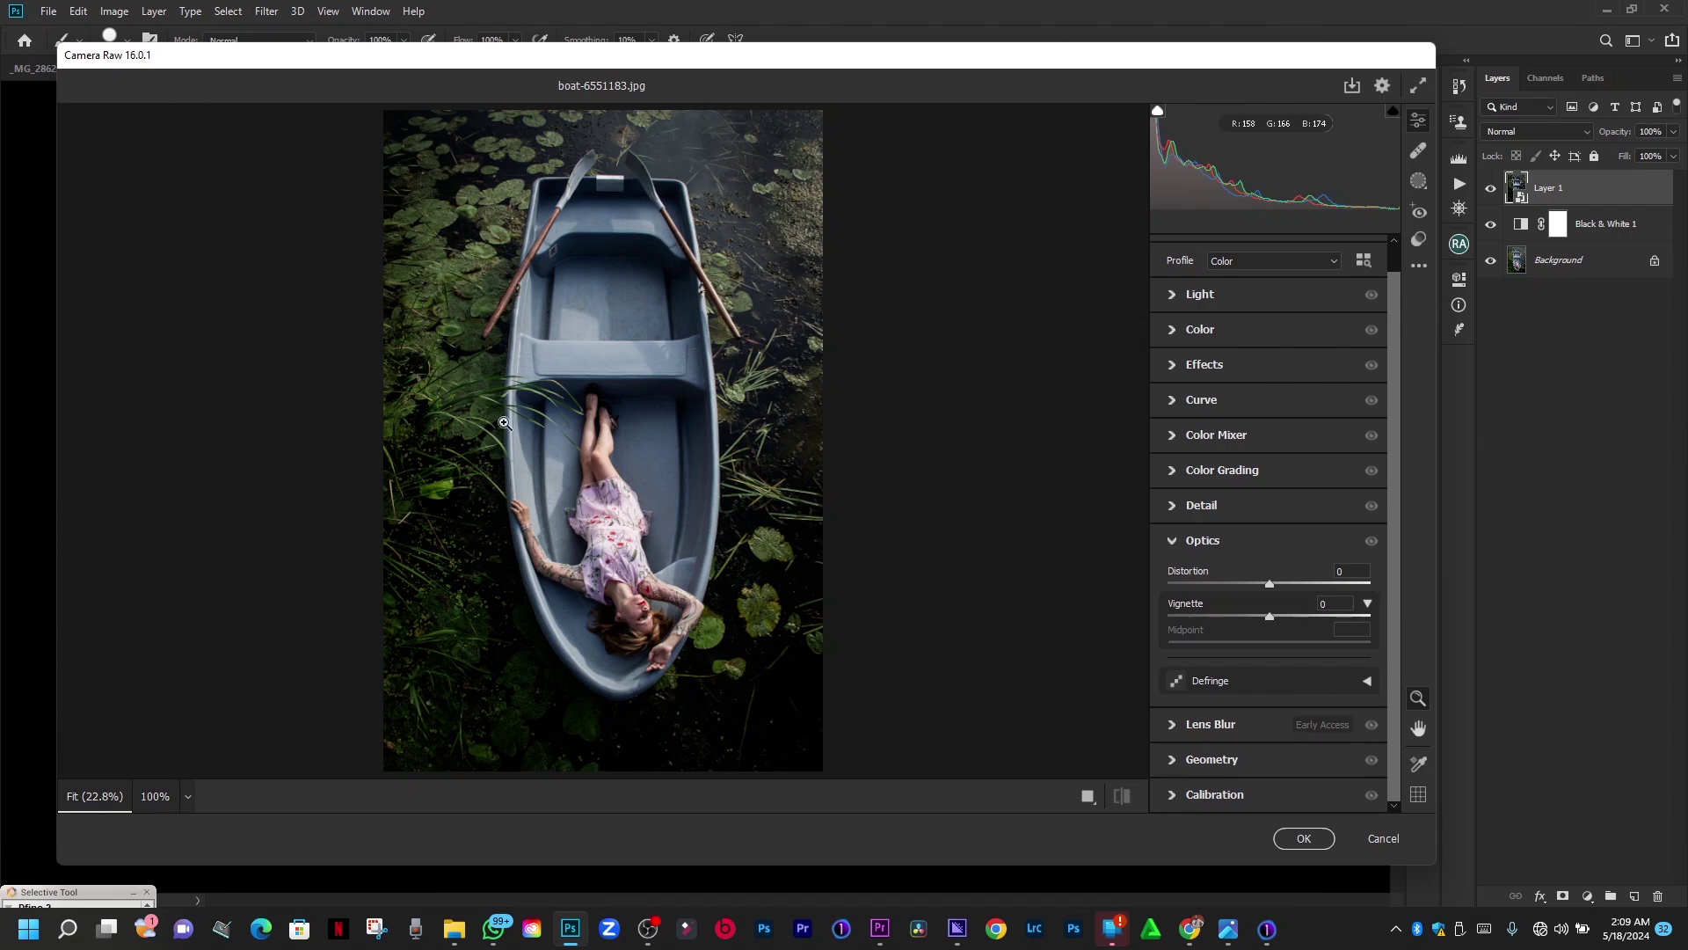
click(1175, 436)
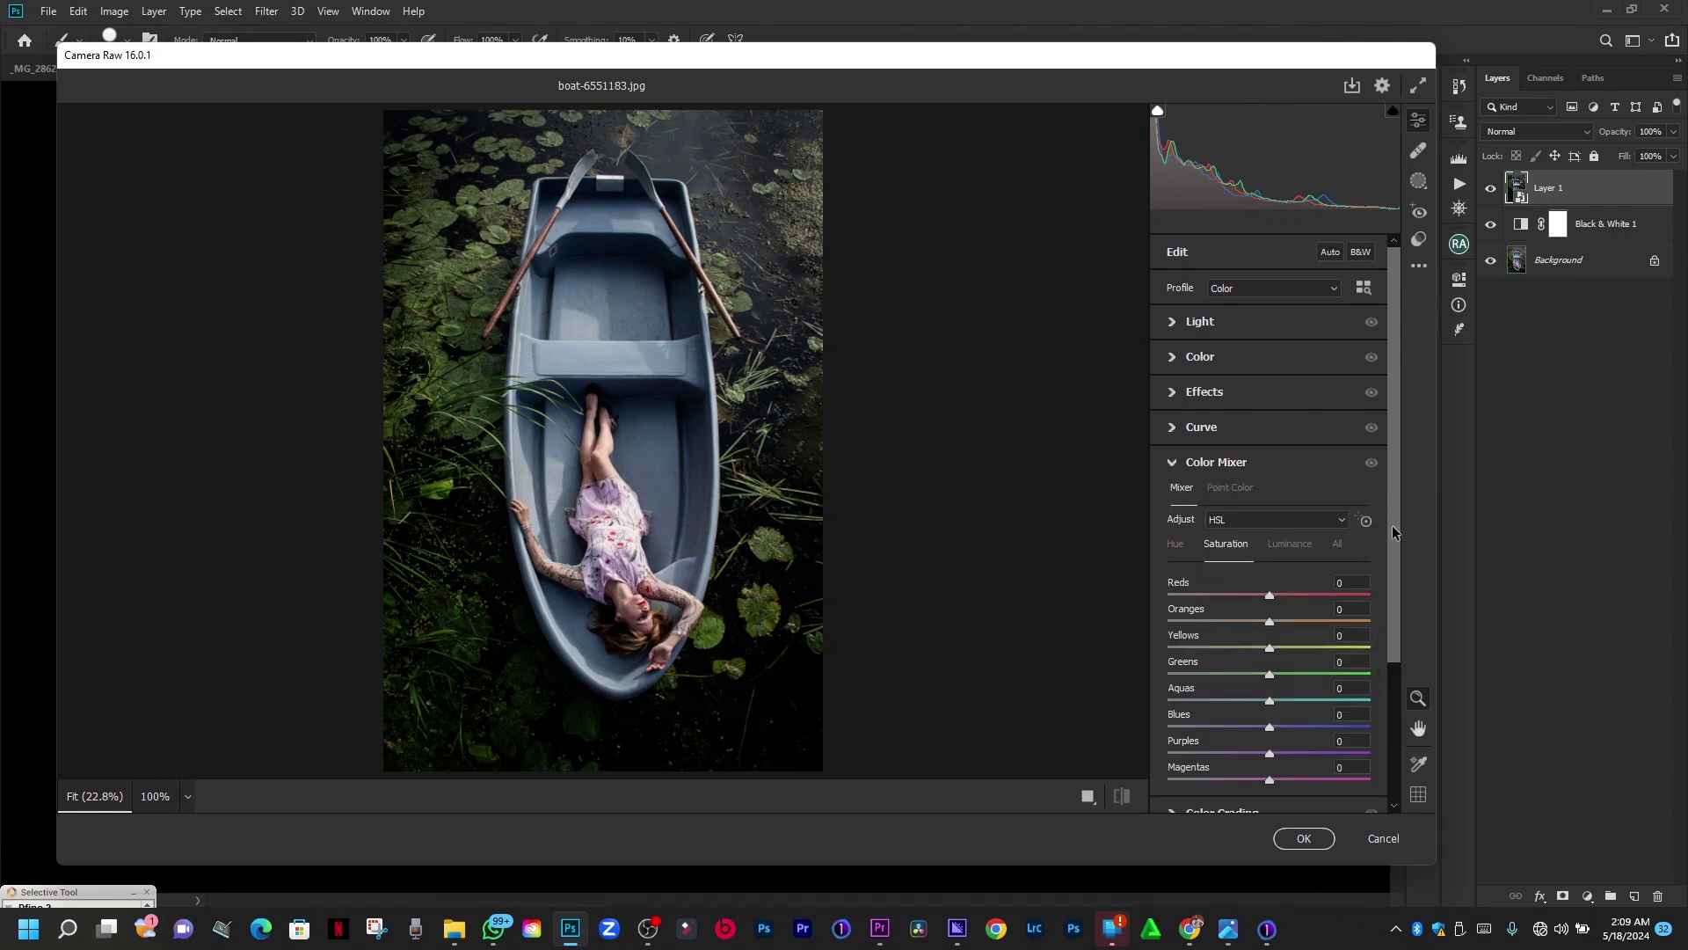
scroll(1393, 545, down, 1)
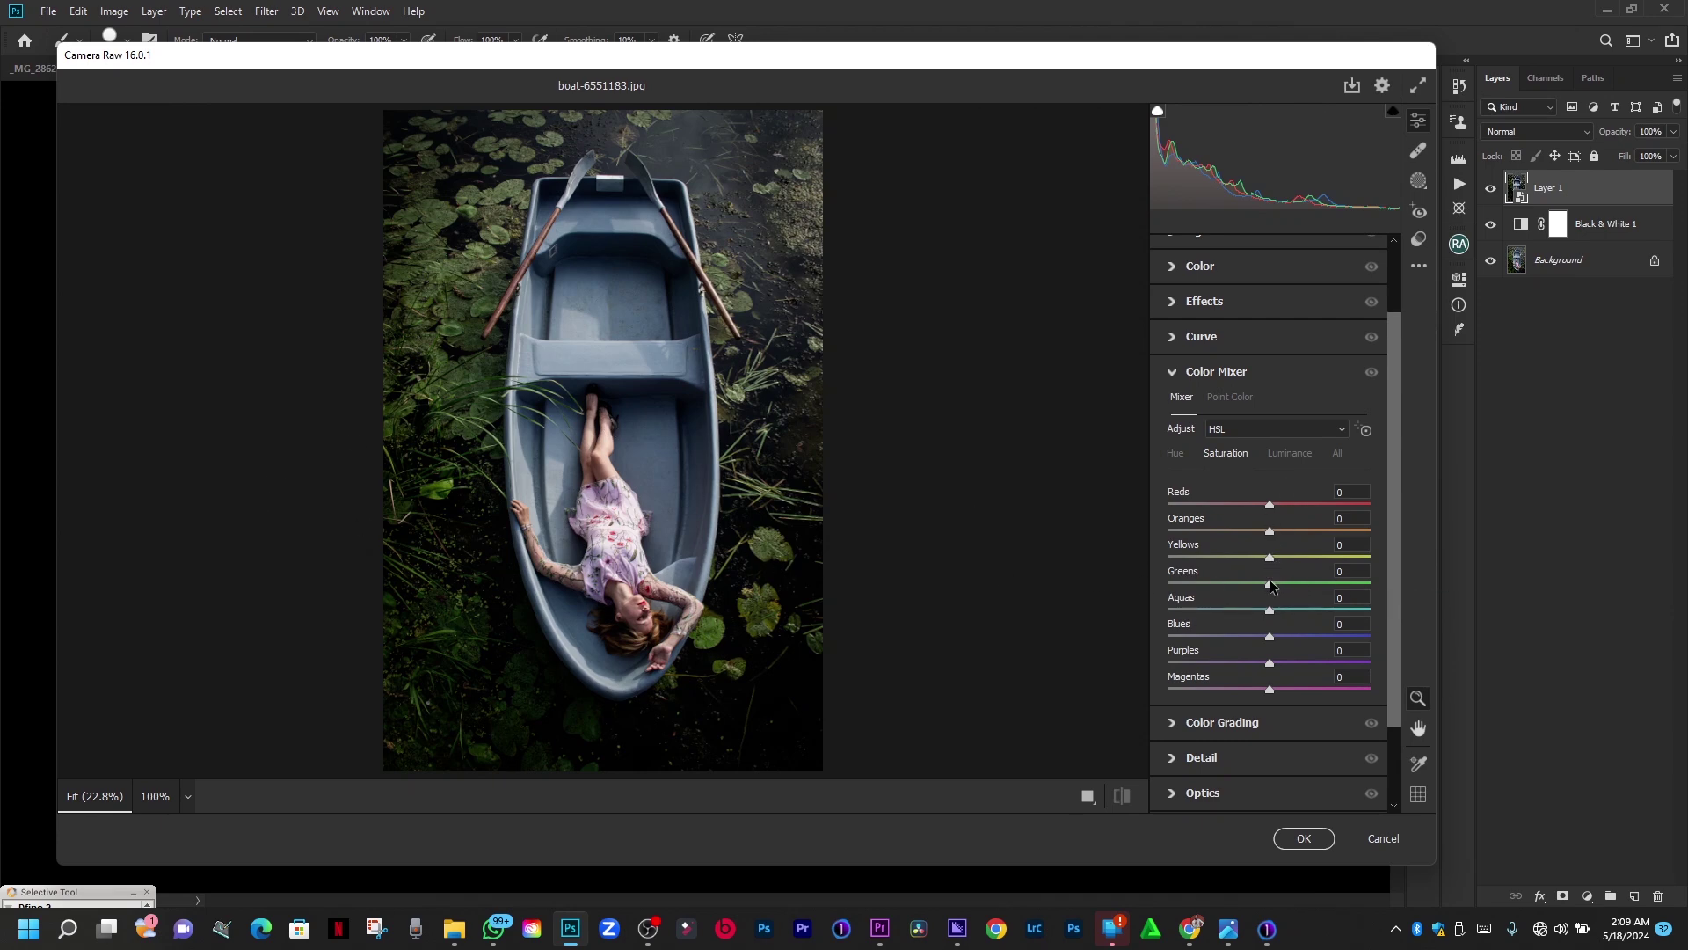
drag(1269, 585, 1196, 595)
drag(1206, 593, 1197, 594)
click(1283, 506)
click(1287, 531)
drag(1336, 537, 1321, 535)
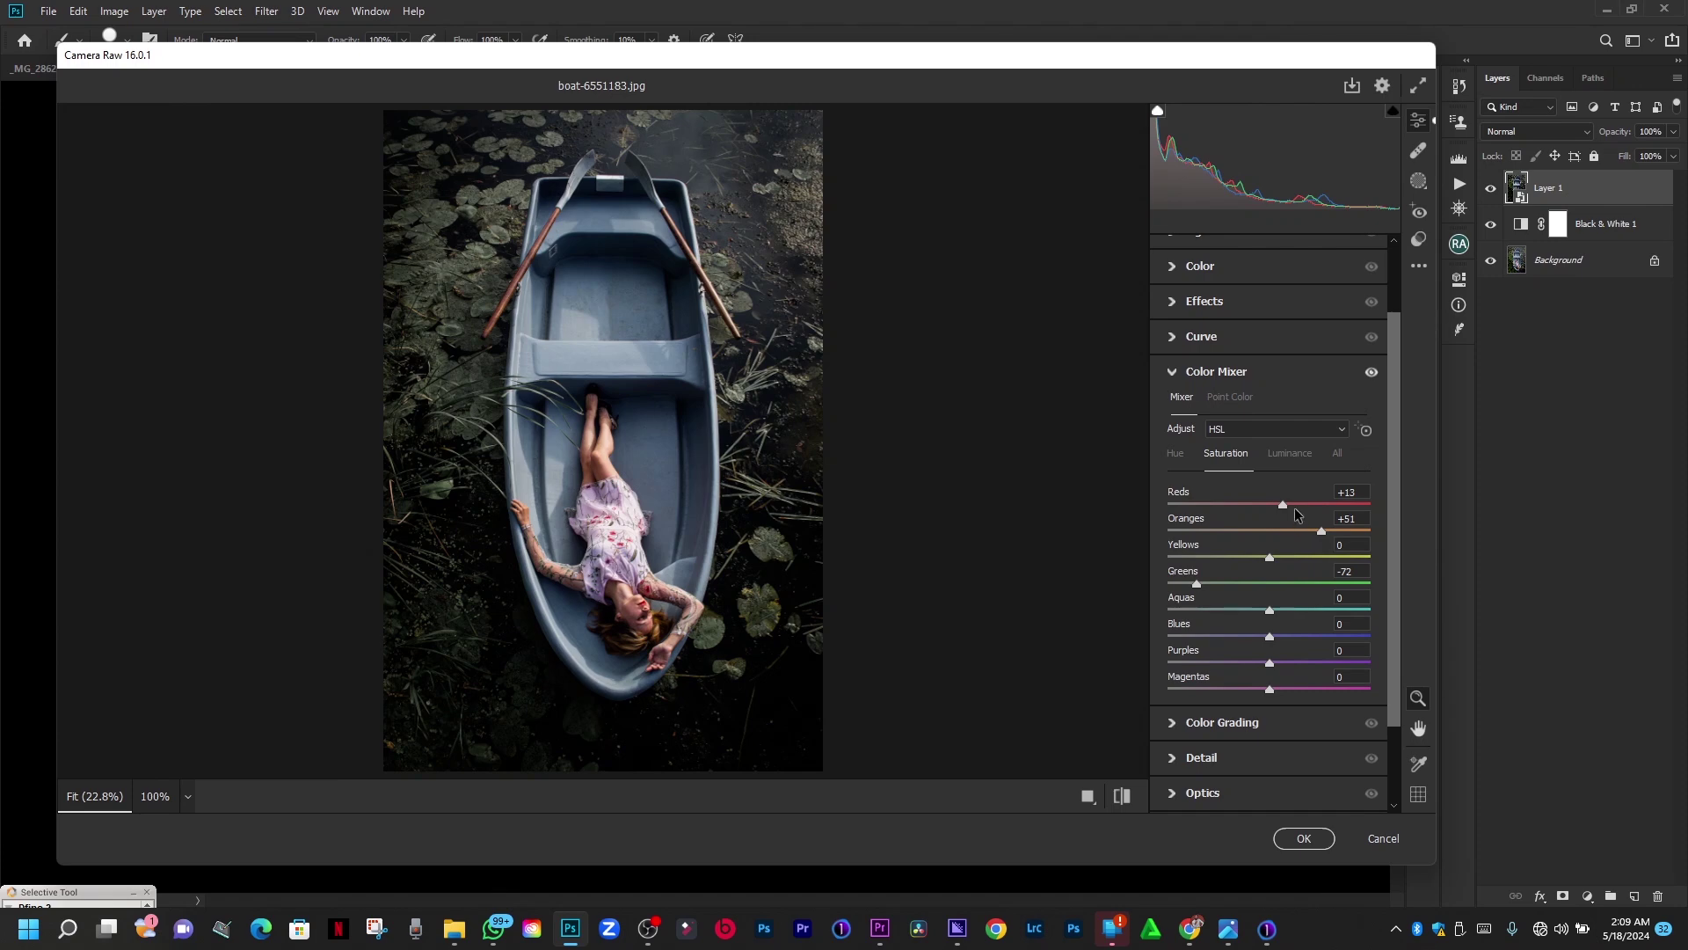
Set the saturation of Reds to +23, Blues to +32, and Aquas, Purples and Magentas to -100.
click(1294, 505)
drag(1265, 613, 1039, 626)
drag(1269, 635, 979, 682)
drag(1258, 690, 1081, 699)
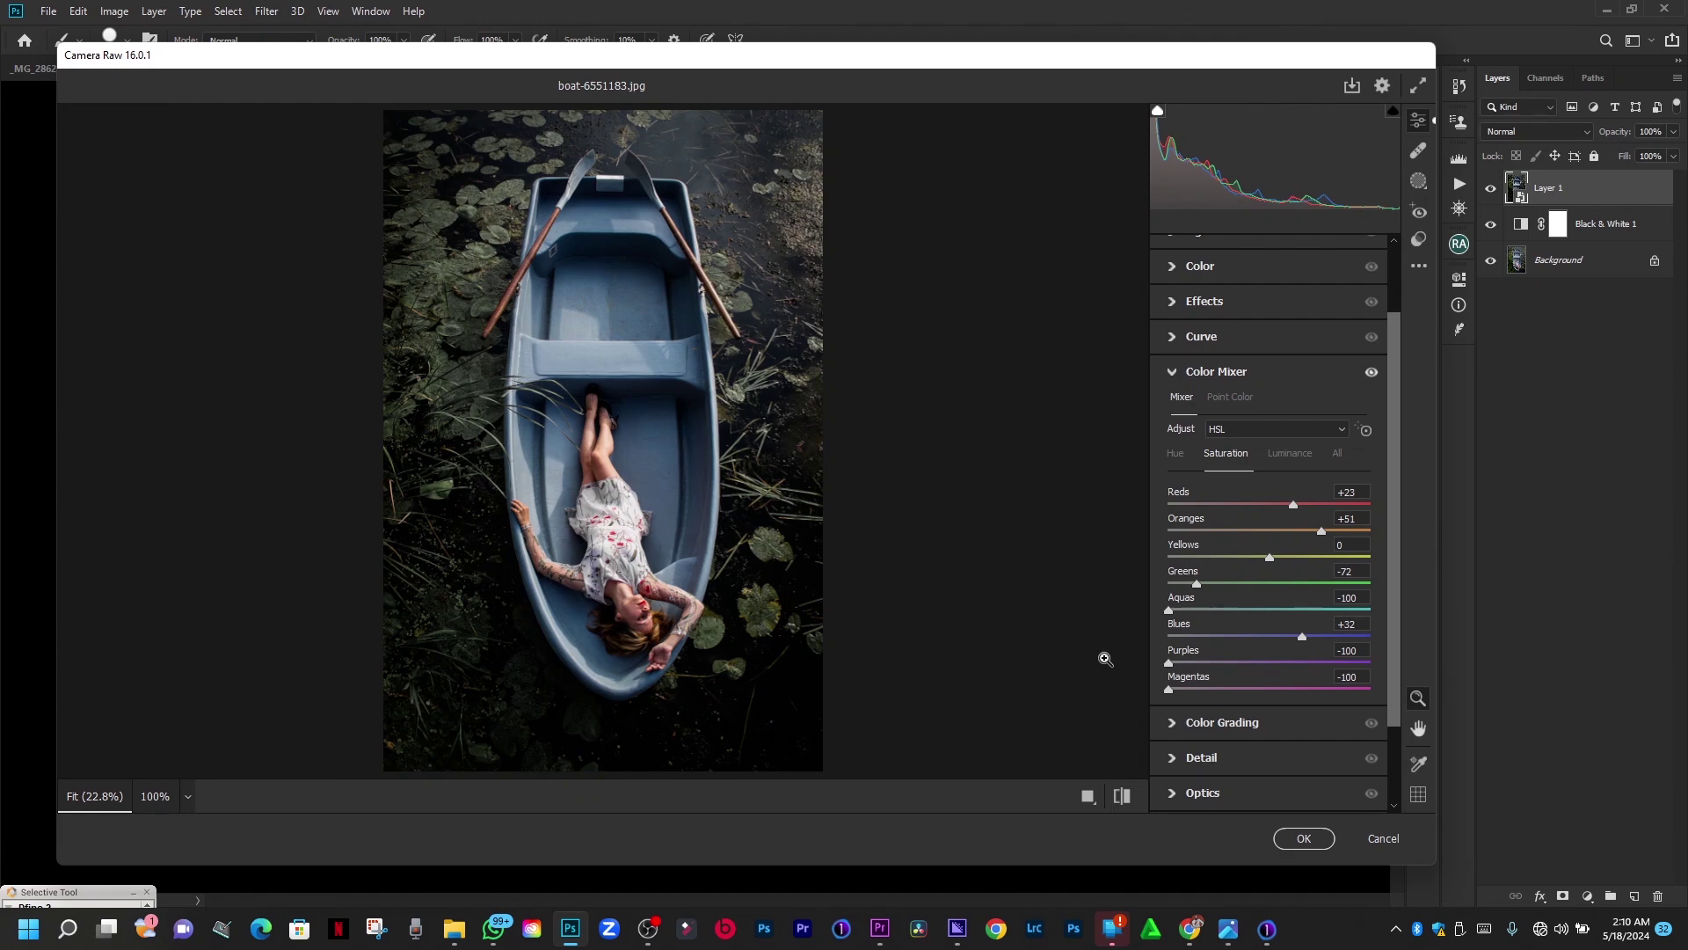
key(ctrl+z)
key(ctrl+shift+z)
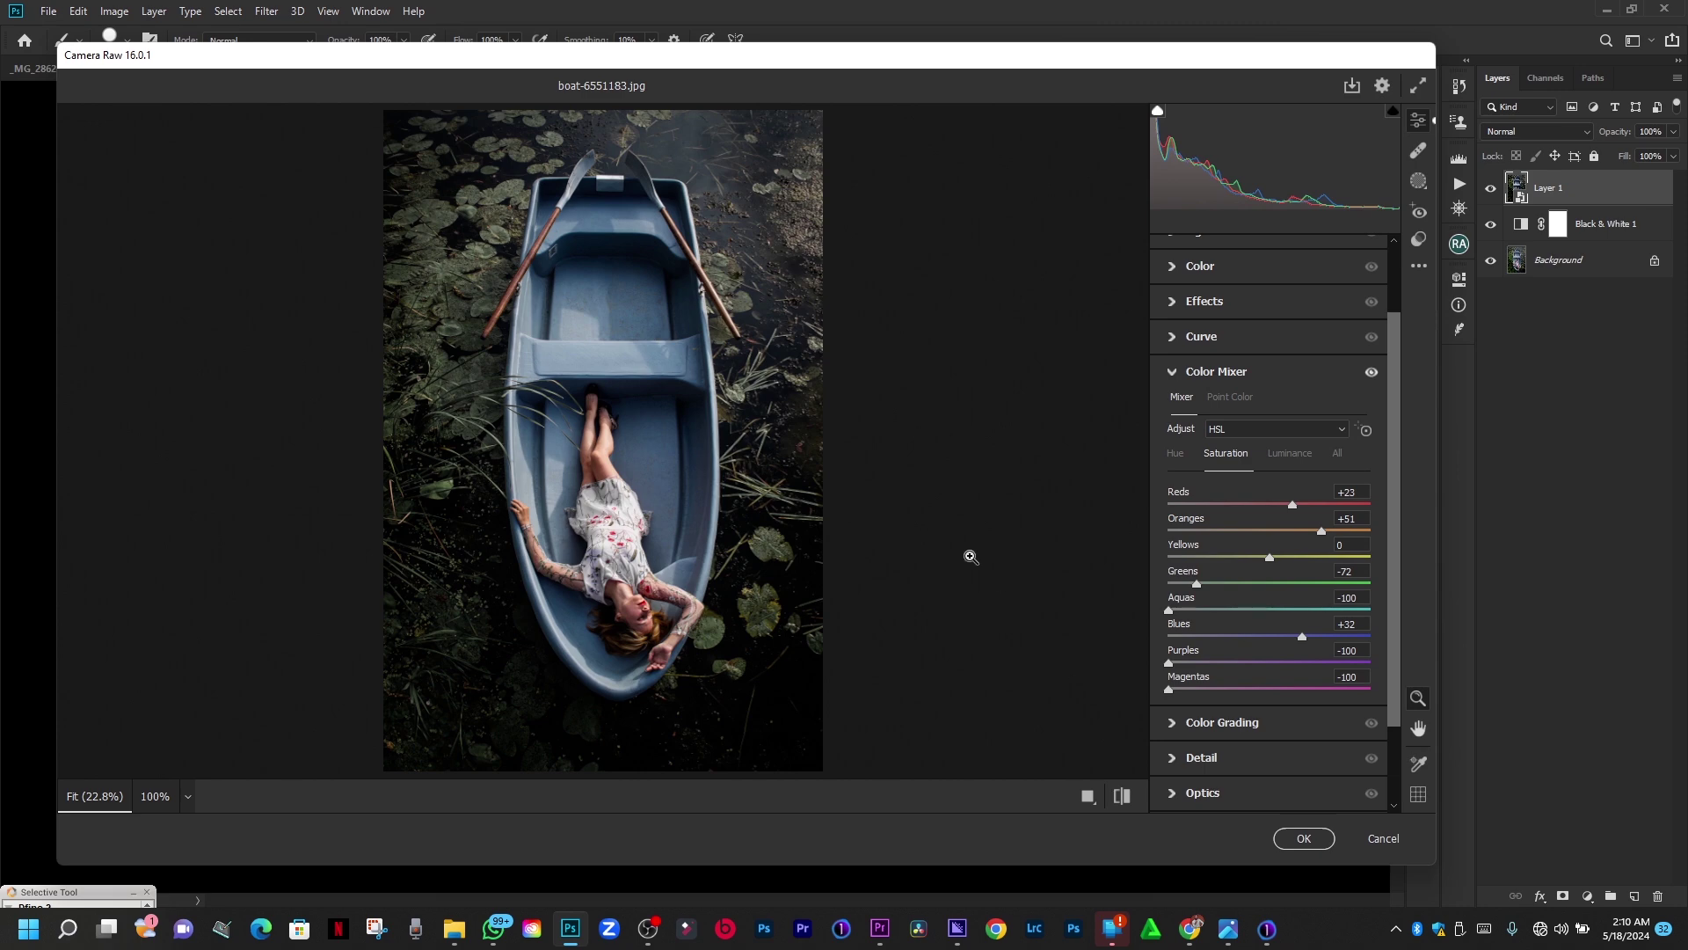
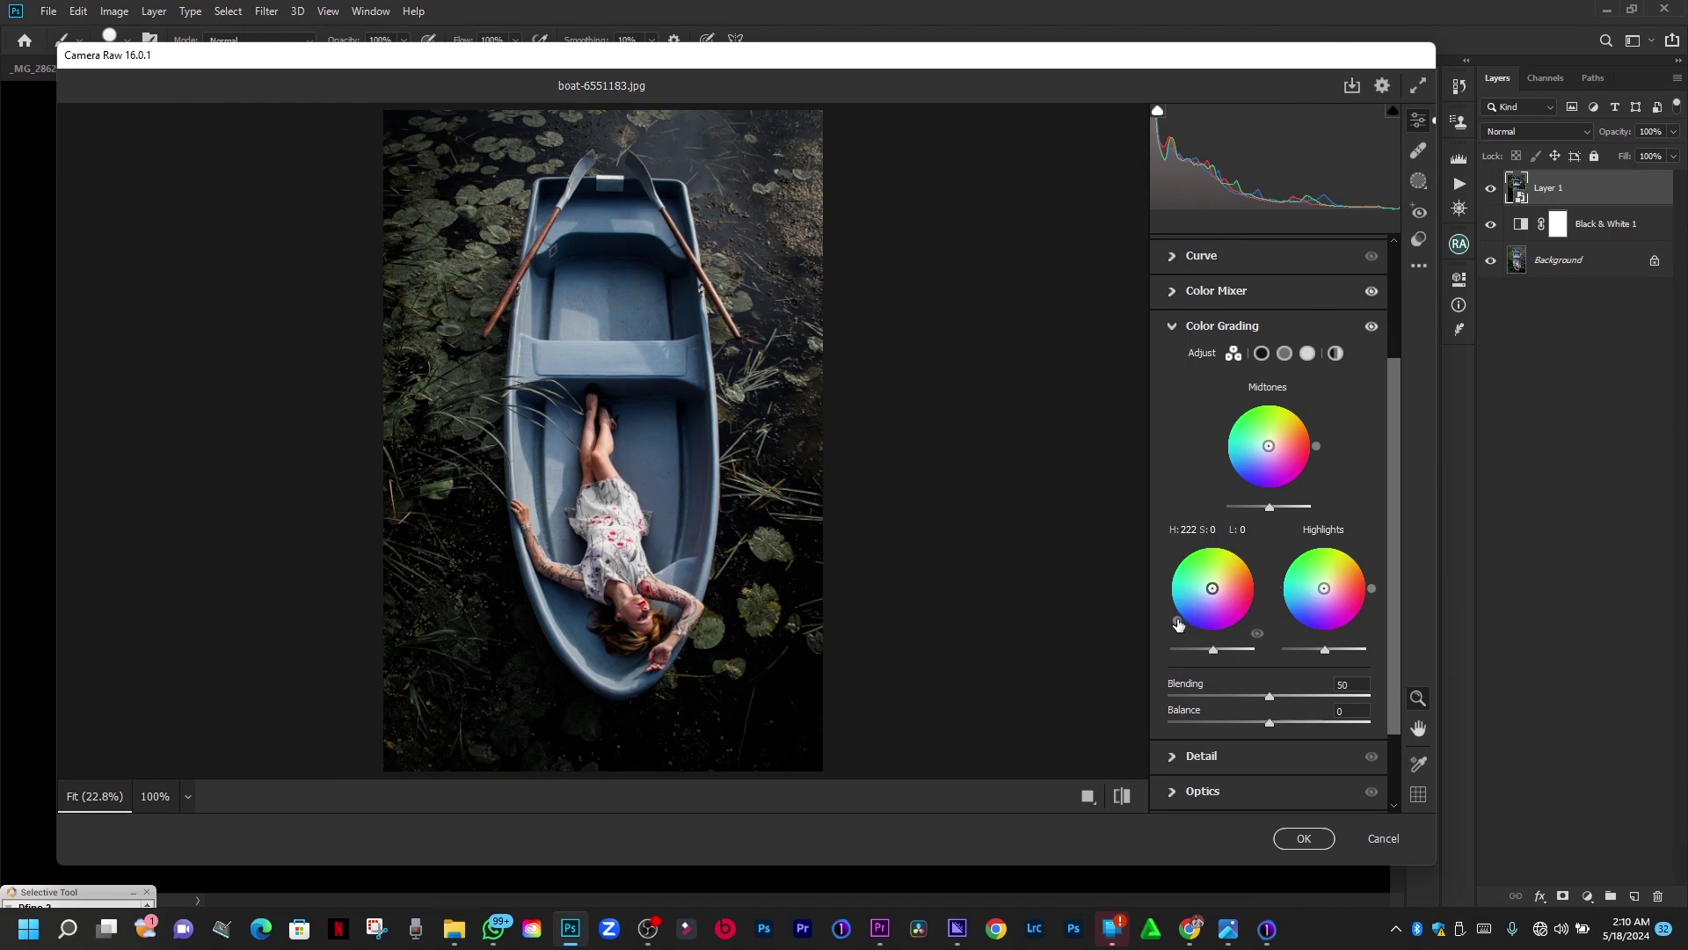
Tint the shadows blue in Color Grading with hue 197 and saturation 18.
drag(1179, 624, 1165, 588)
drag(1242, 631, 1198, 613)
drag(1213, 591, 1206, 590)
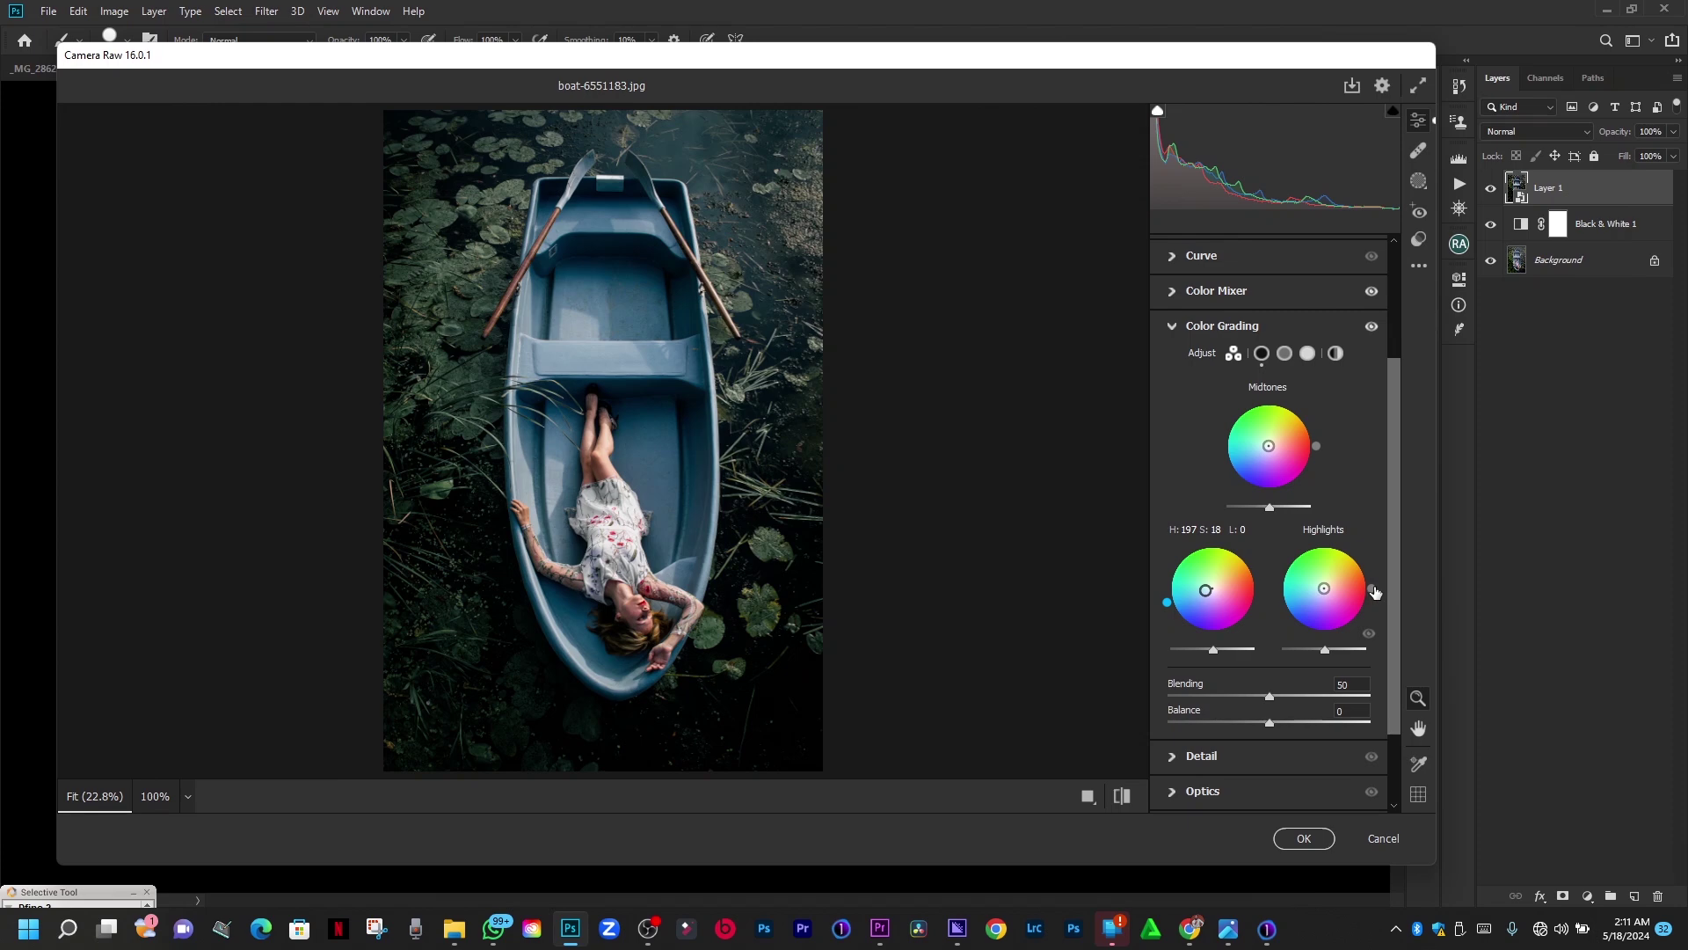
Tint the highlights orange with saturation 27 and compare the image with and without the color grading.
drag(1375, 586, 1334, 582)
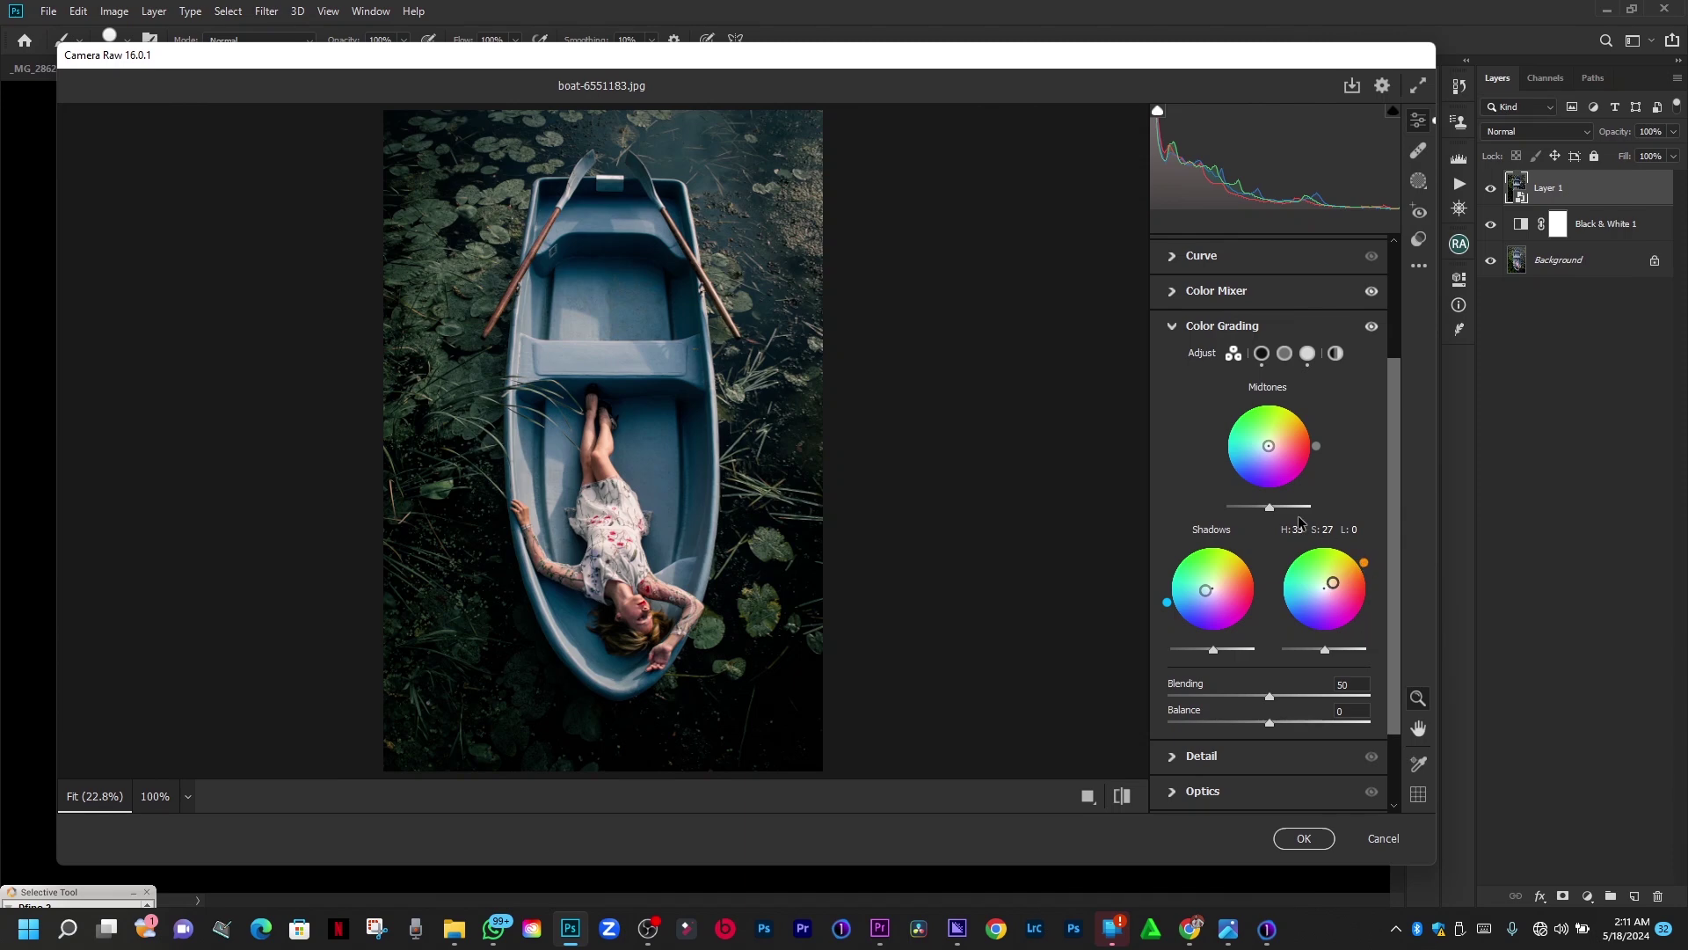
key(ctrl+z)
key(ctrl+shift+z)
click(1371, 326)
click(1372, 326)
Tint the midtones yellow with hue 47 and saturation 31, keeping all color mixing and grading, and close Color Grading.
mouse_move(1318, 440)
mouse_down()
mouse_move(1285, 413)
mouse_move(1274, 436)
mouse_move(1302, 416)
mouse_up()
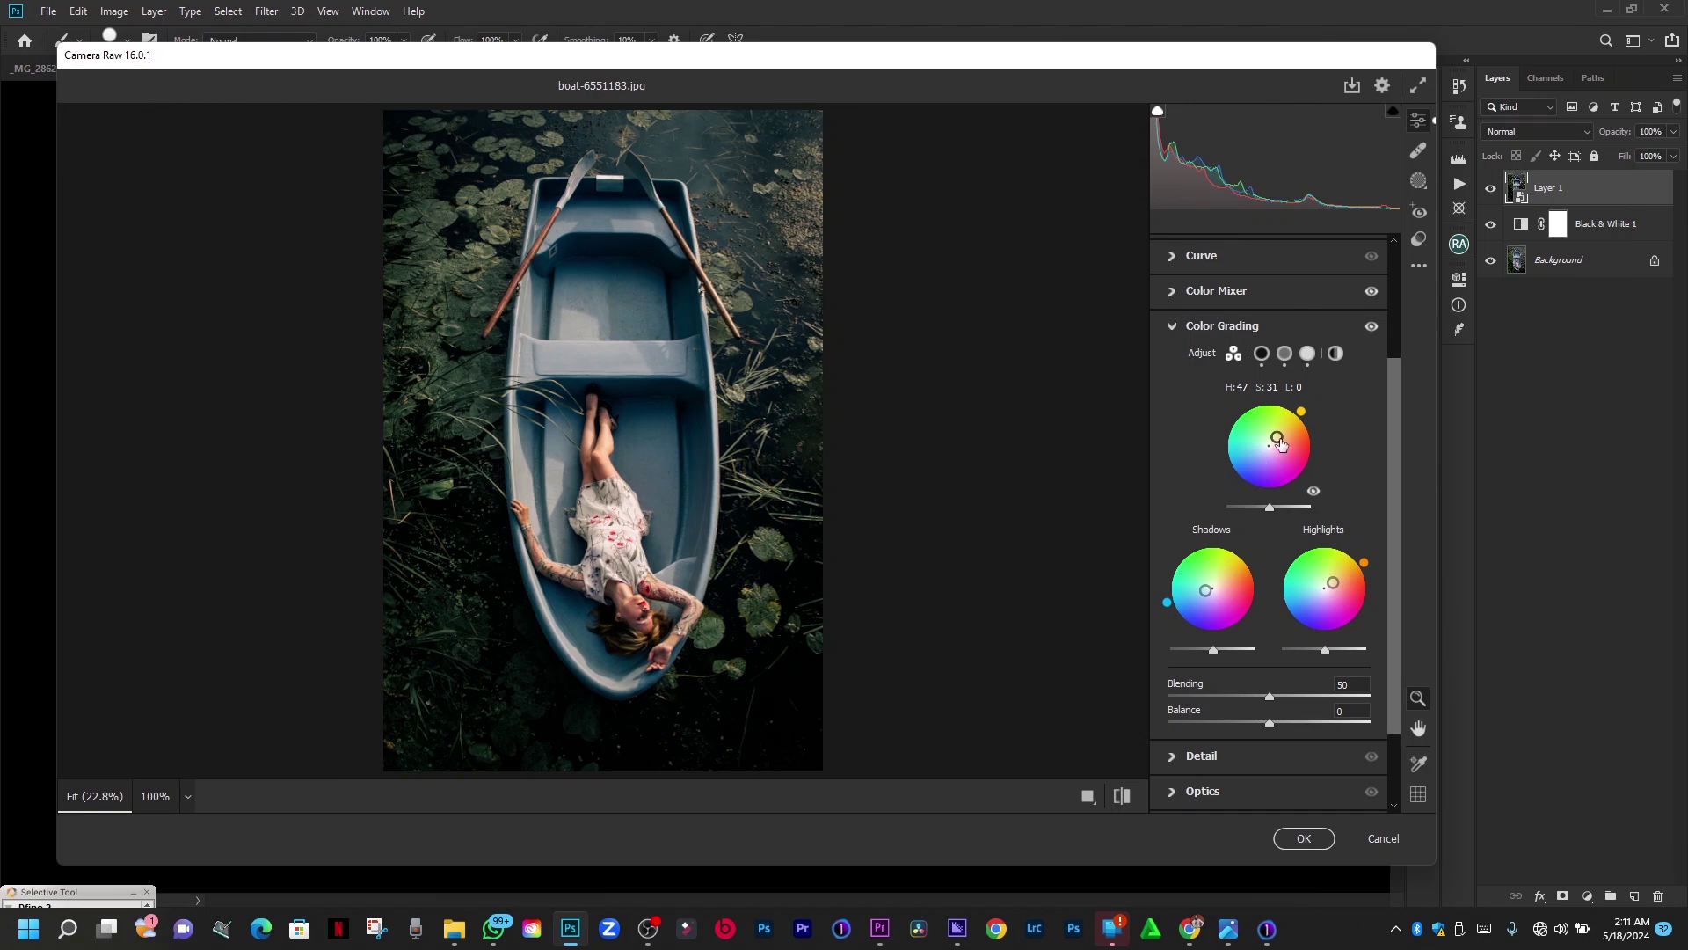
double_click(1308, 437)
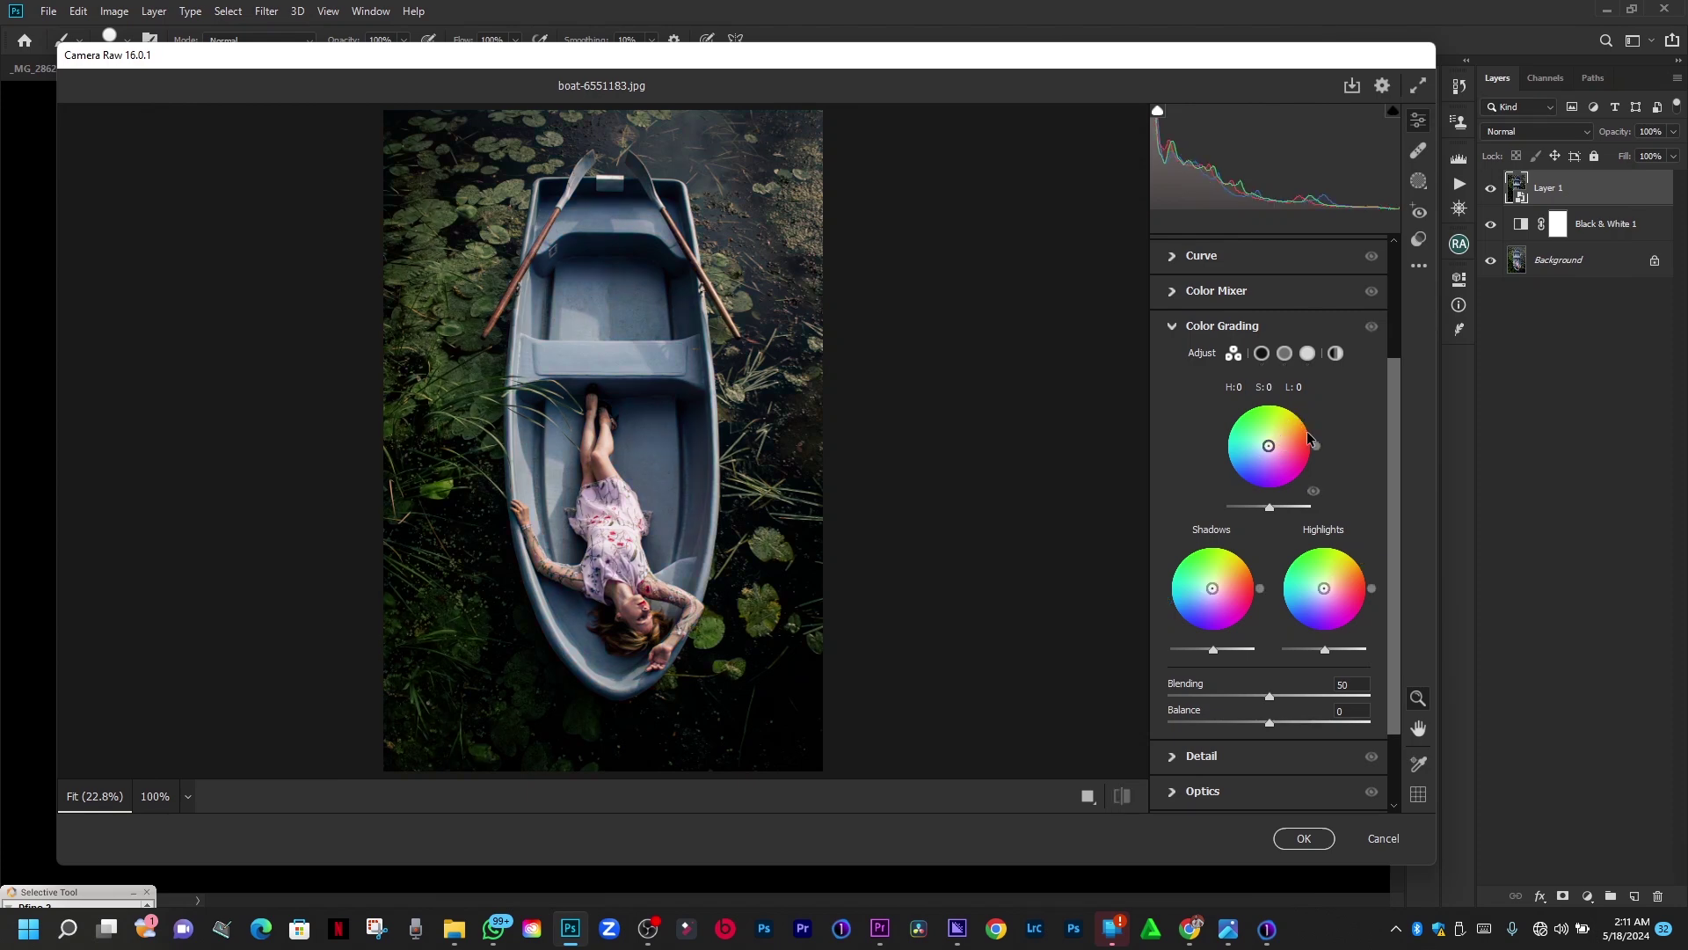
key(ctrl+z)
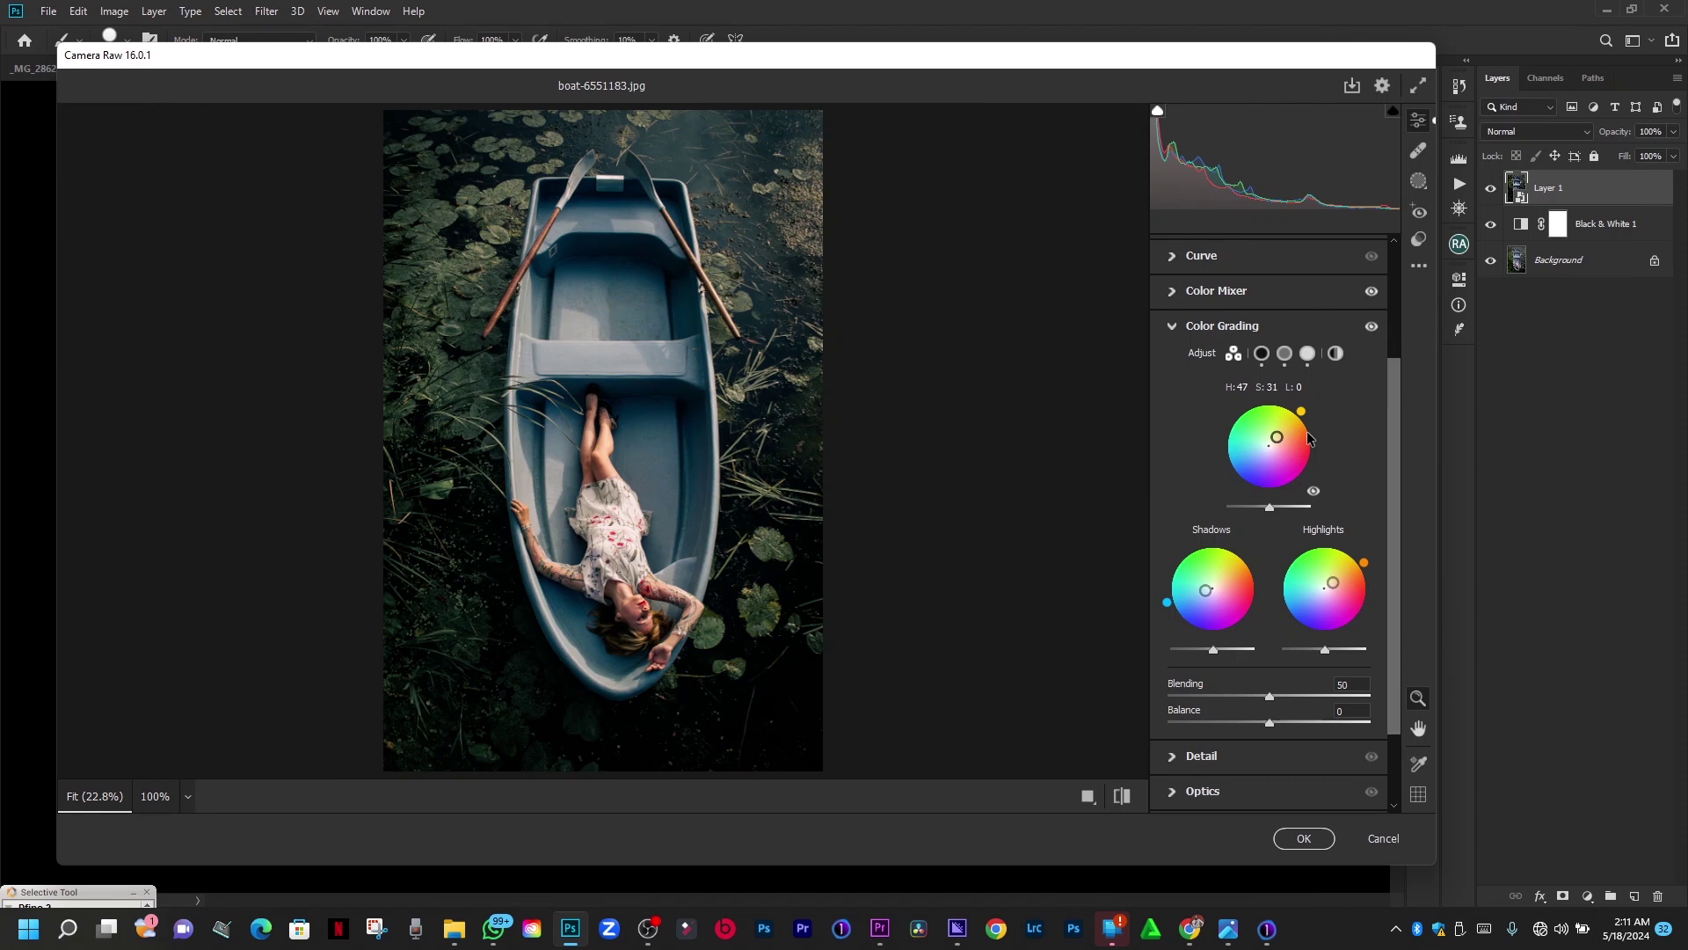
click(1173, 331)
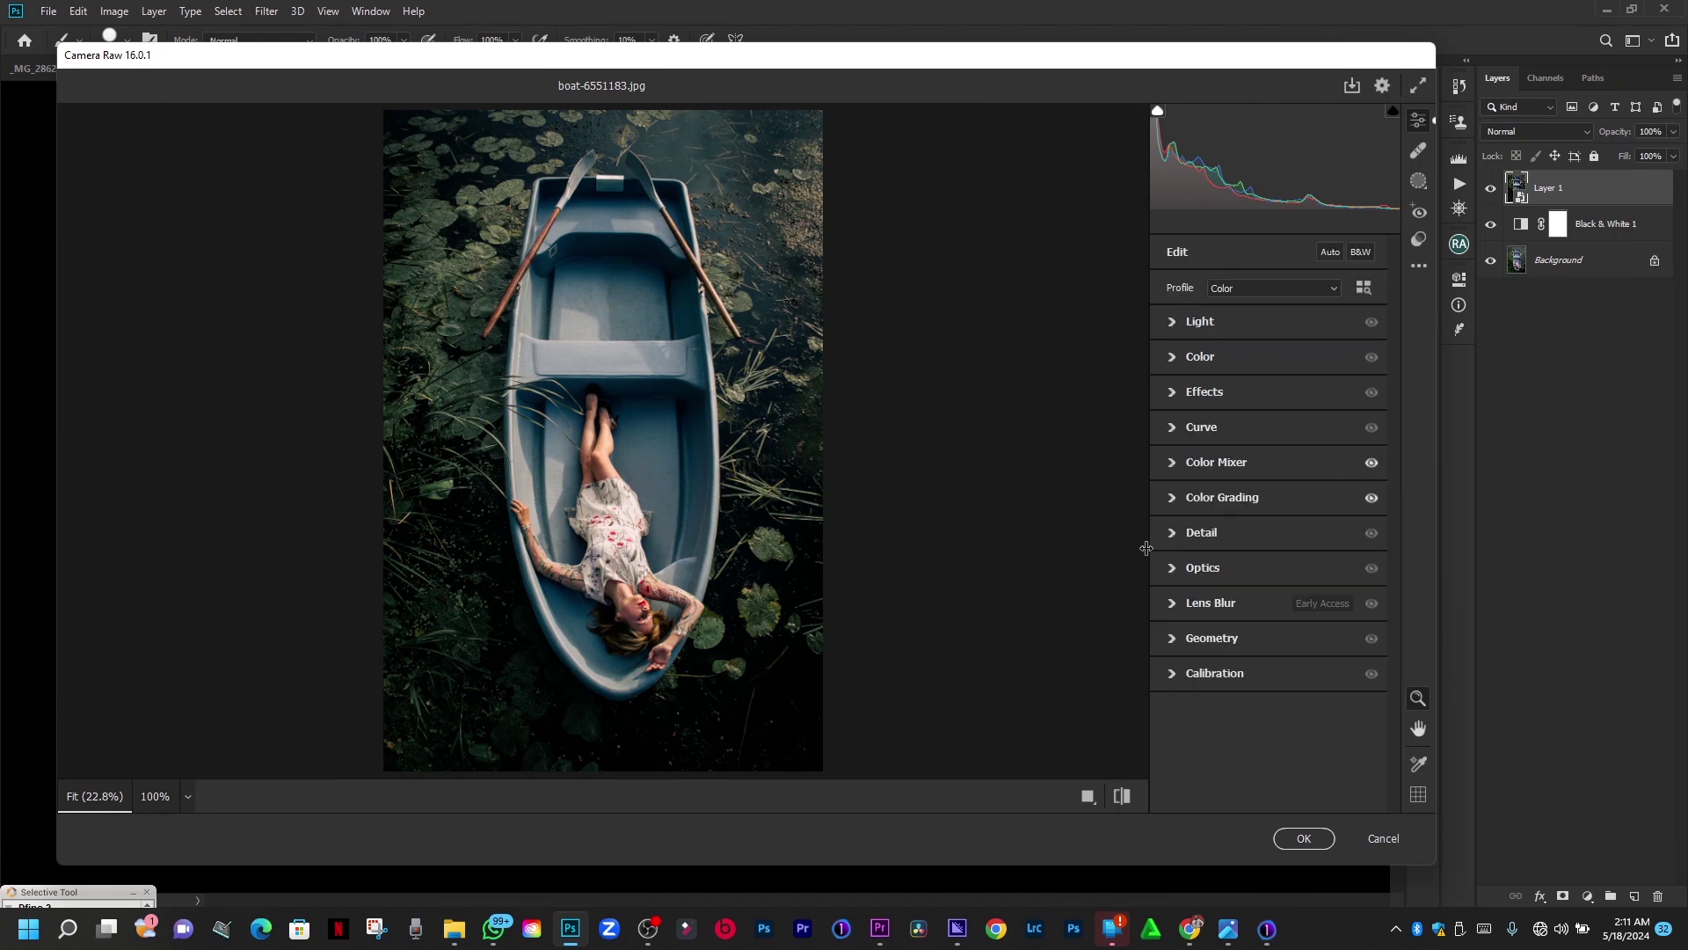
Shape the red channel curve with a shadow point at input 51, output 43 and a highlight point at input 202, output 206.
click(1173, 429)
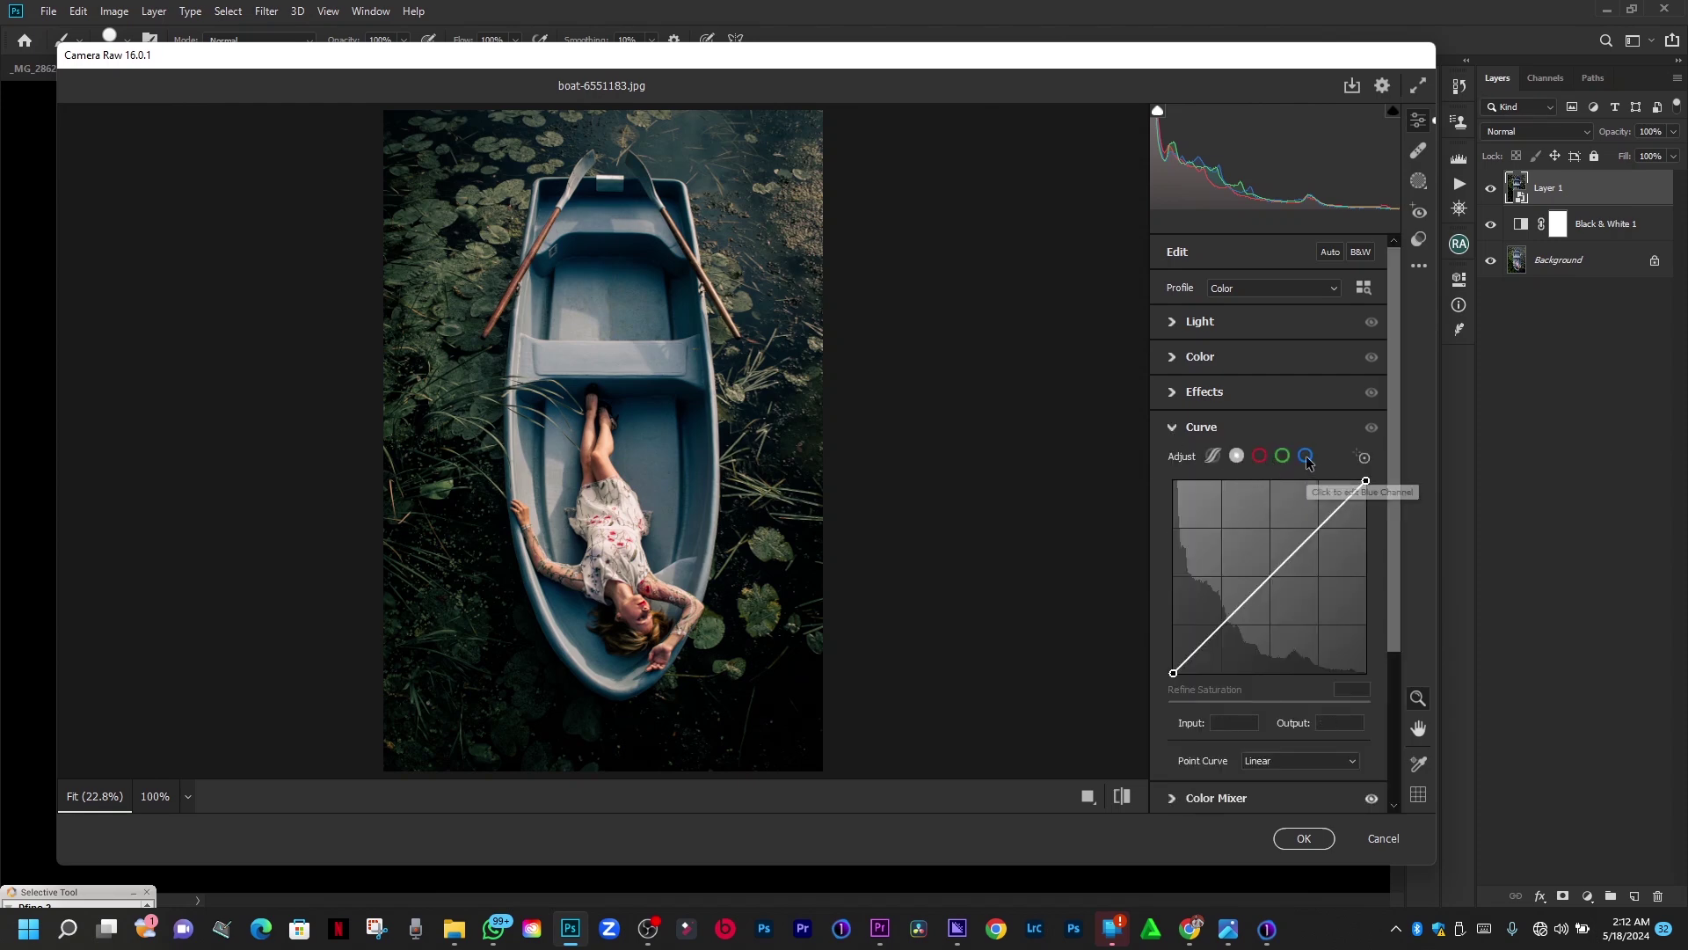
click(1260, 455)
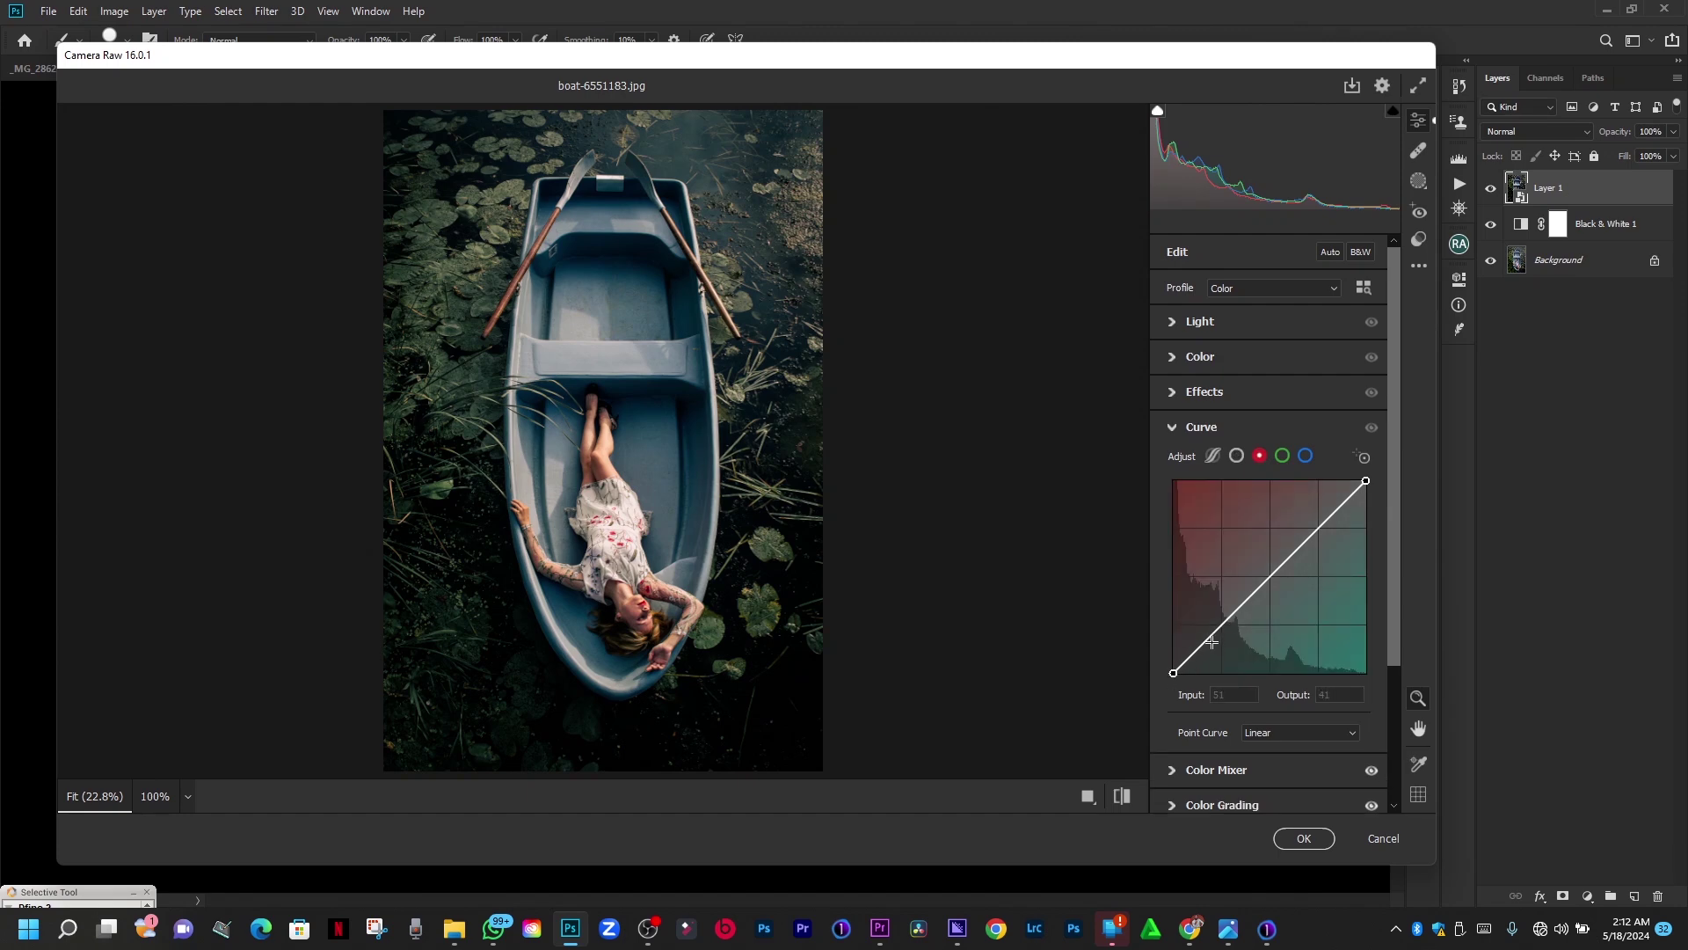
click(1212, 640)
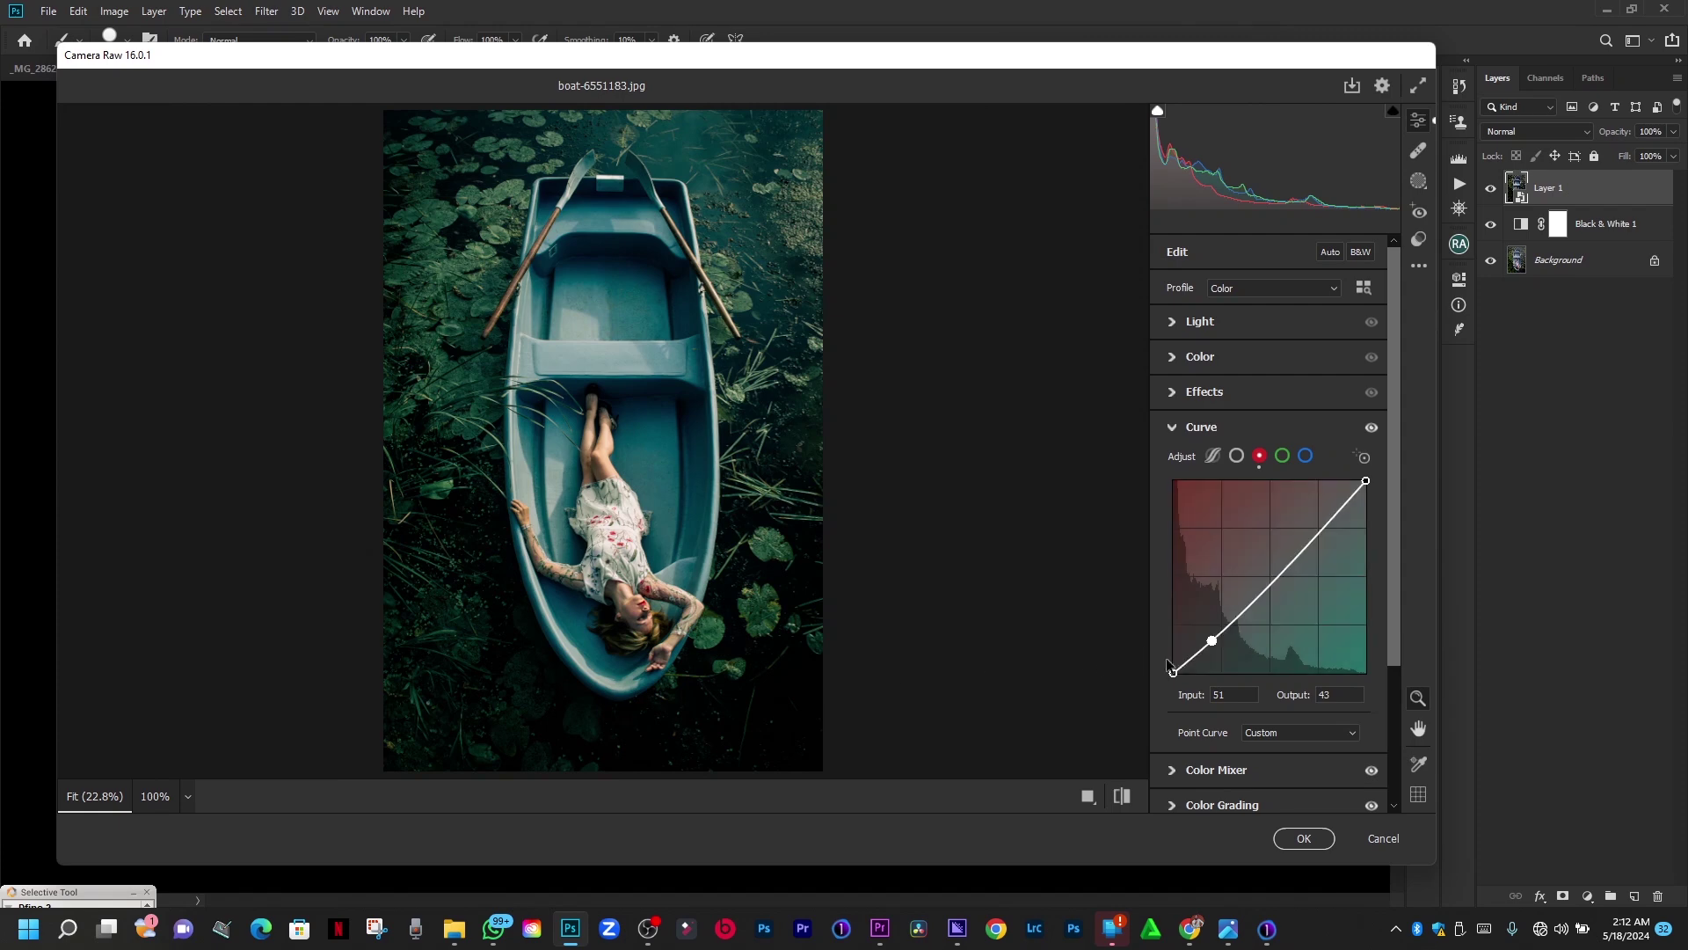
click(1327, 522)
drag(1327, 523, 1324, 516)
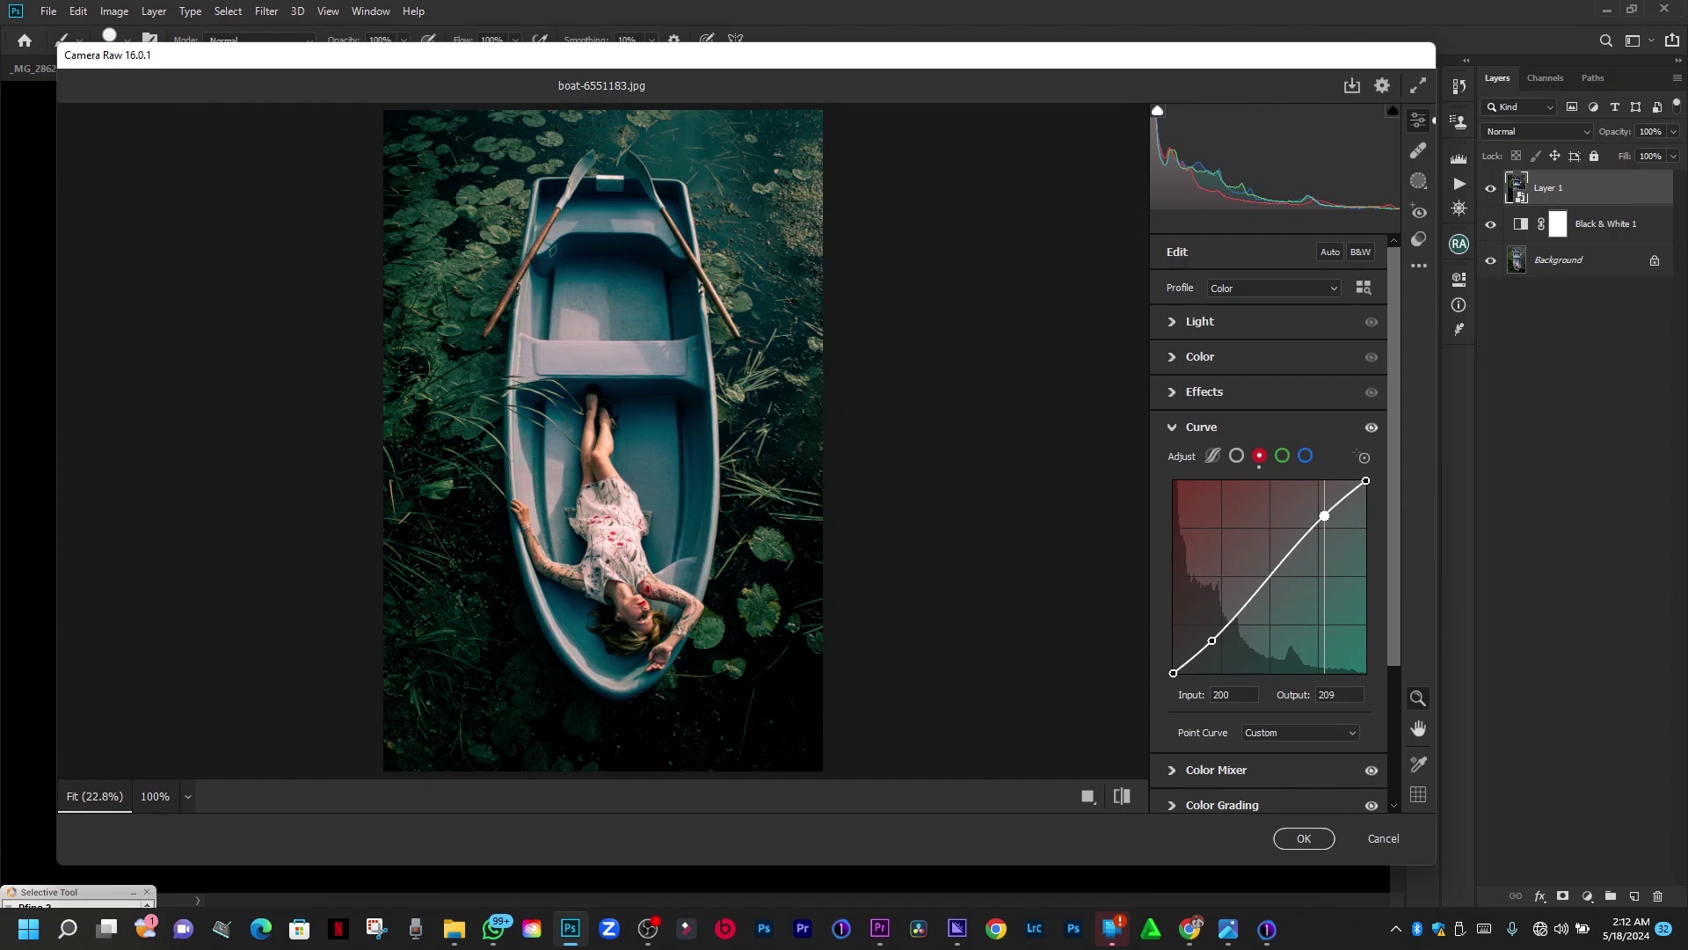
drag(1325, 515, 1325, 517)
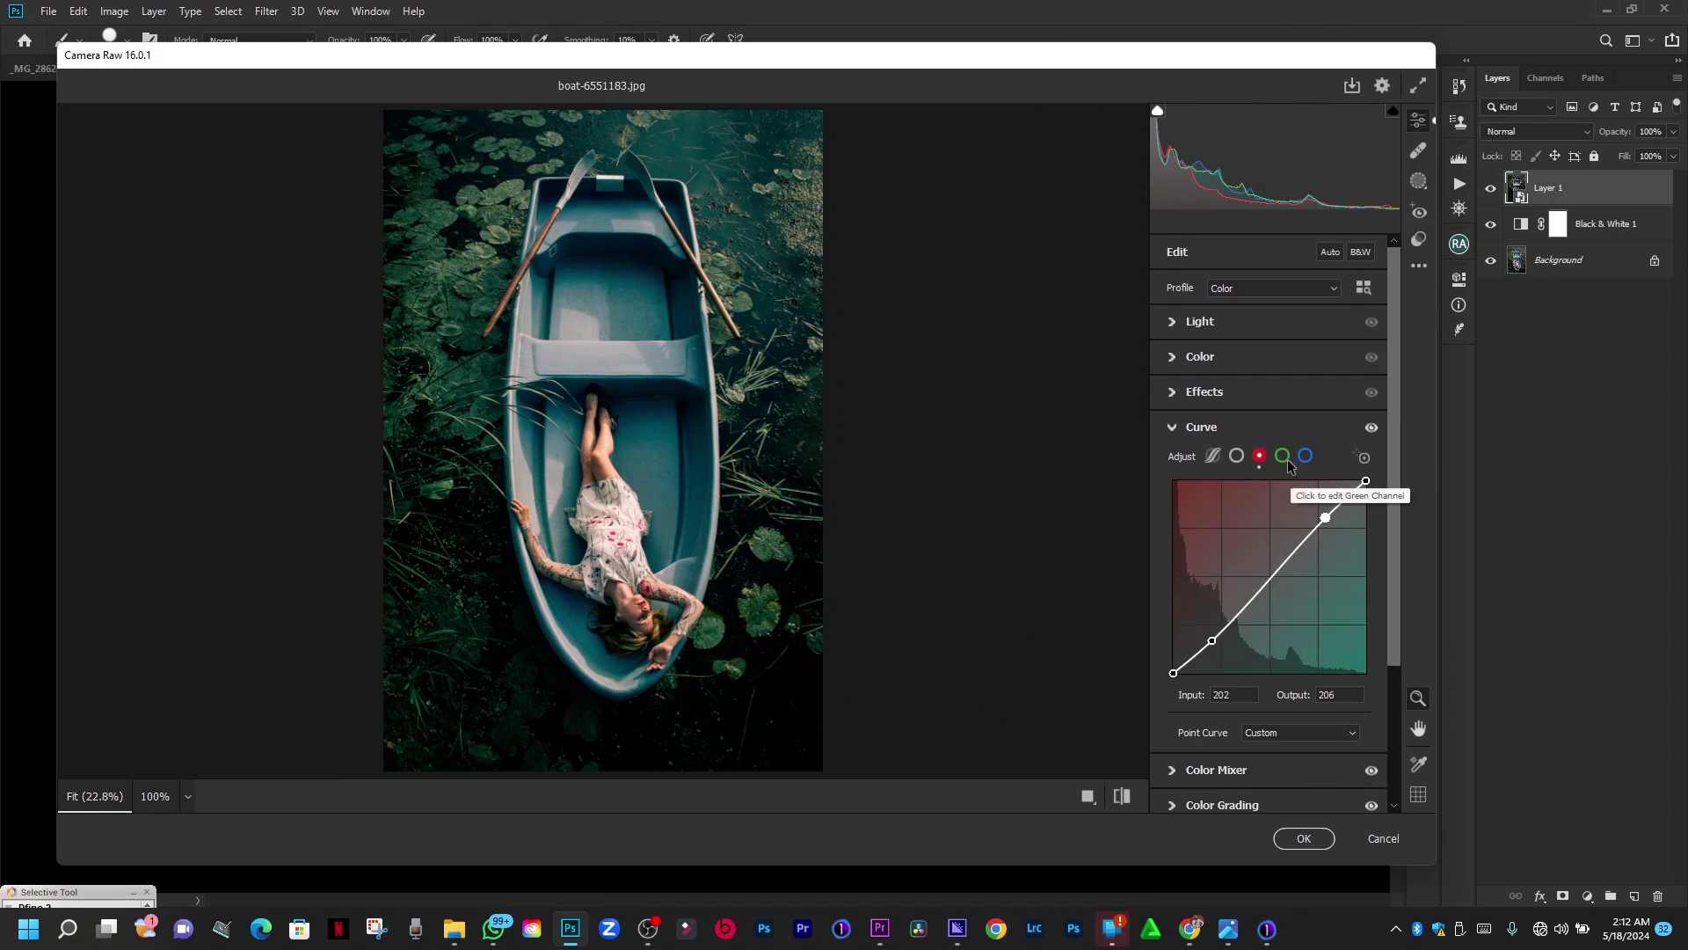
Shape the composite RGB curve with points at input 56, output 49 and input 192, output 201, and compare with the original image.
click(1238, 457)
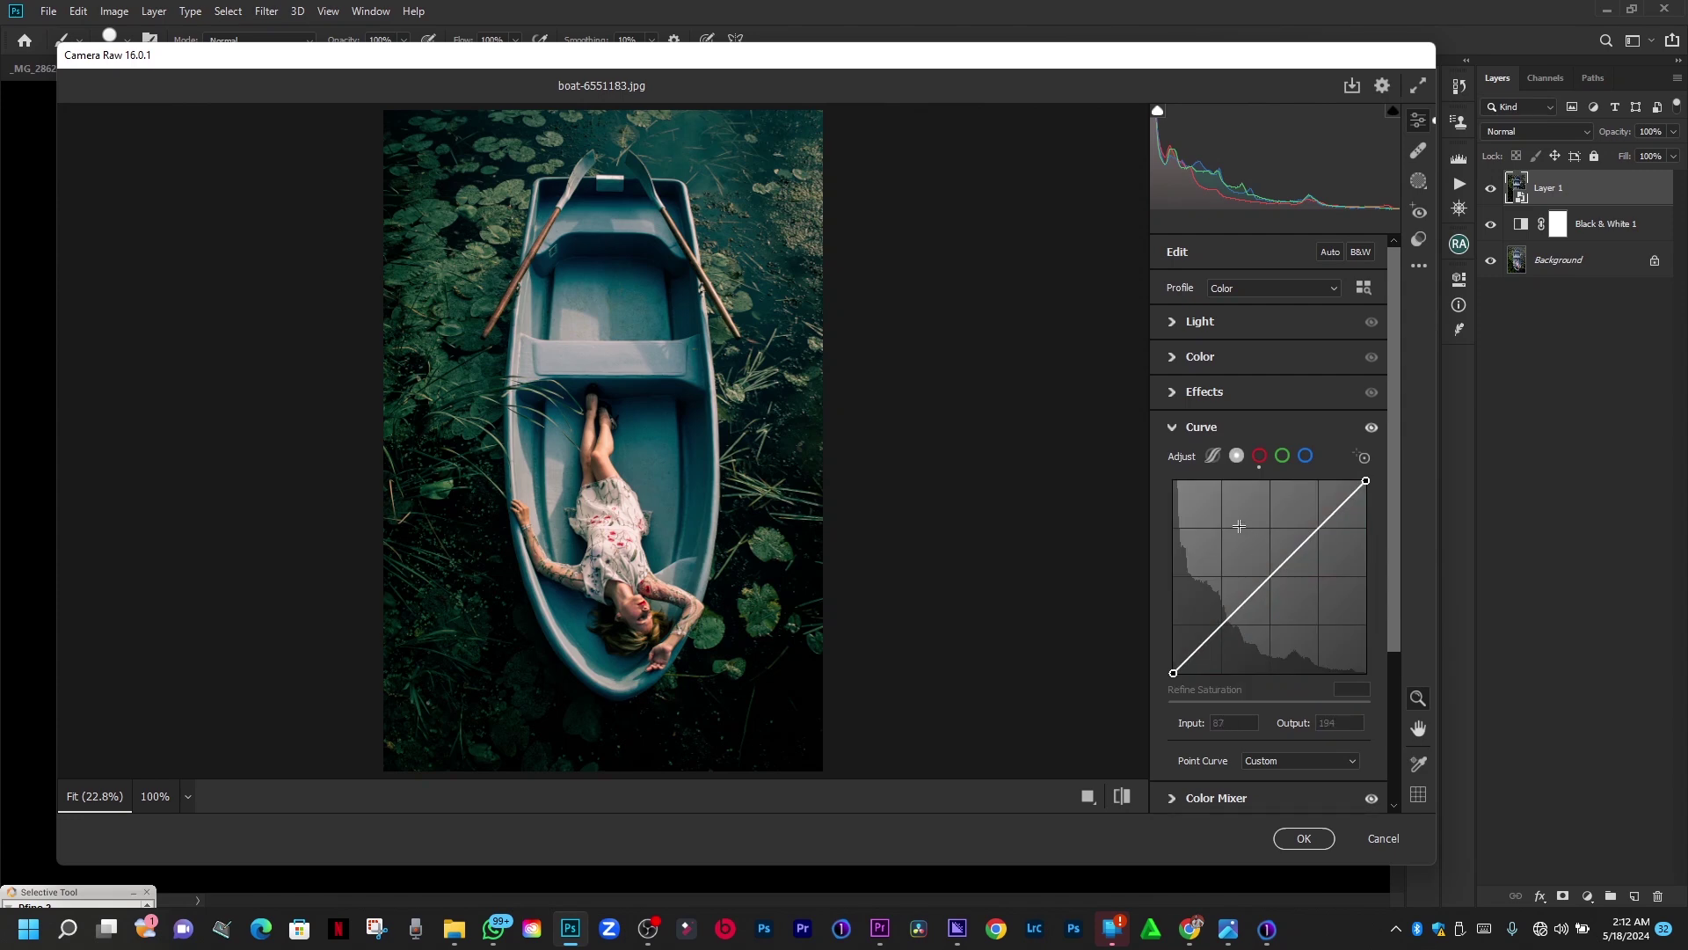
click(1215, 637)
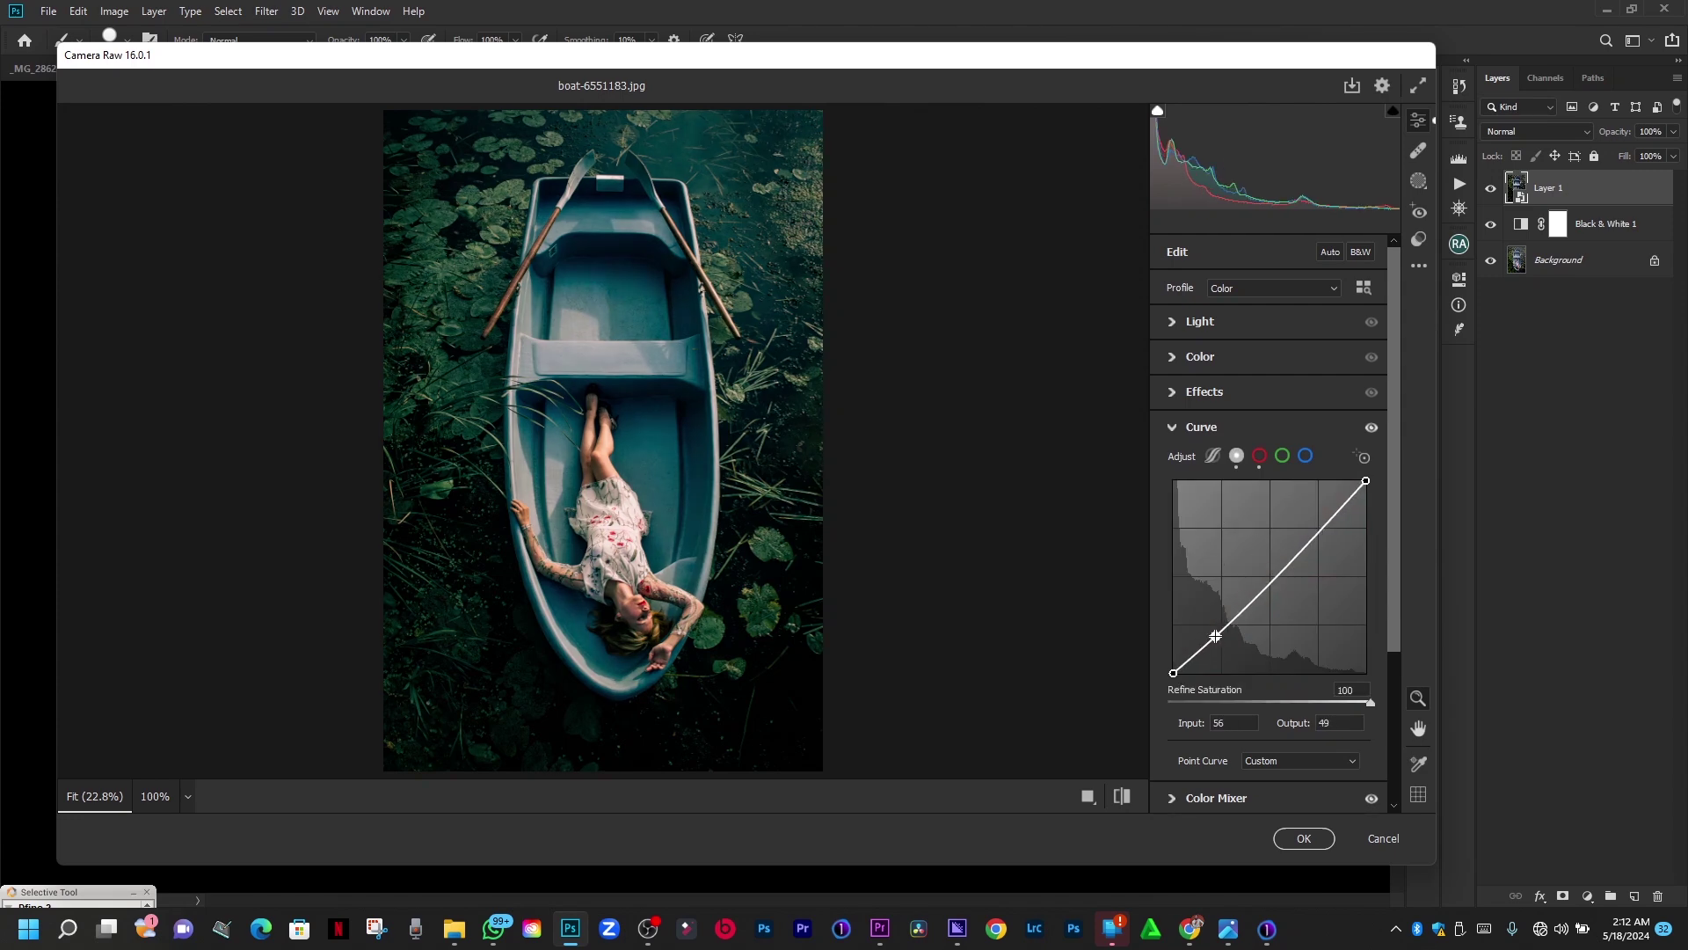
click(1319, 530)
drag(1319, 528, 1318, 520)
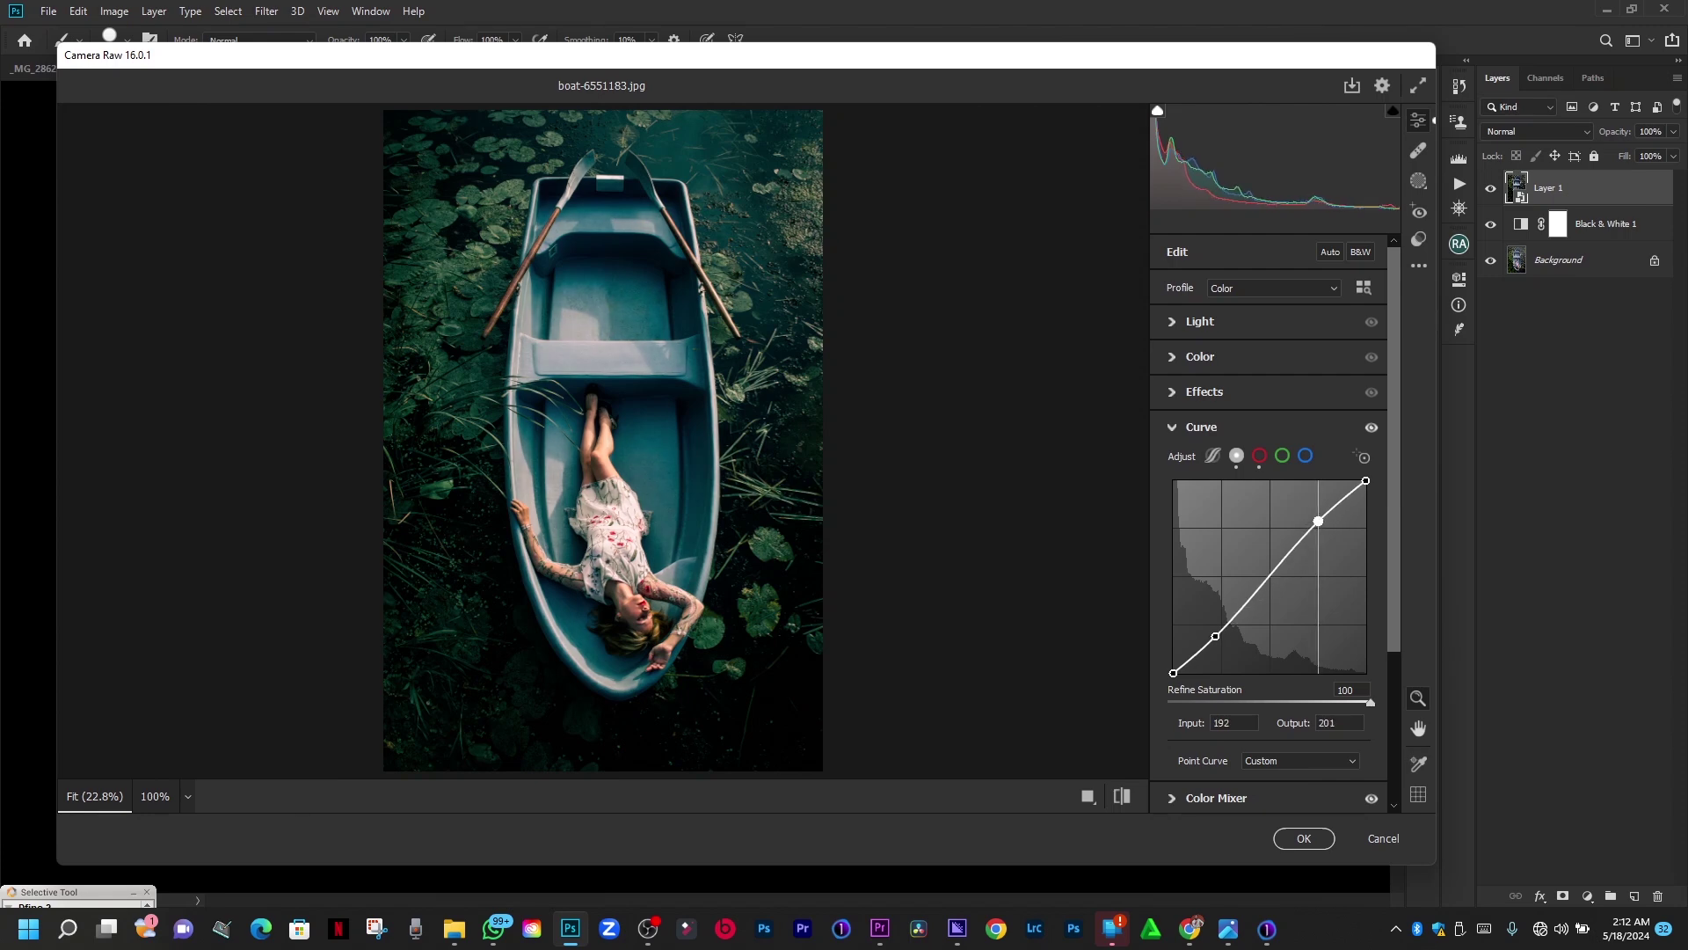
double_click(1297, 577)
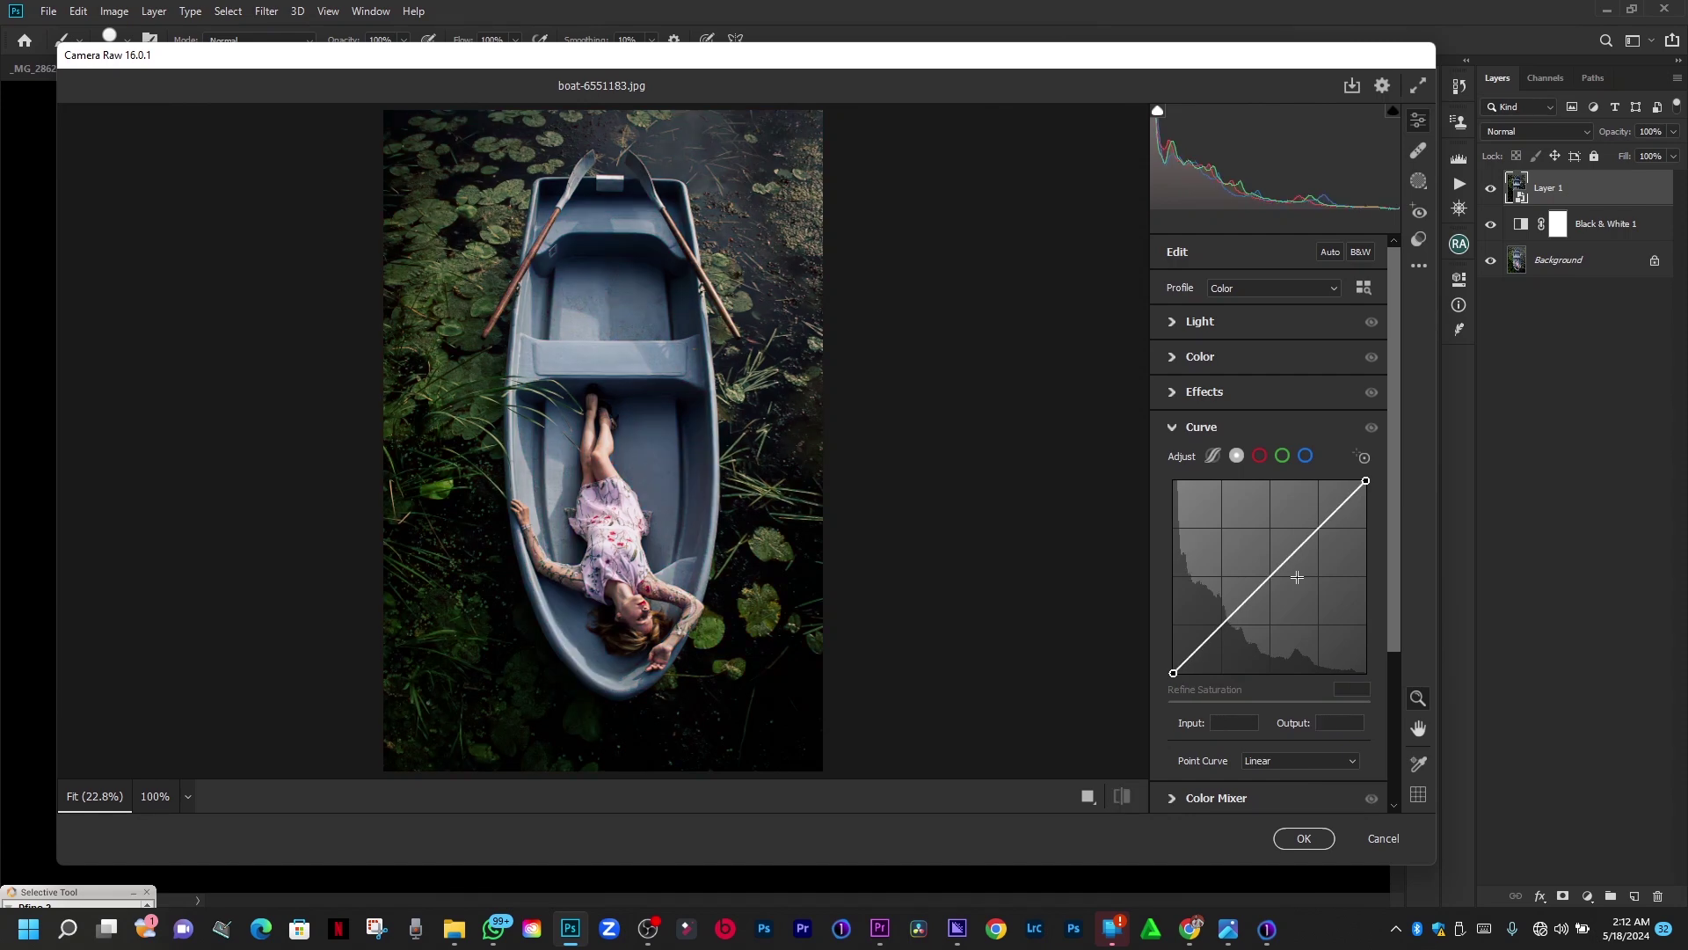
key(ctrl+z)
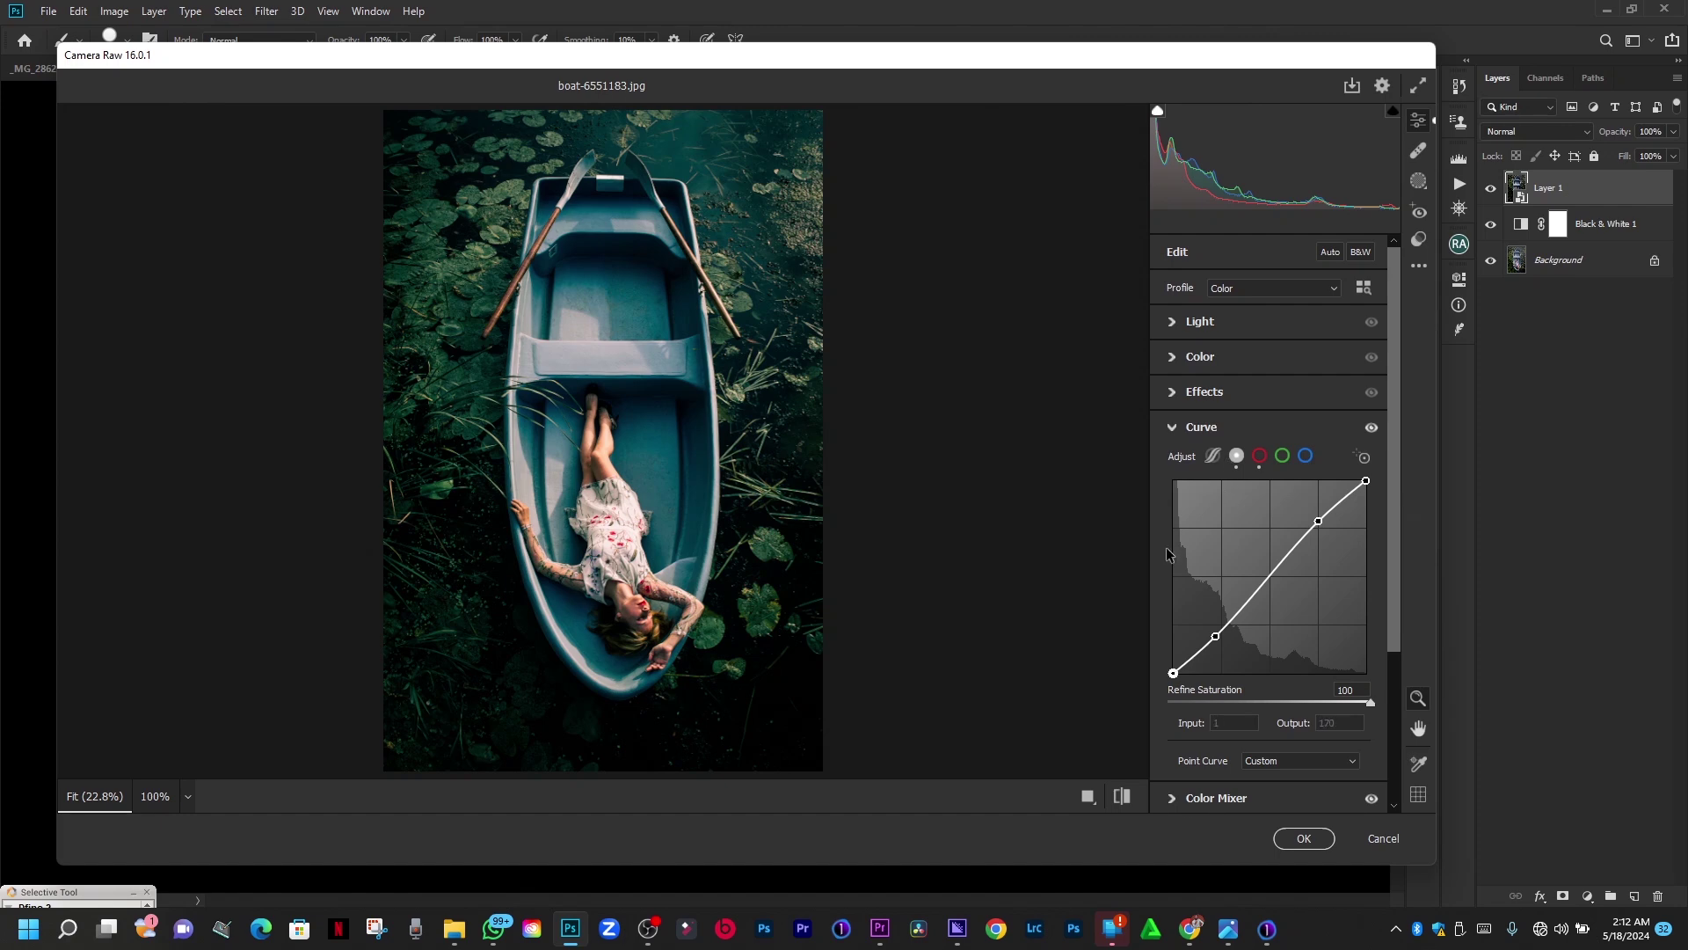
Shape the blue channel curve with points at input 51, output 41 and input 196, output 208, and compare before and after.
click(1305, 456)
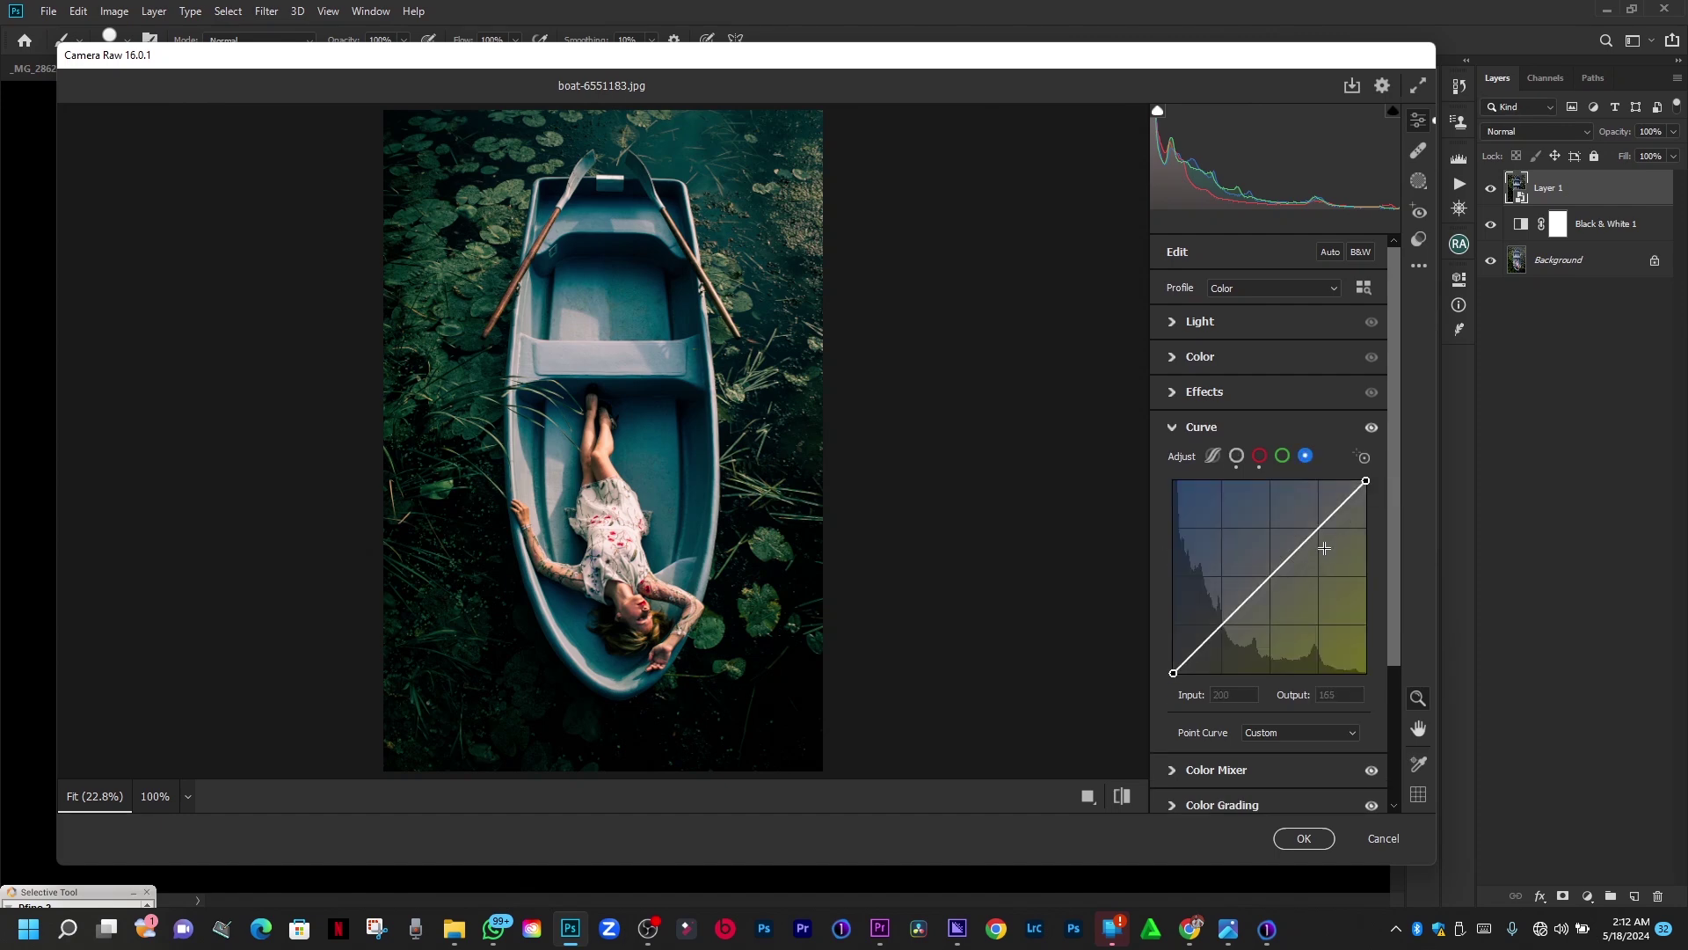
click(1212, 643)
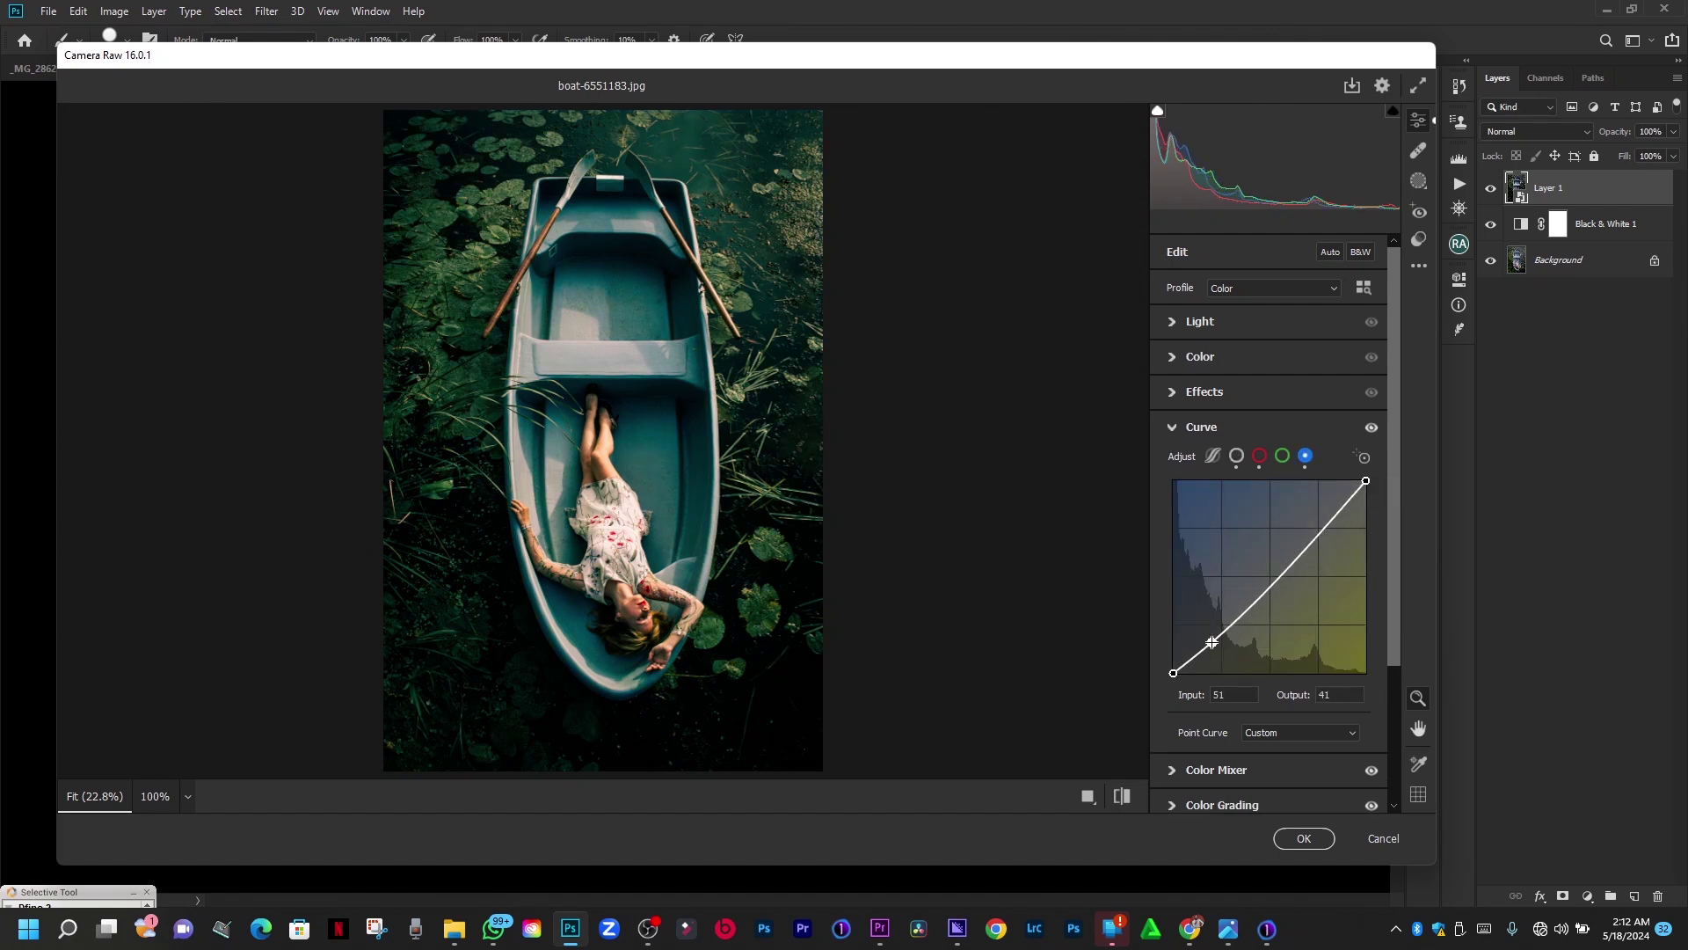
click(1325, 520)
drag(1326, 520, 1321, 515)
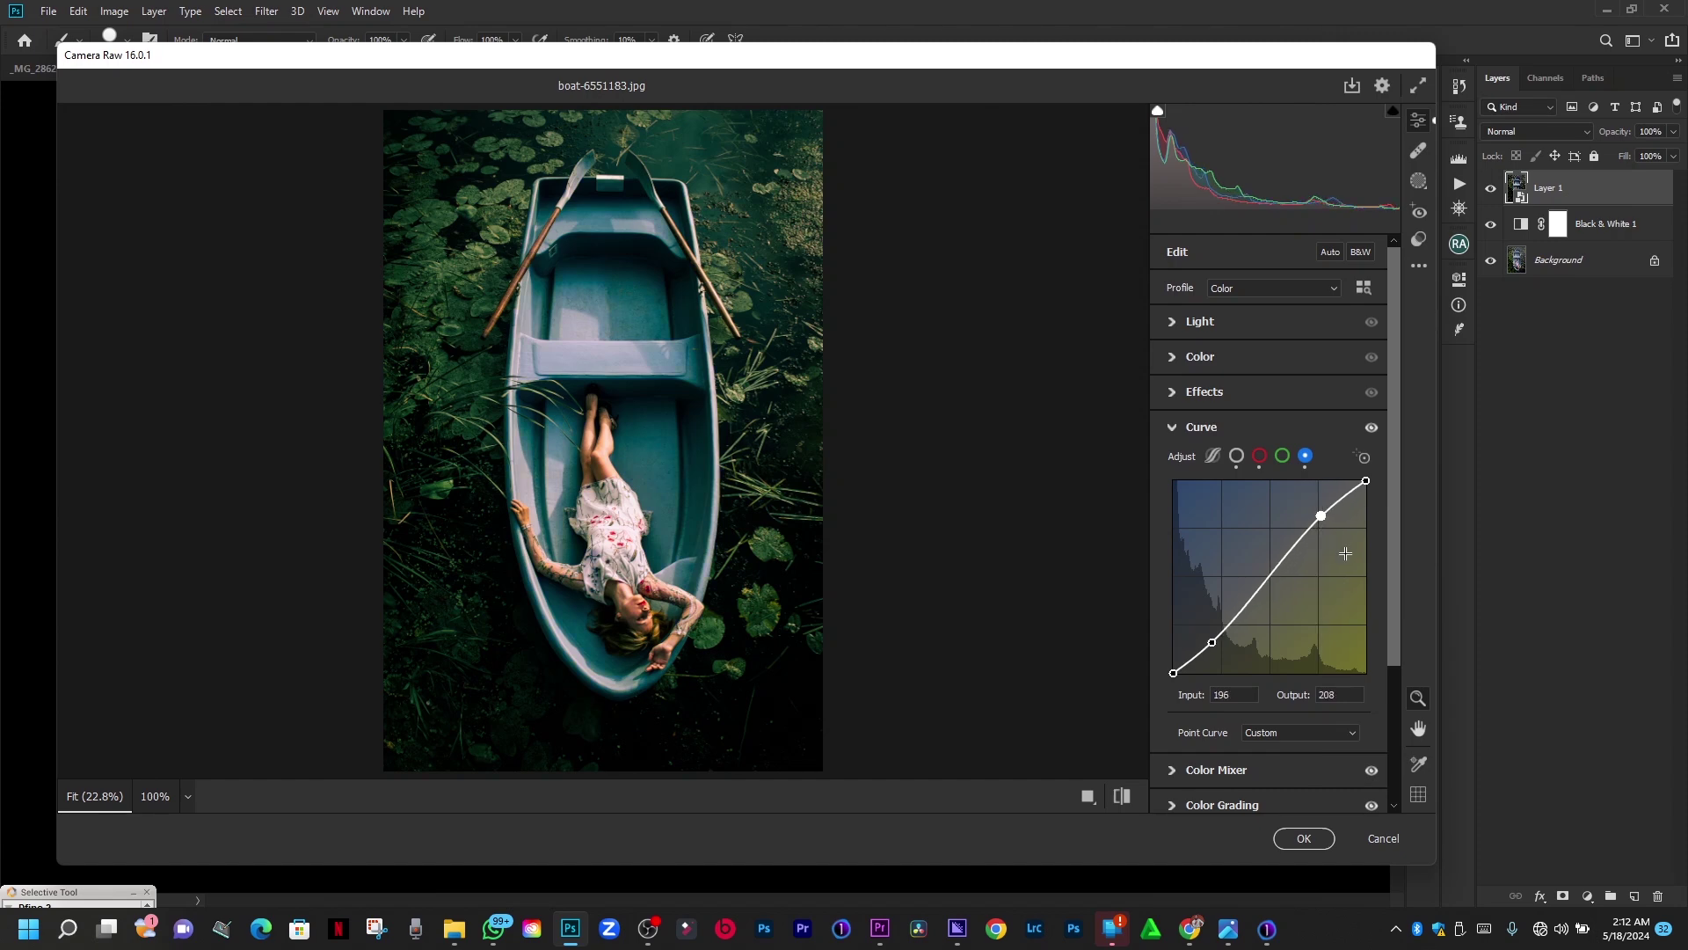
key(backslash)
key(backslash)
key(backslash)
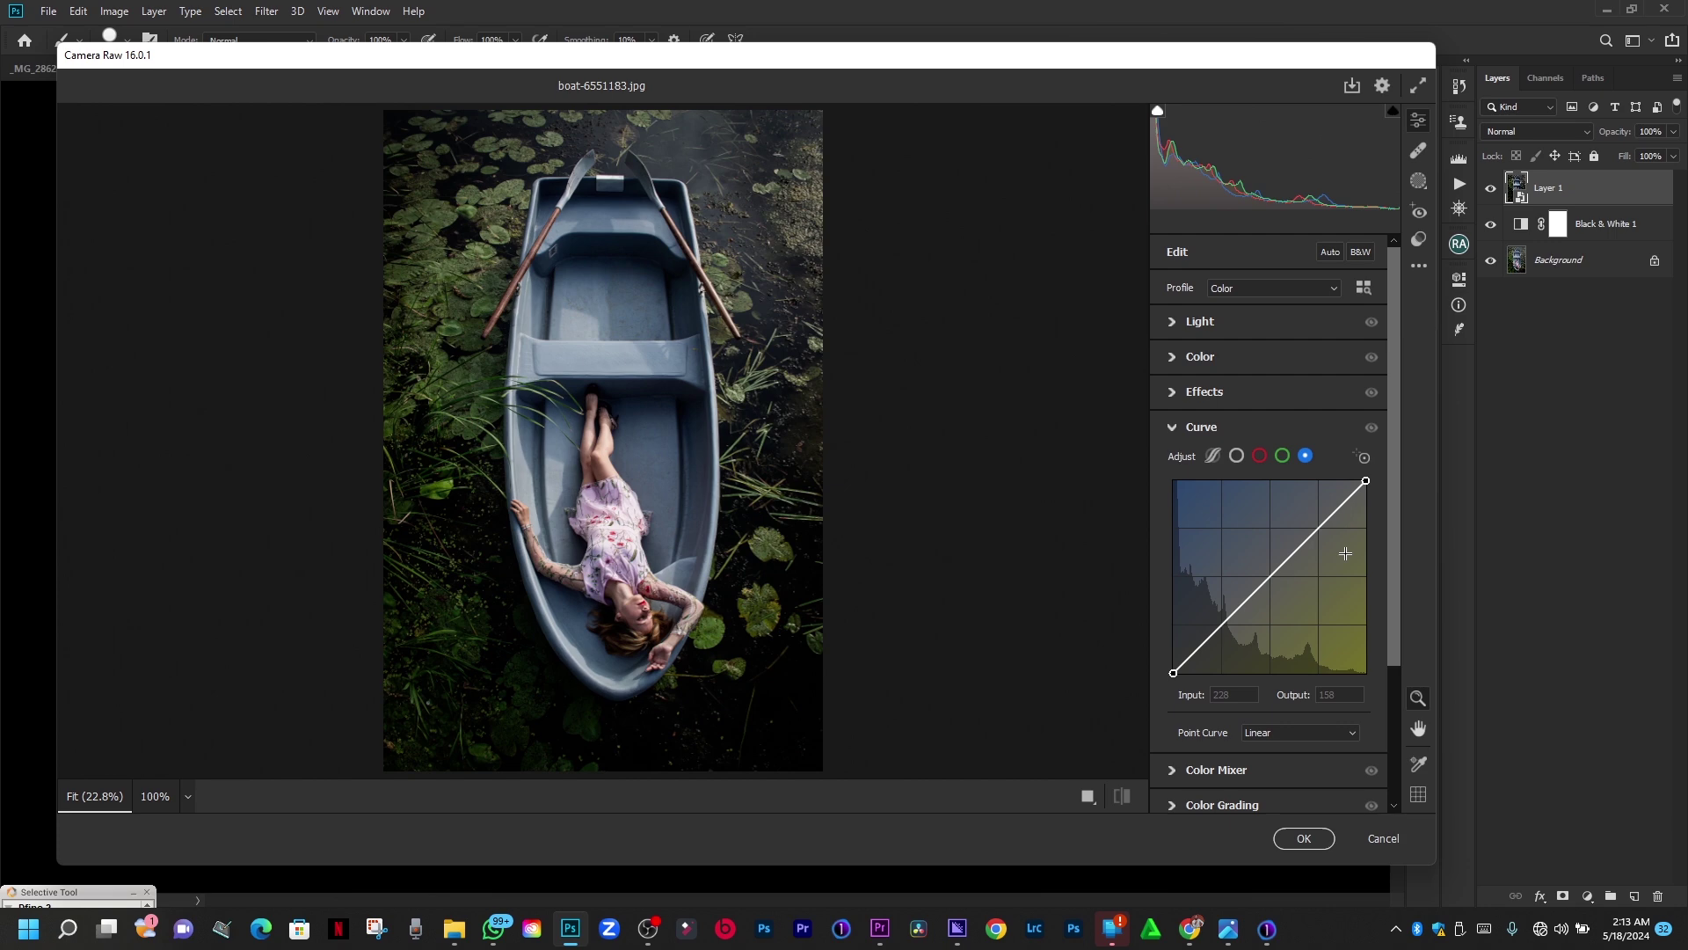
key(backslash)
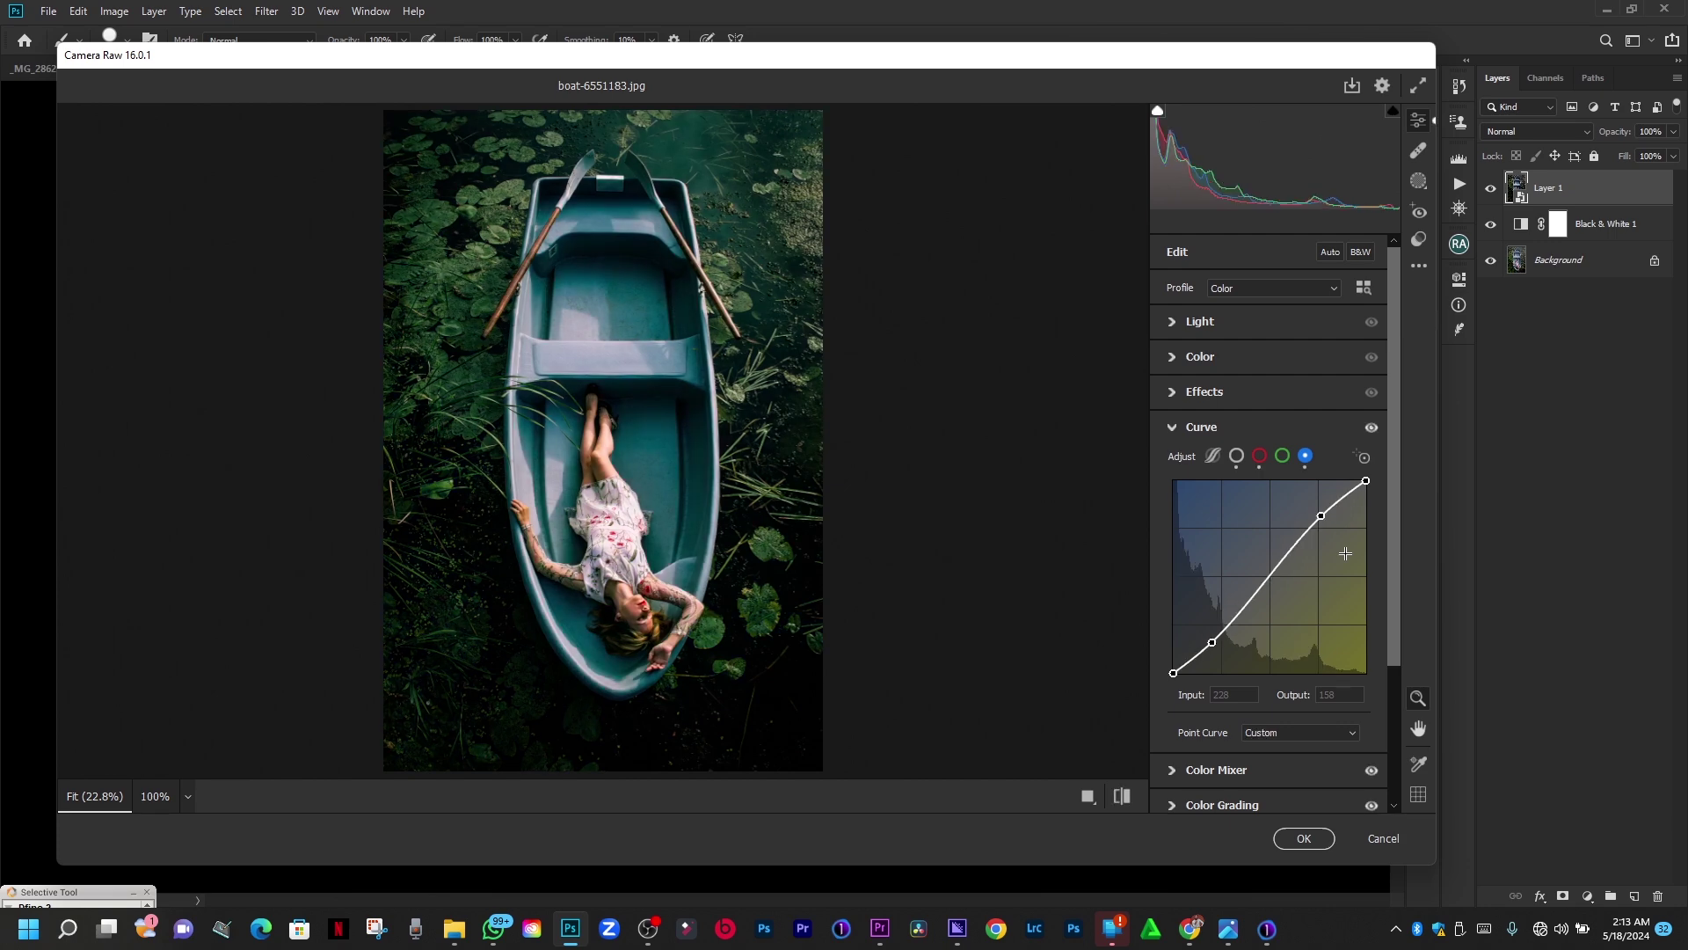
key(backslash)
key(backslash)
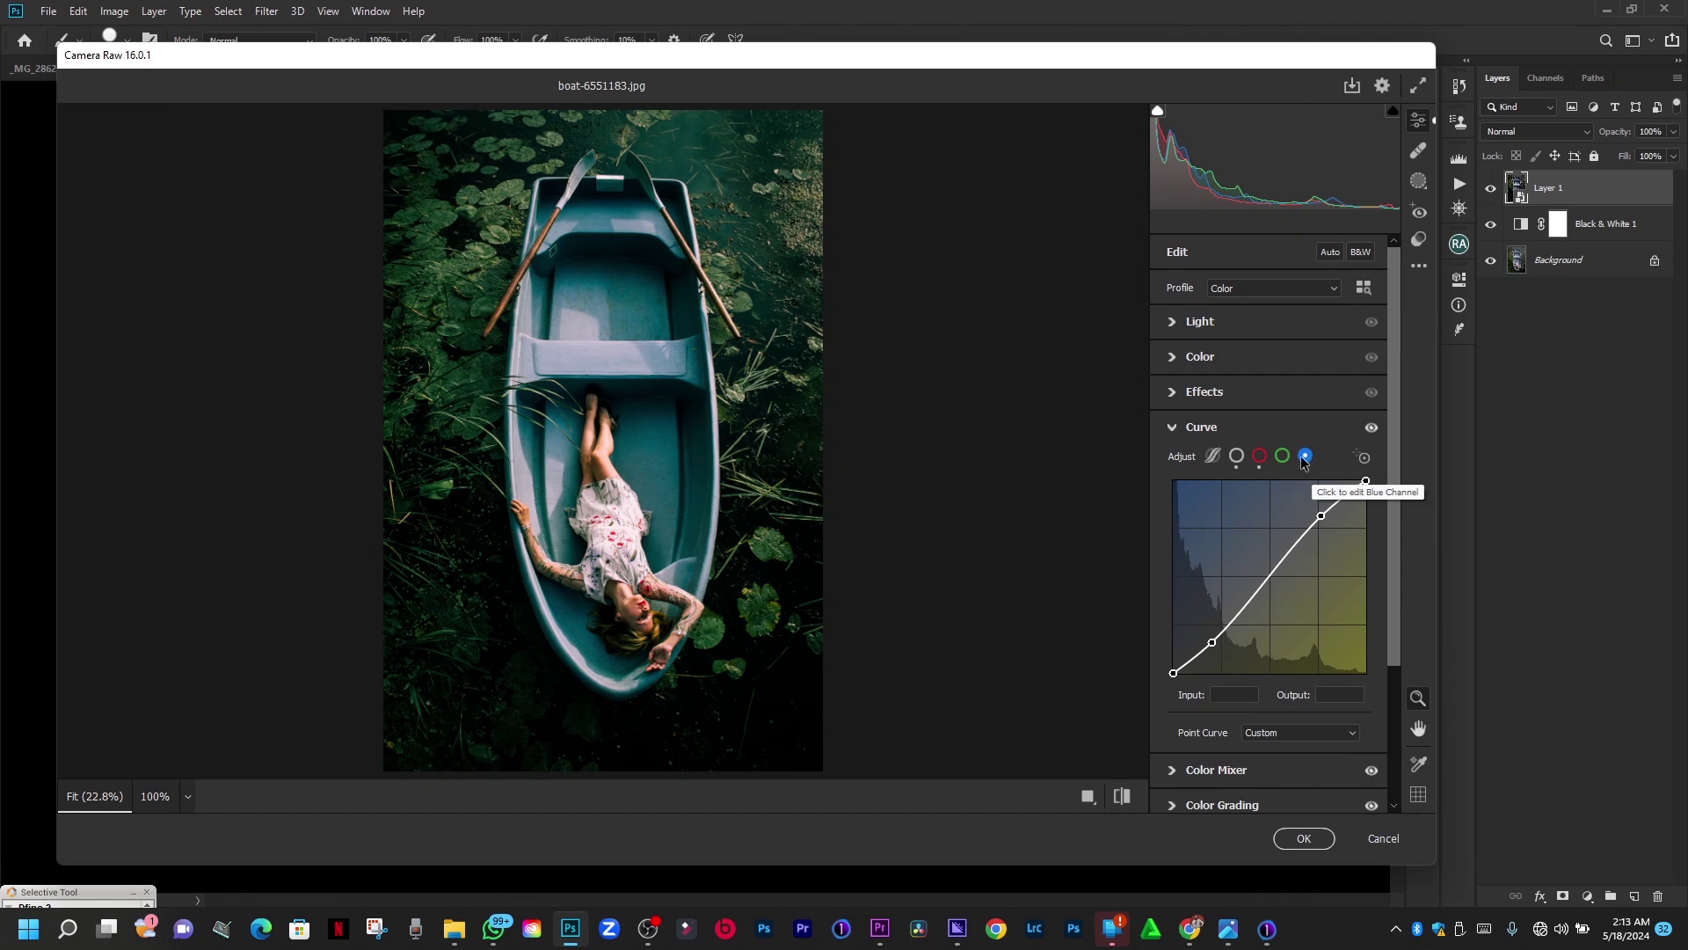
Remove the shadow and highlight points from the blue channel curve.
click(1212, 643)
key(Delete)
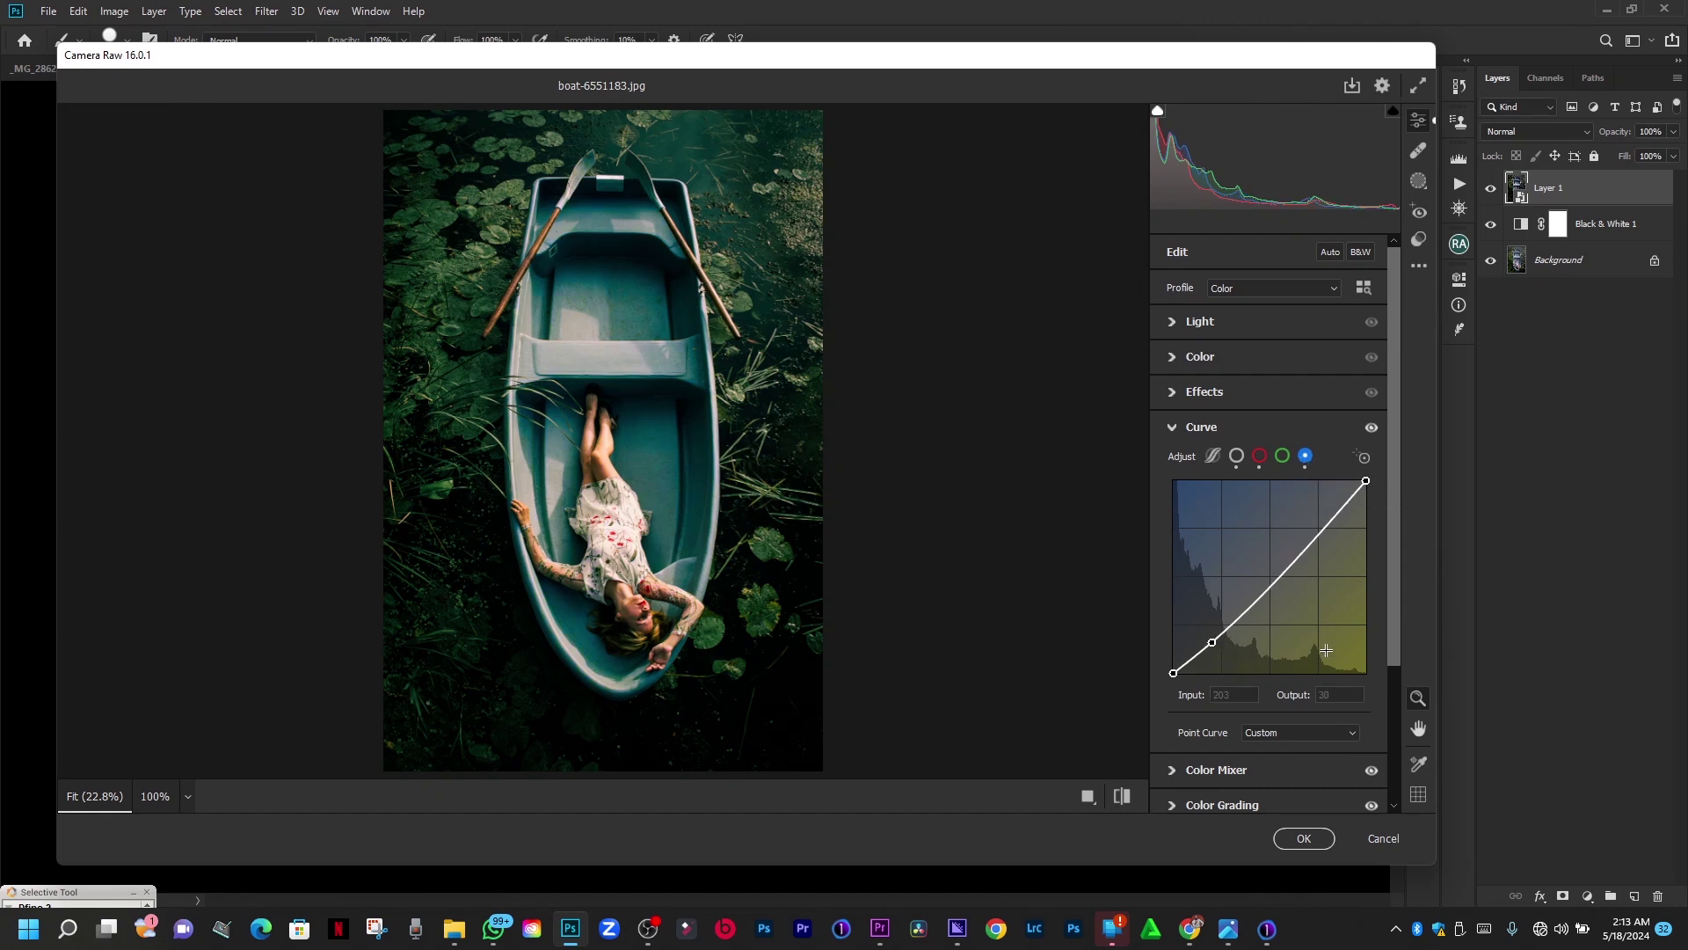
key(Delete)
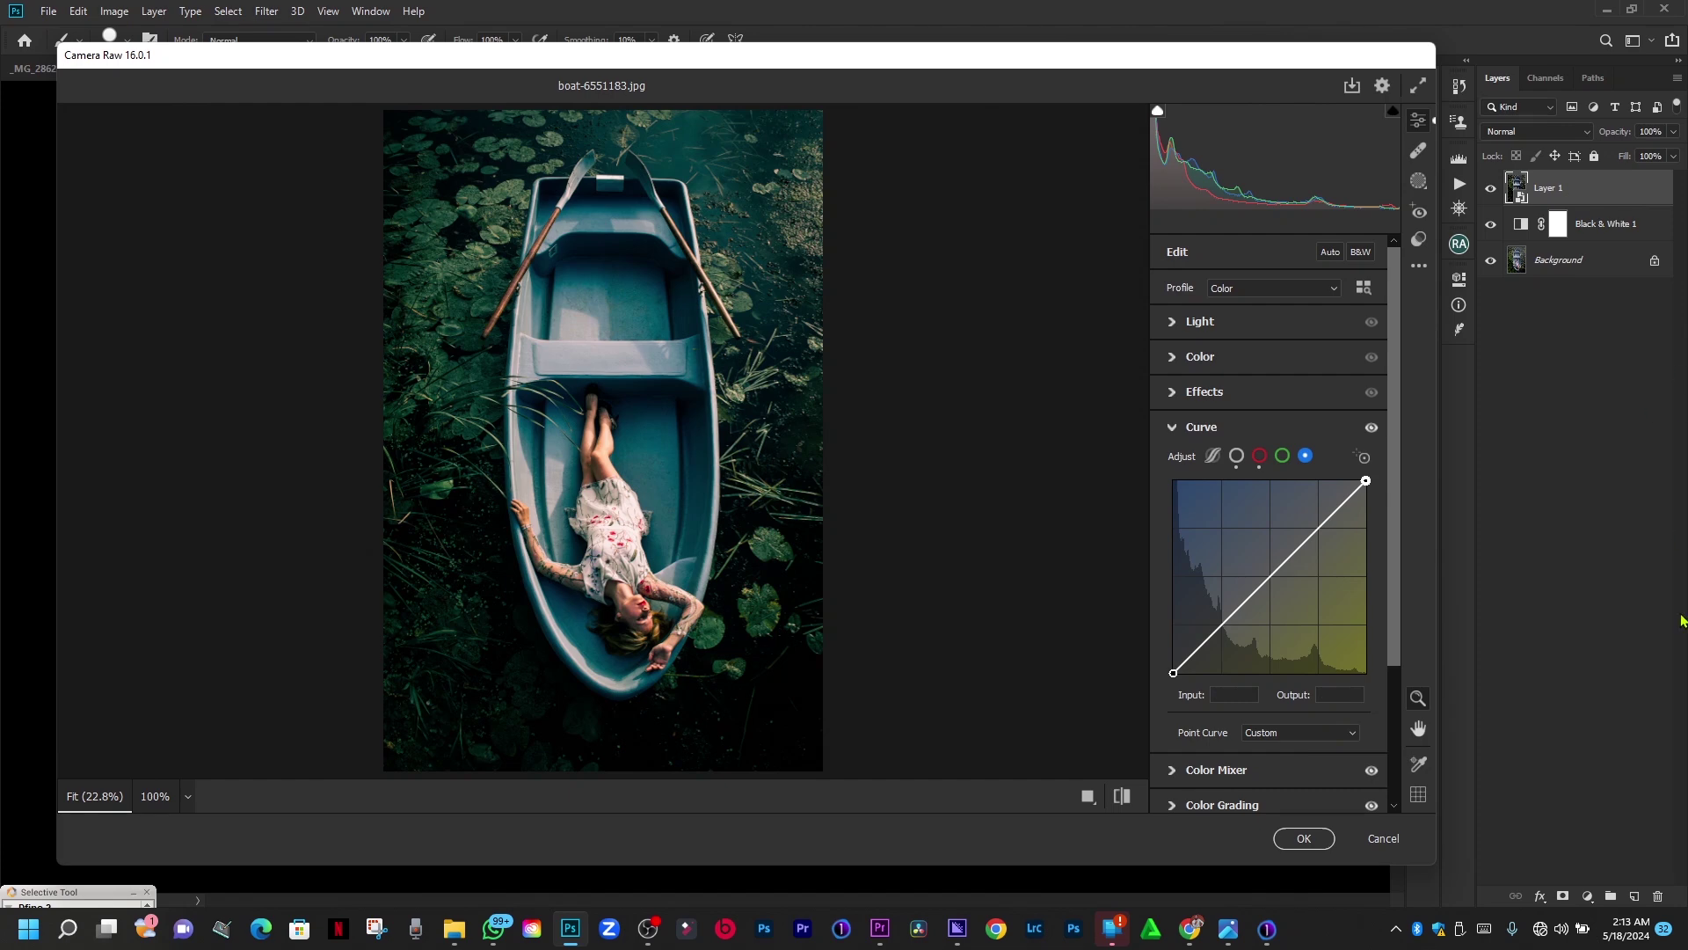
Shape the blue channel curve with points at input 41, output 50 and input 199, output 195, and compare with the original image.
drag(1201, 634, 1203, 641)
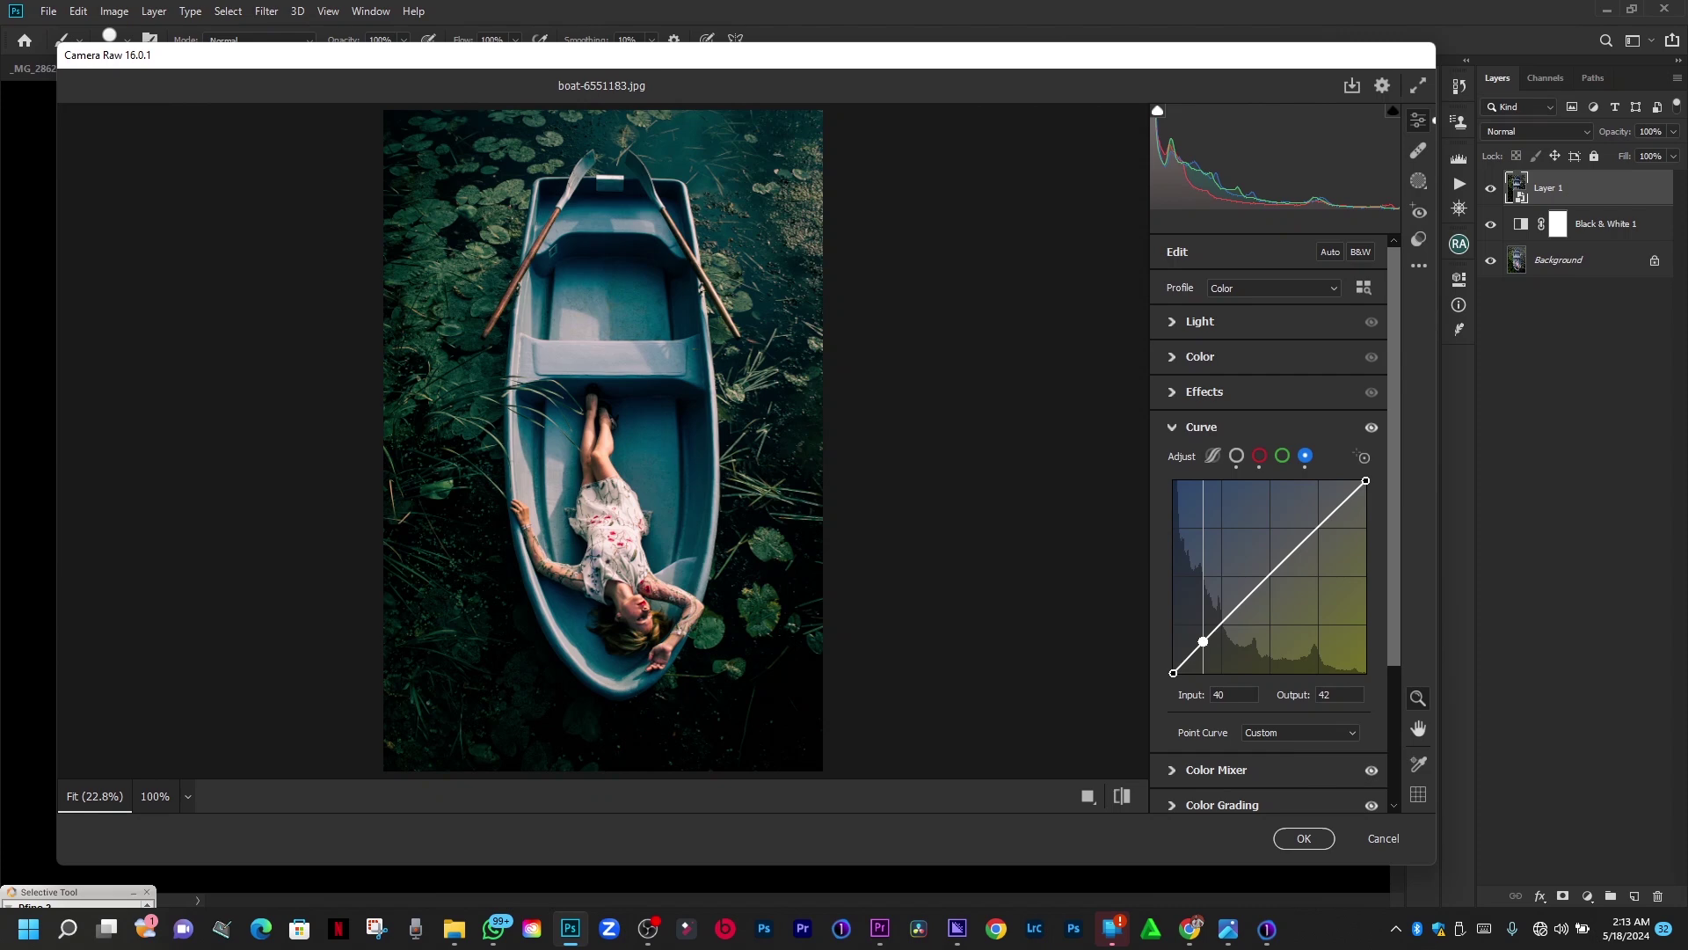
drag(1203, 641, 1204, 635)
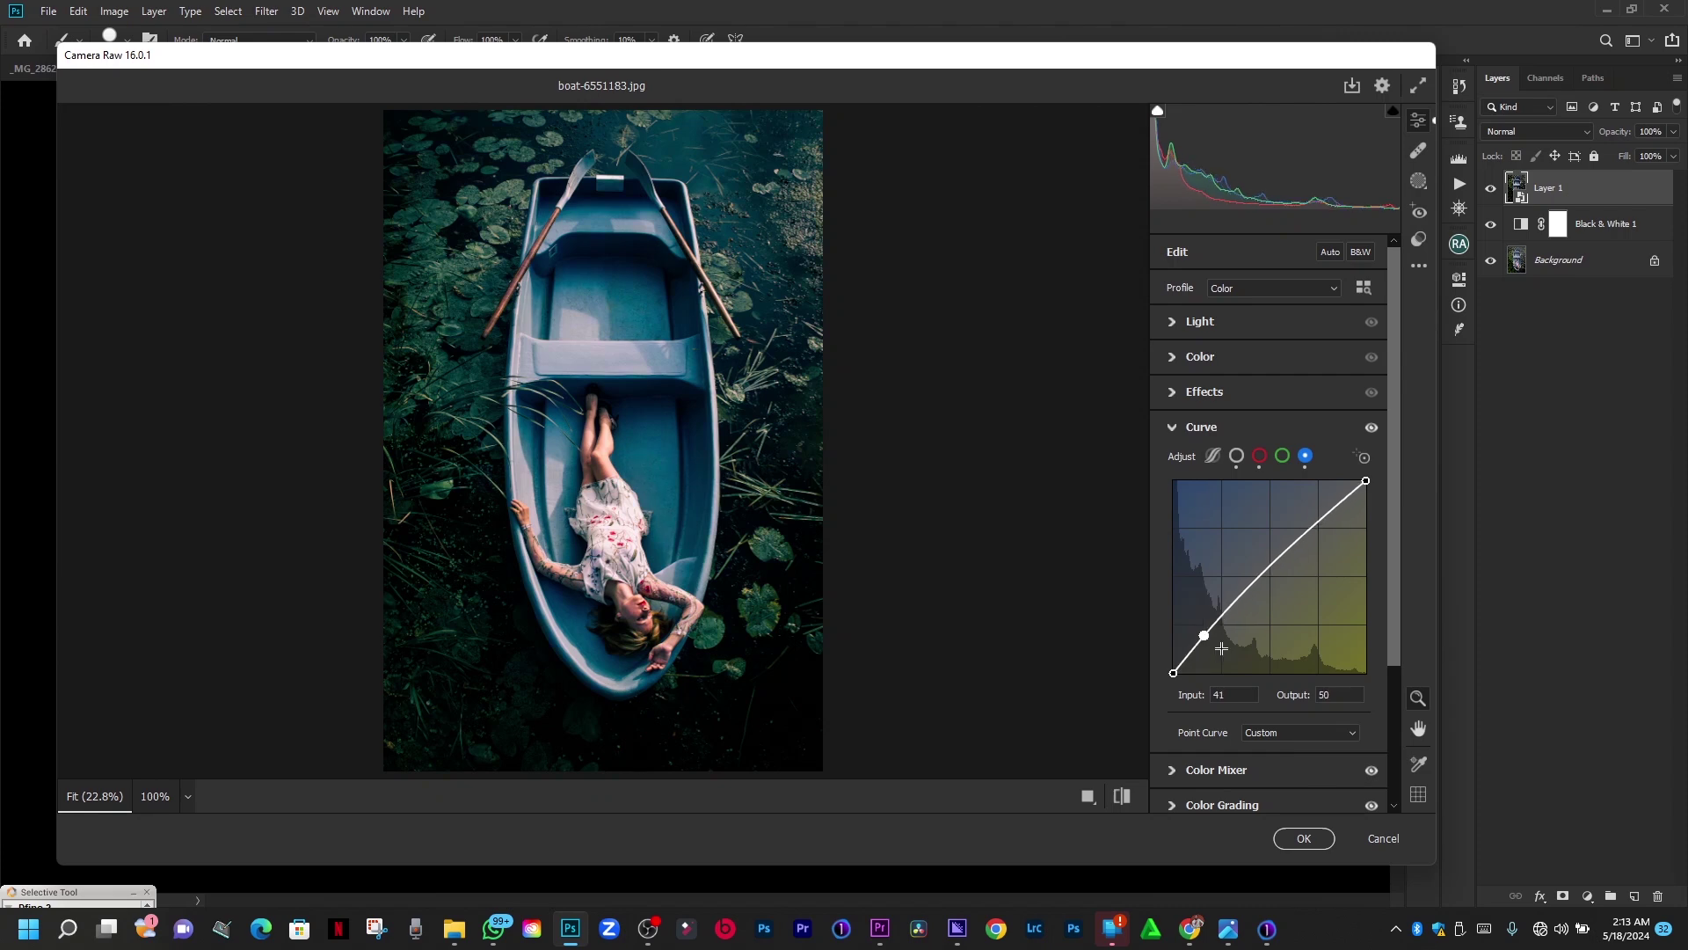
click(1324, 521)
drag(1323, 521, 1324, 526)
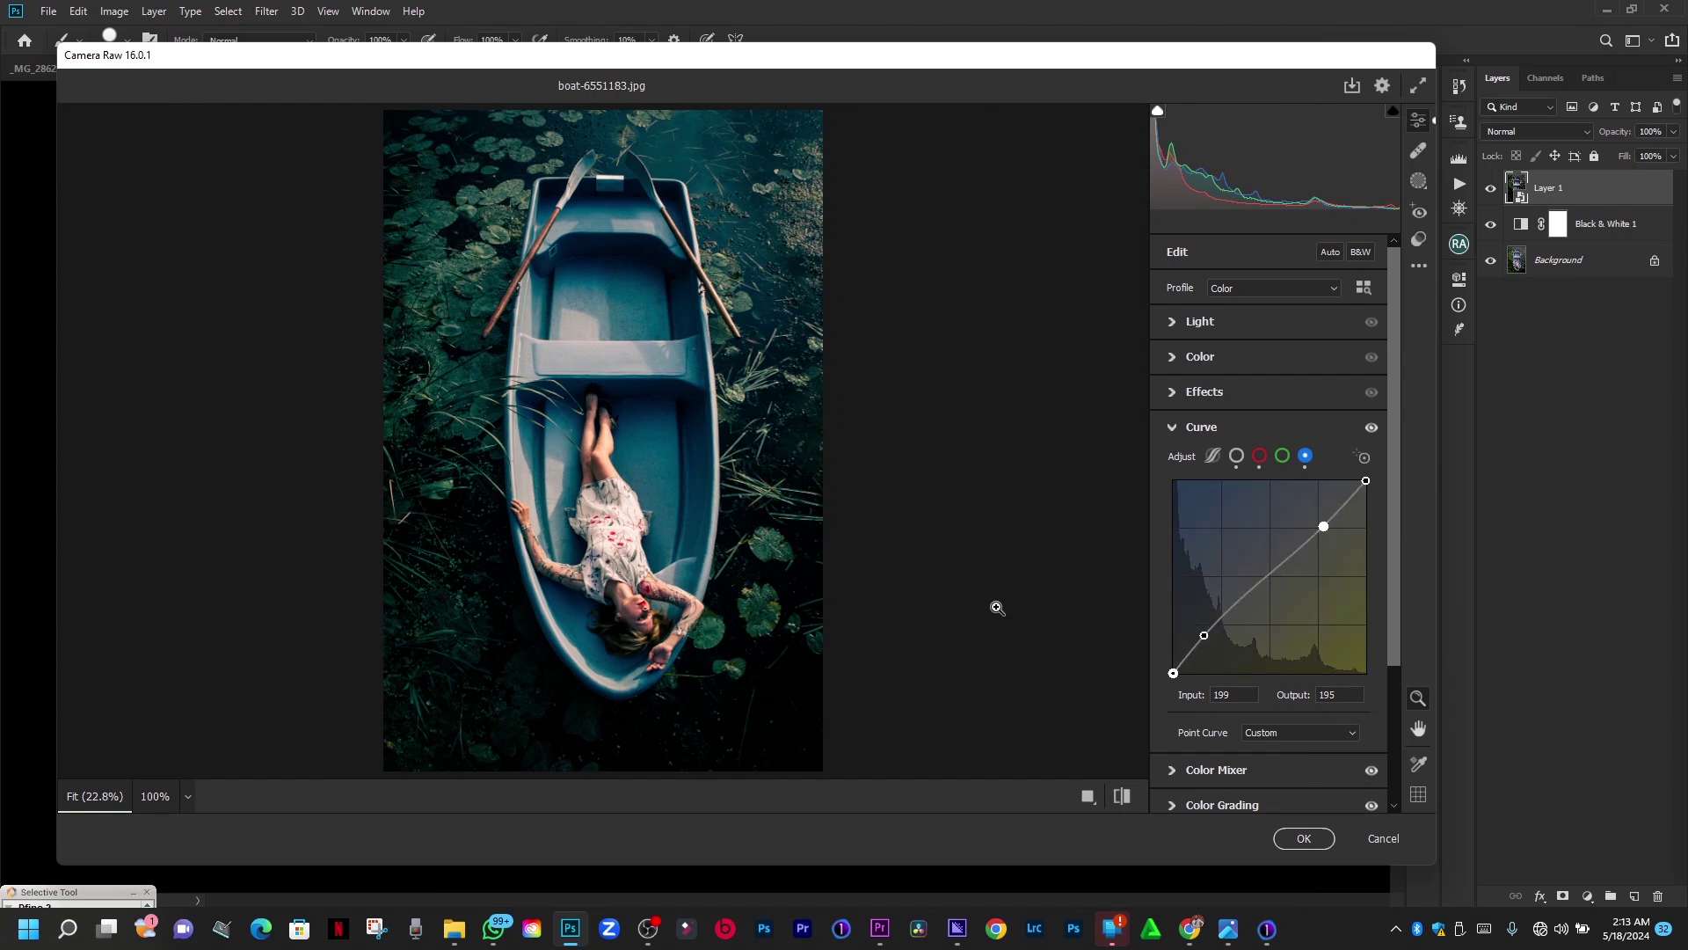
key(ctrl+z)
key(ctrl+shift+z)
key(ctrl+z)
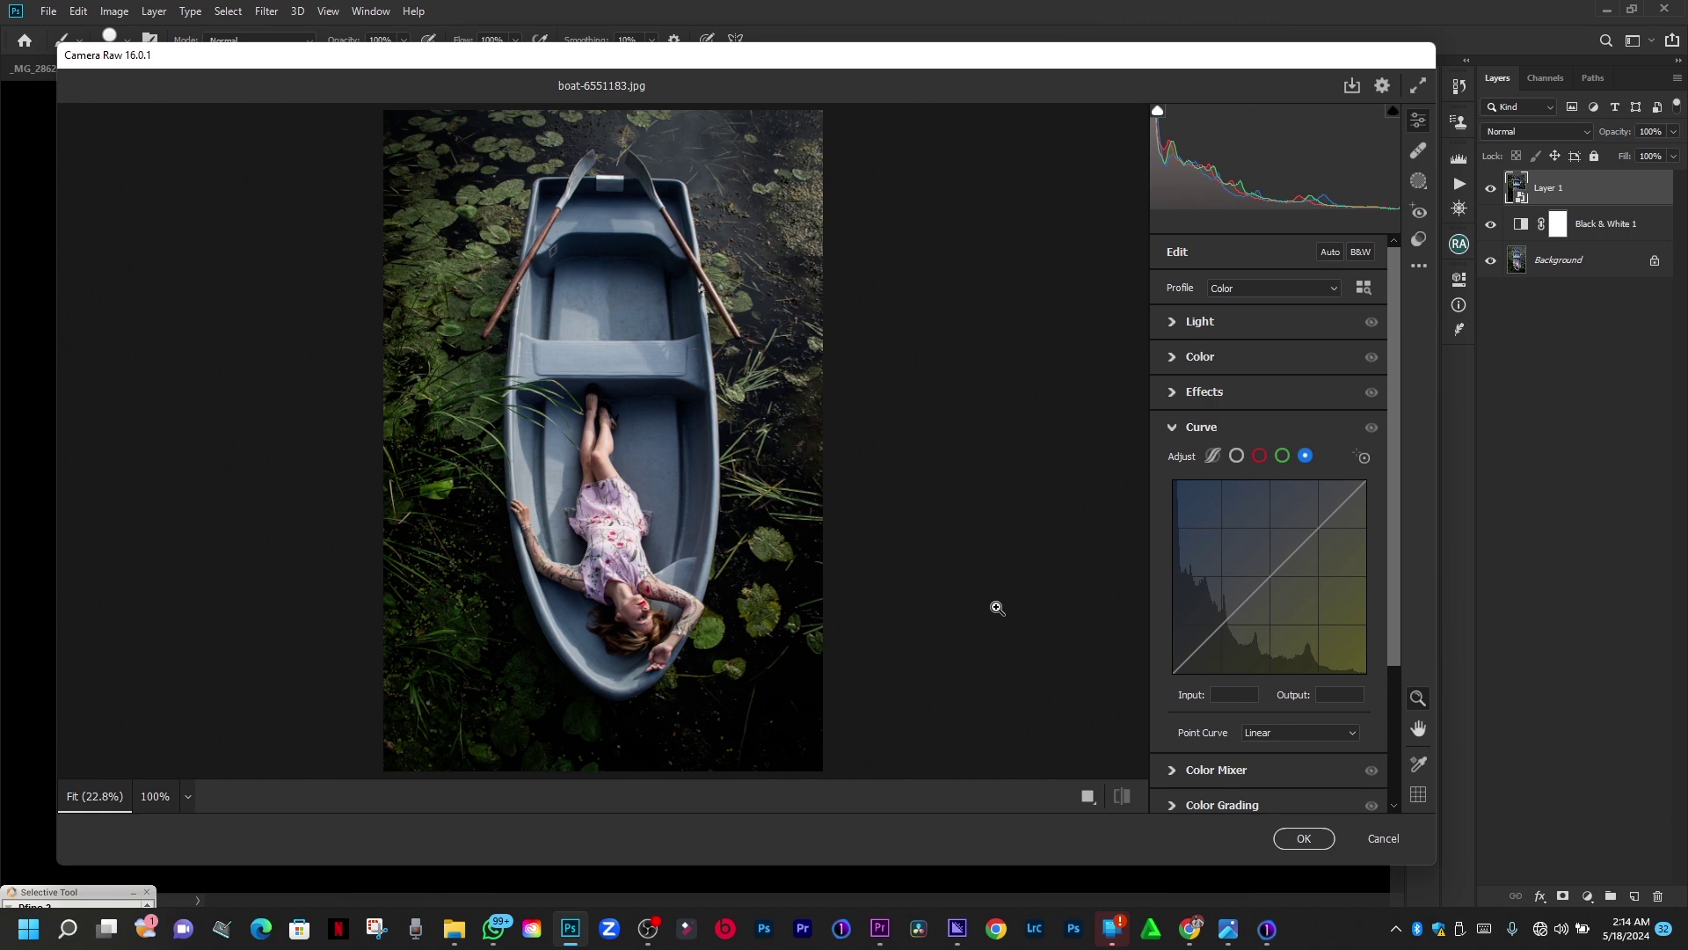
key(ctrl+shift+z)
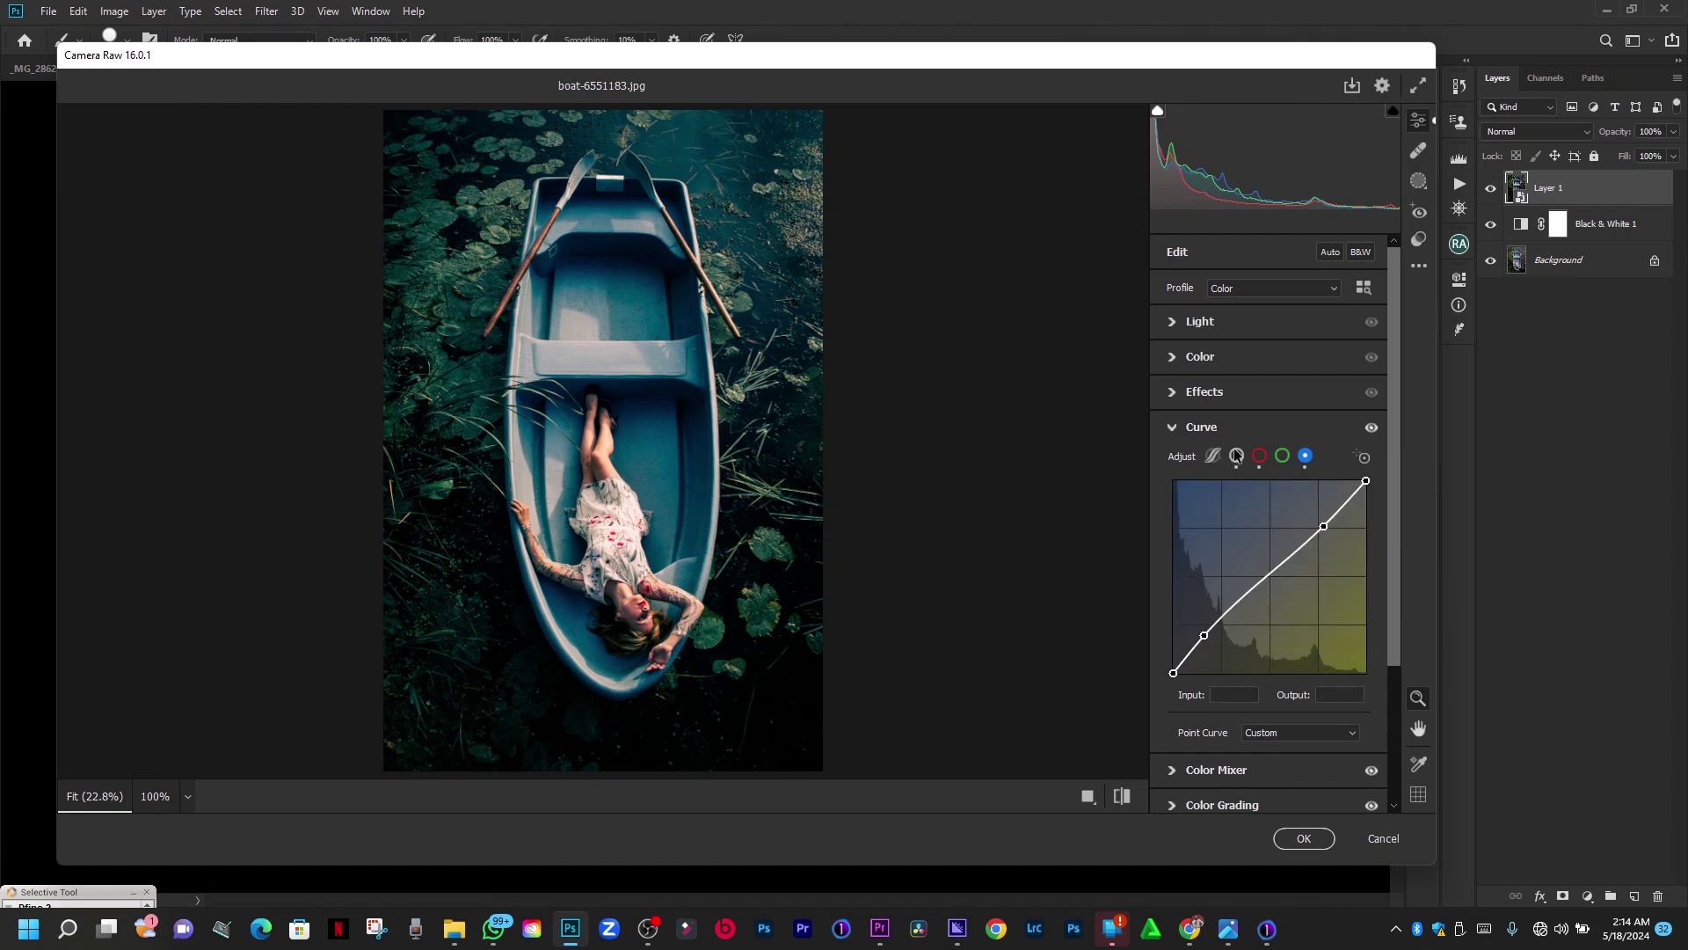
Raise the black point of the composite RGB curve to output 10 and compare the image before and after the grade.
click(1237, 454)
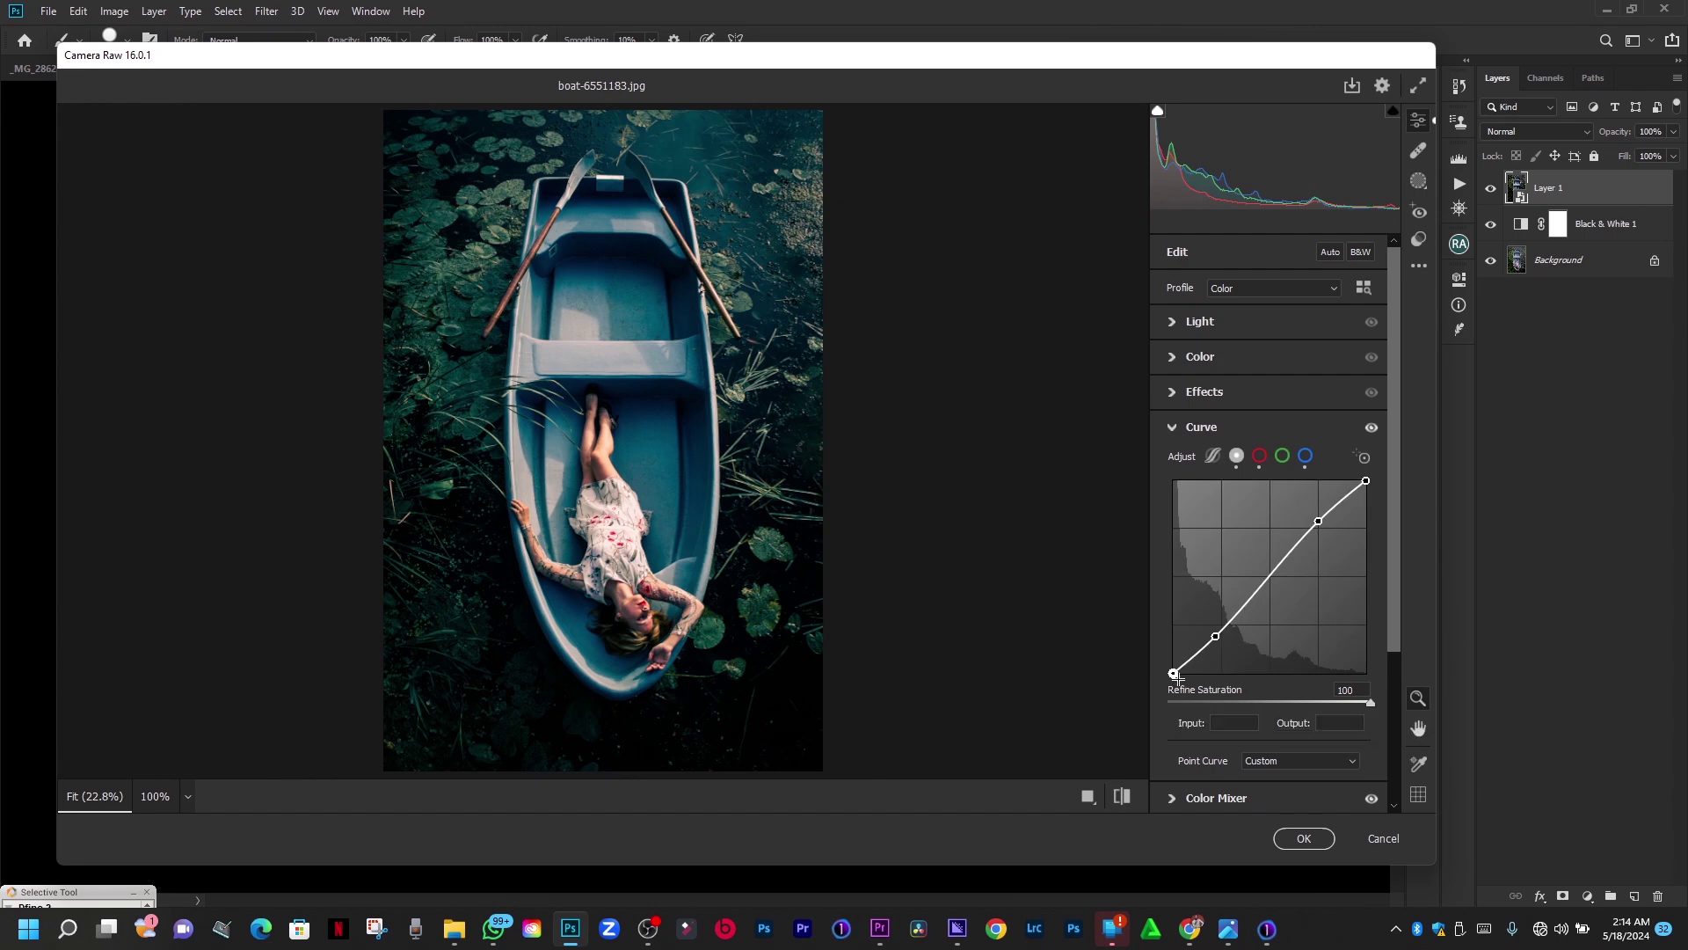
drag(1173, 672, 1173, 663)
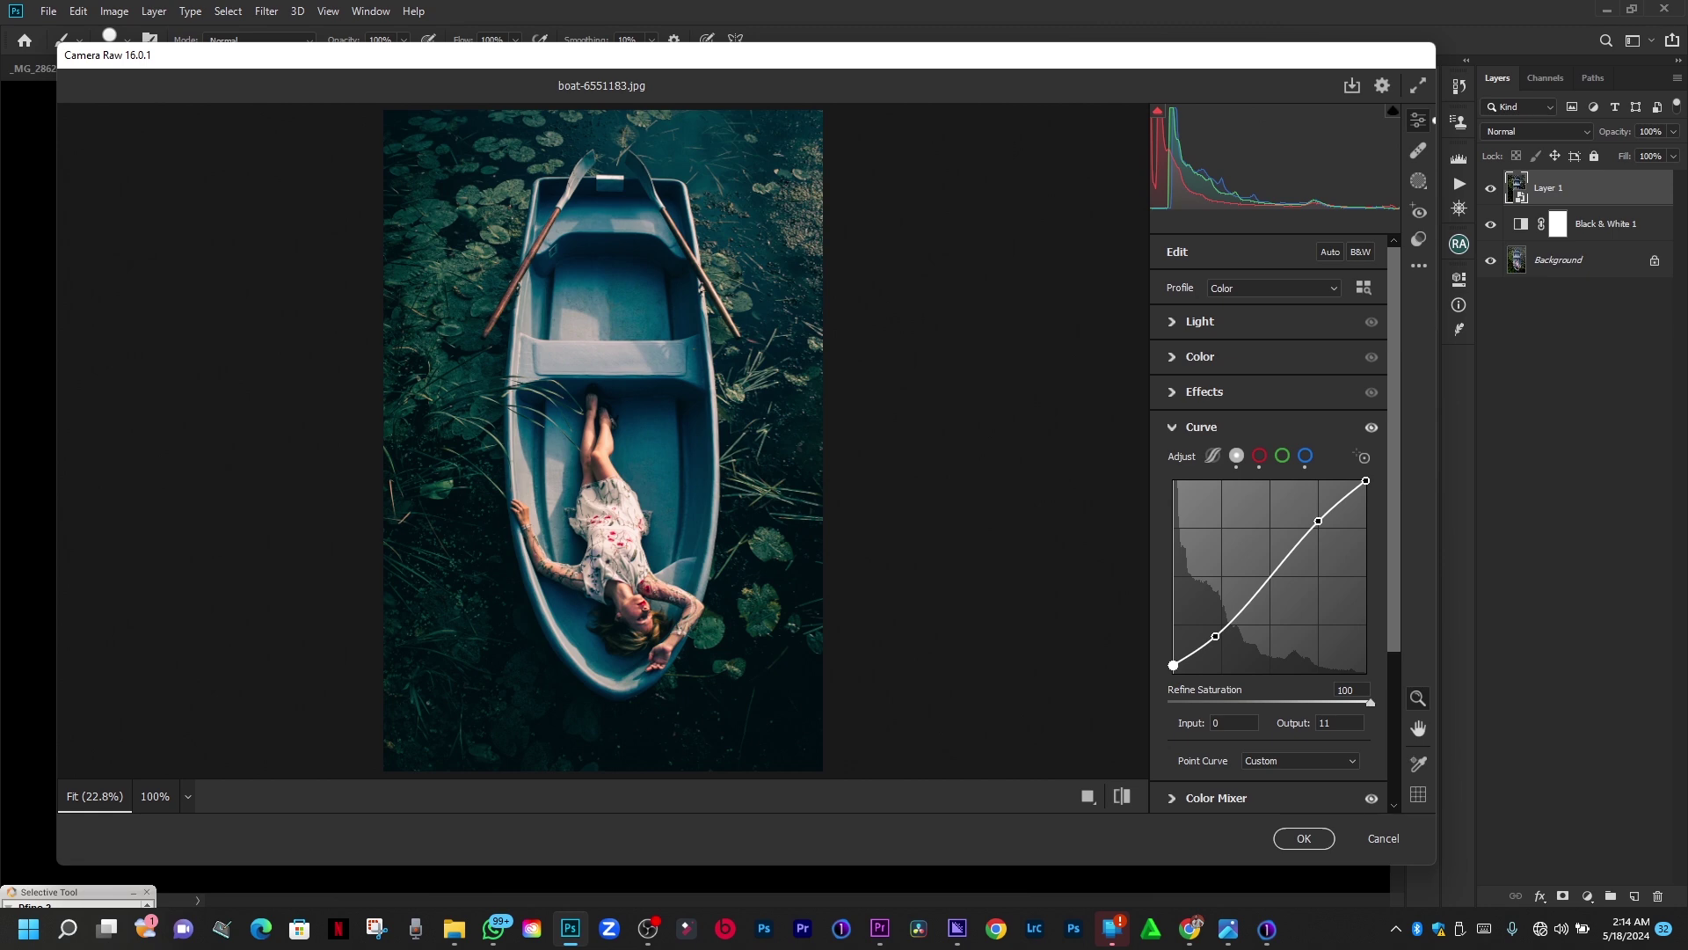
drag(1173, 665, 1173, 664)
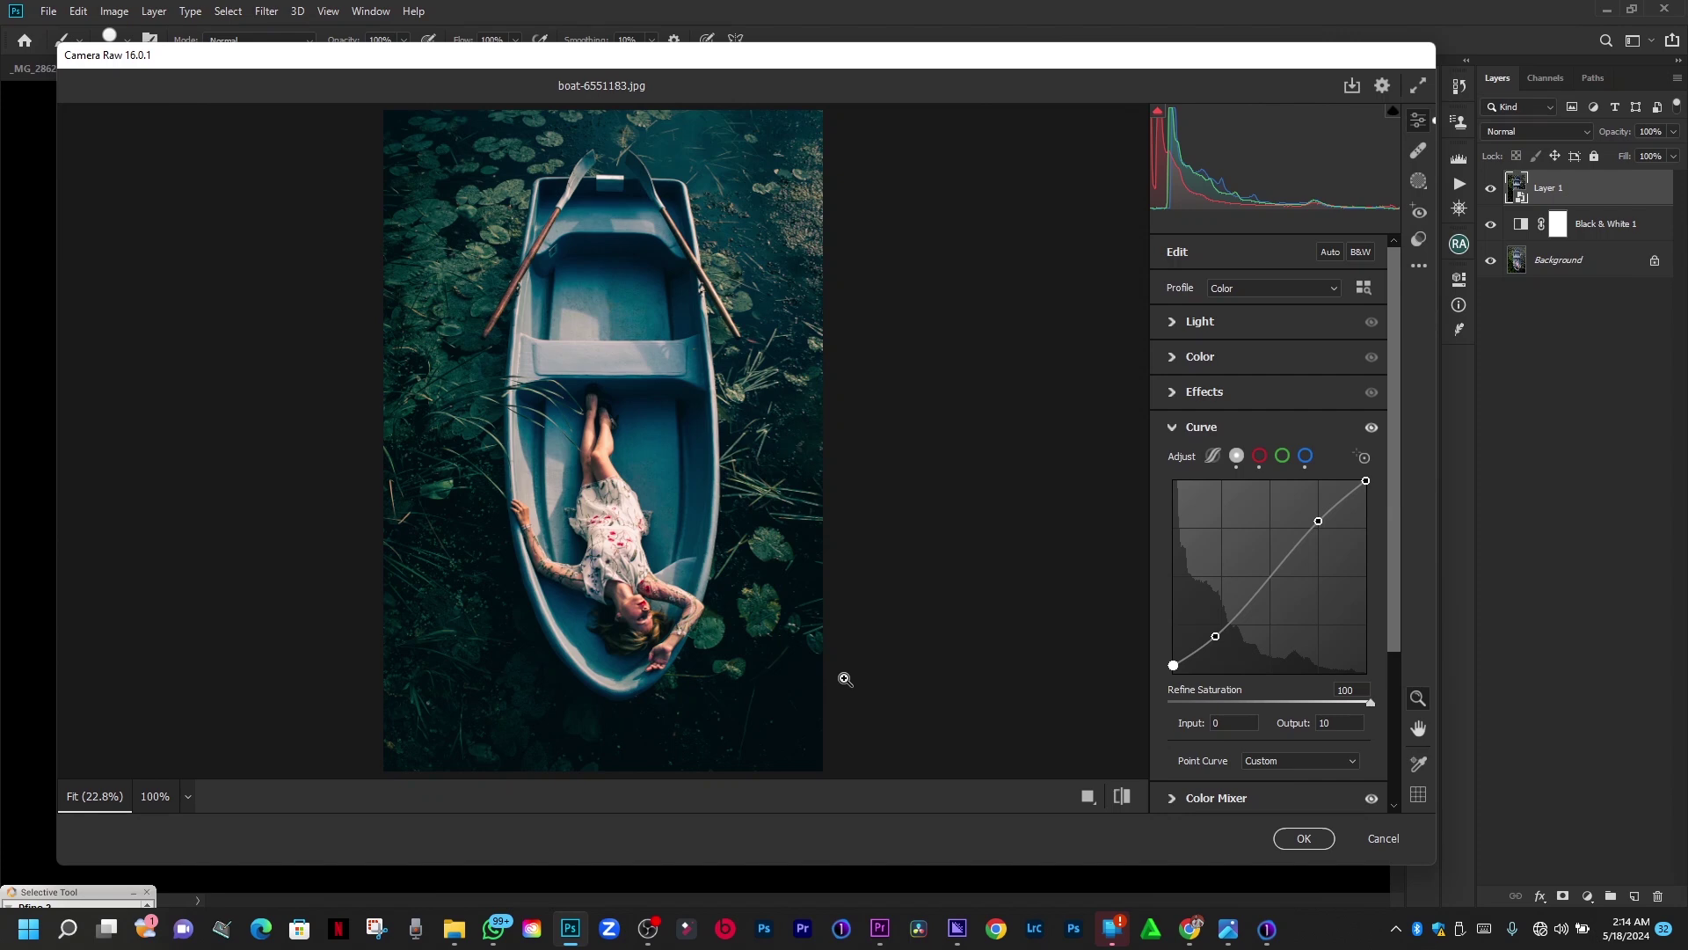
key(backslash)
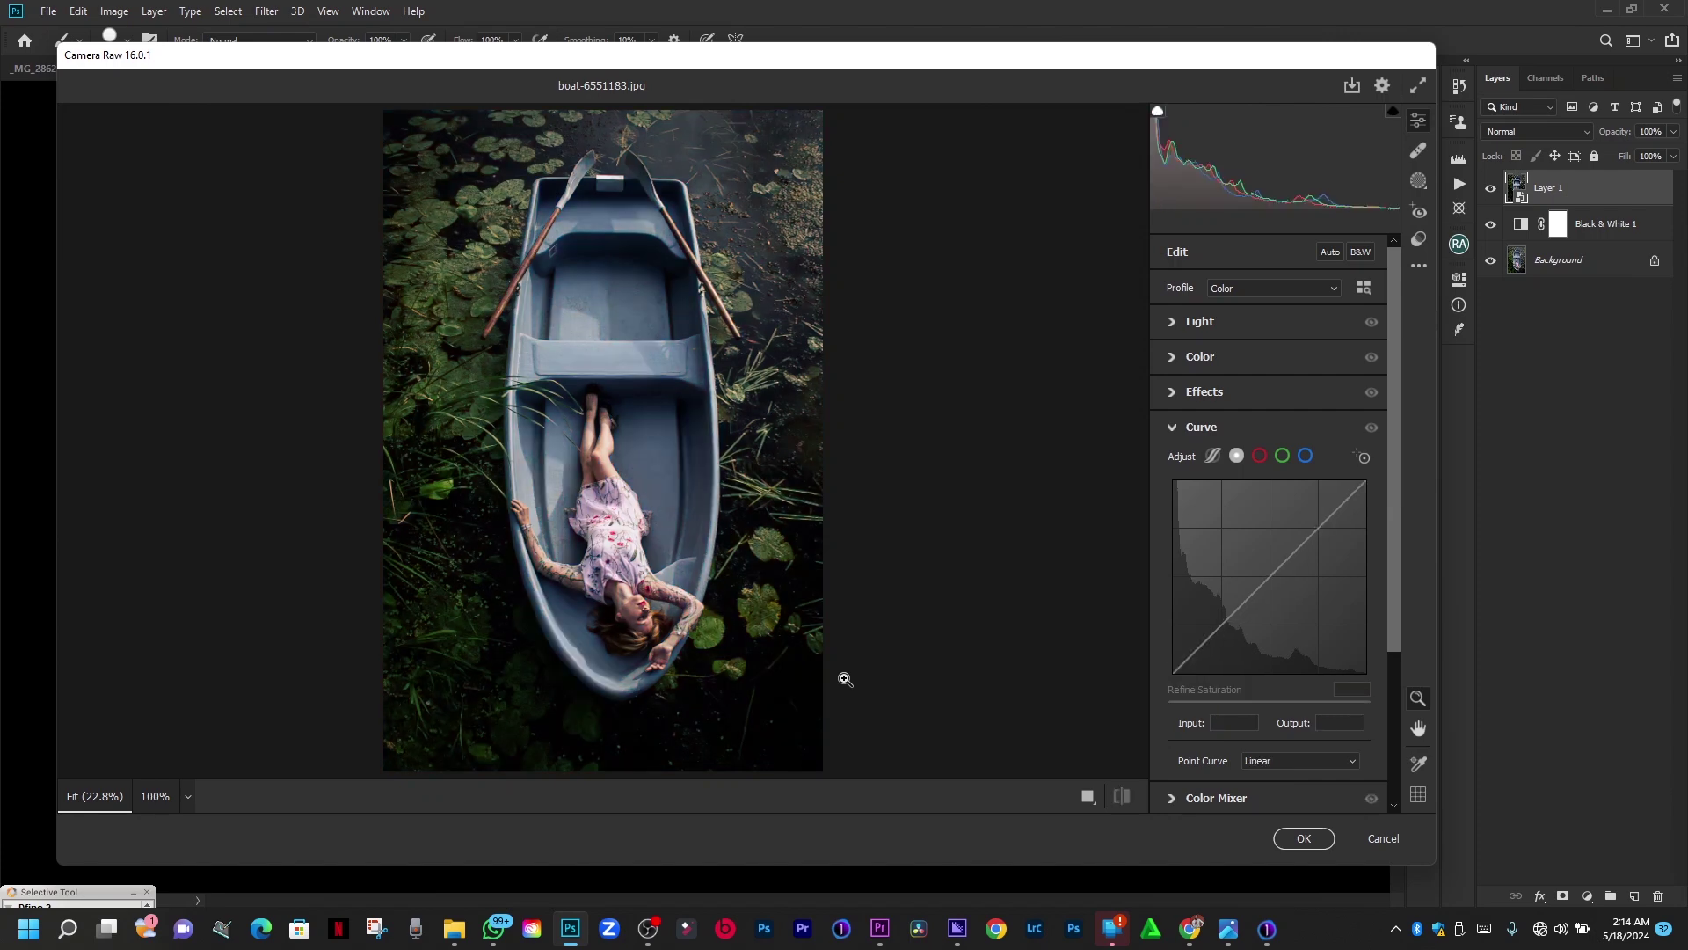
key(backslash)
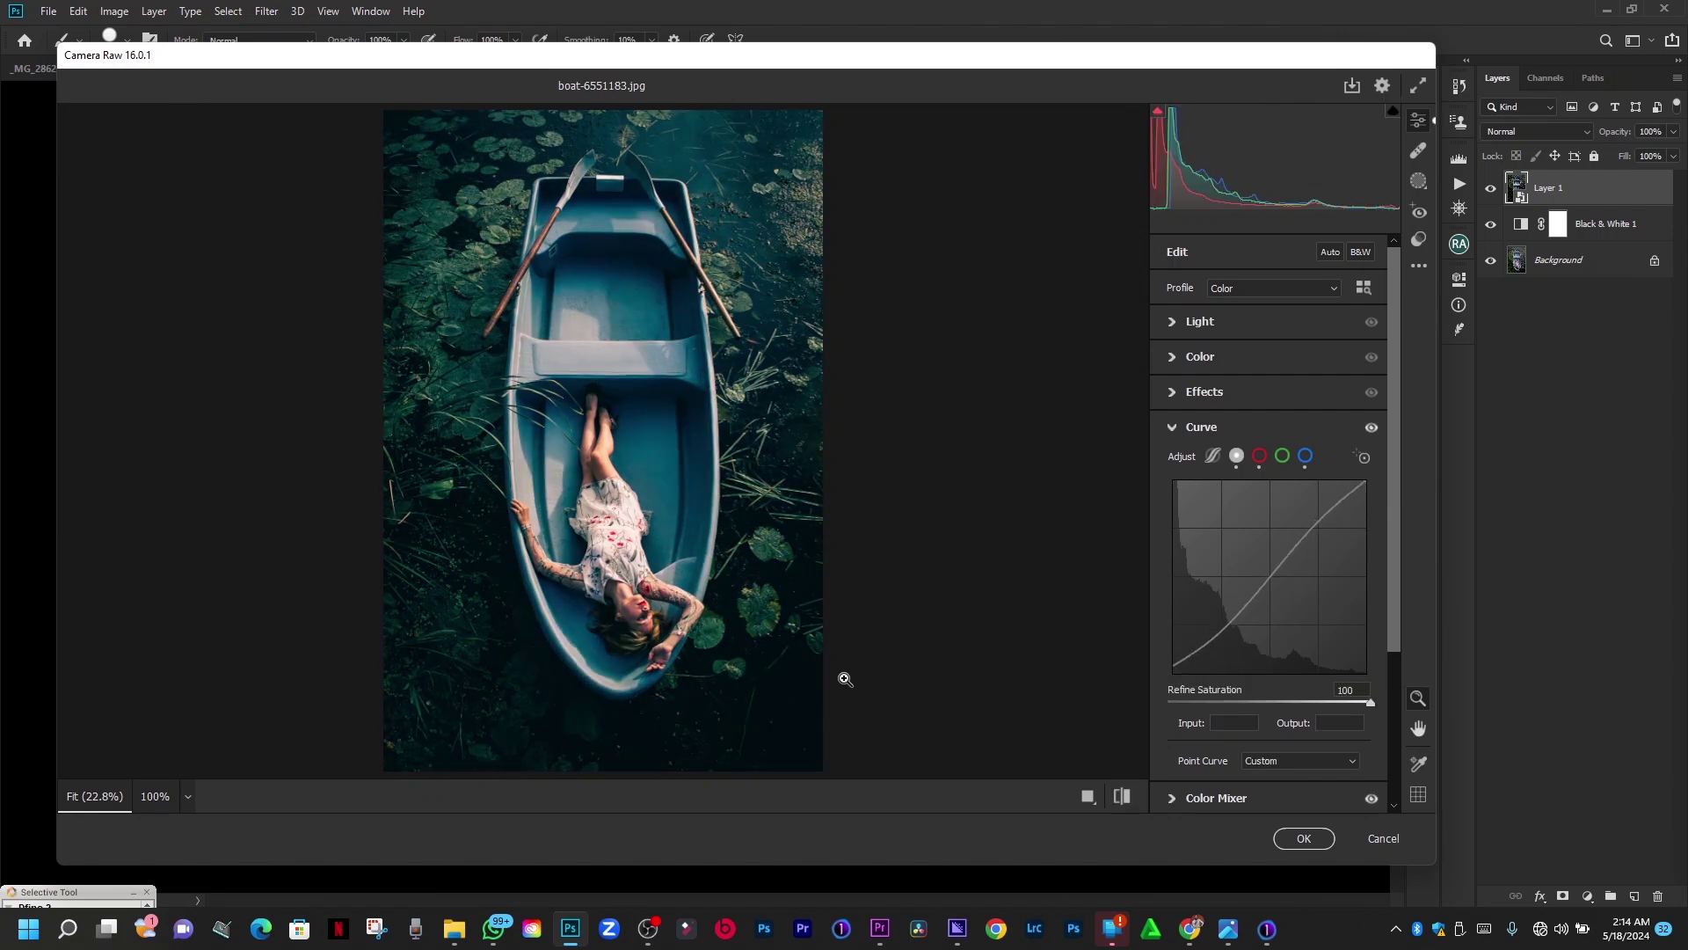
key(backslash)
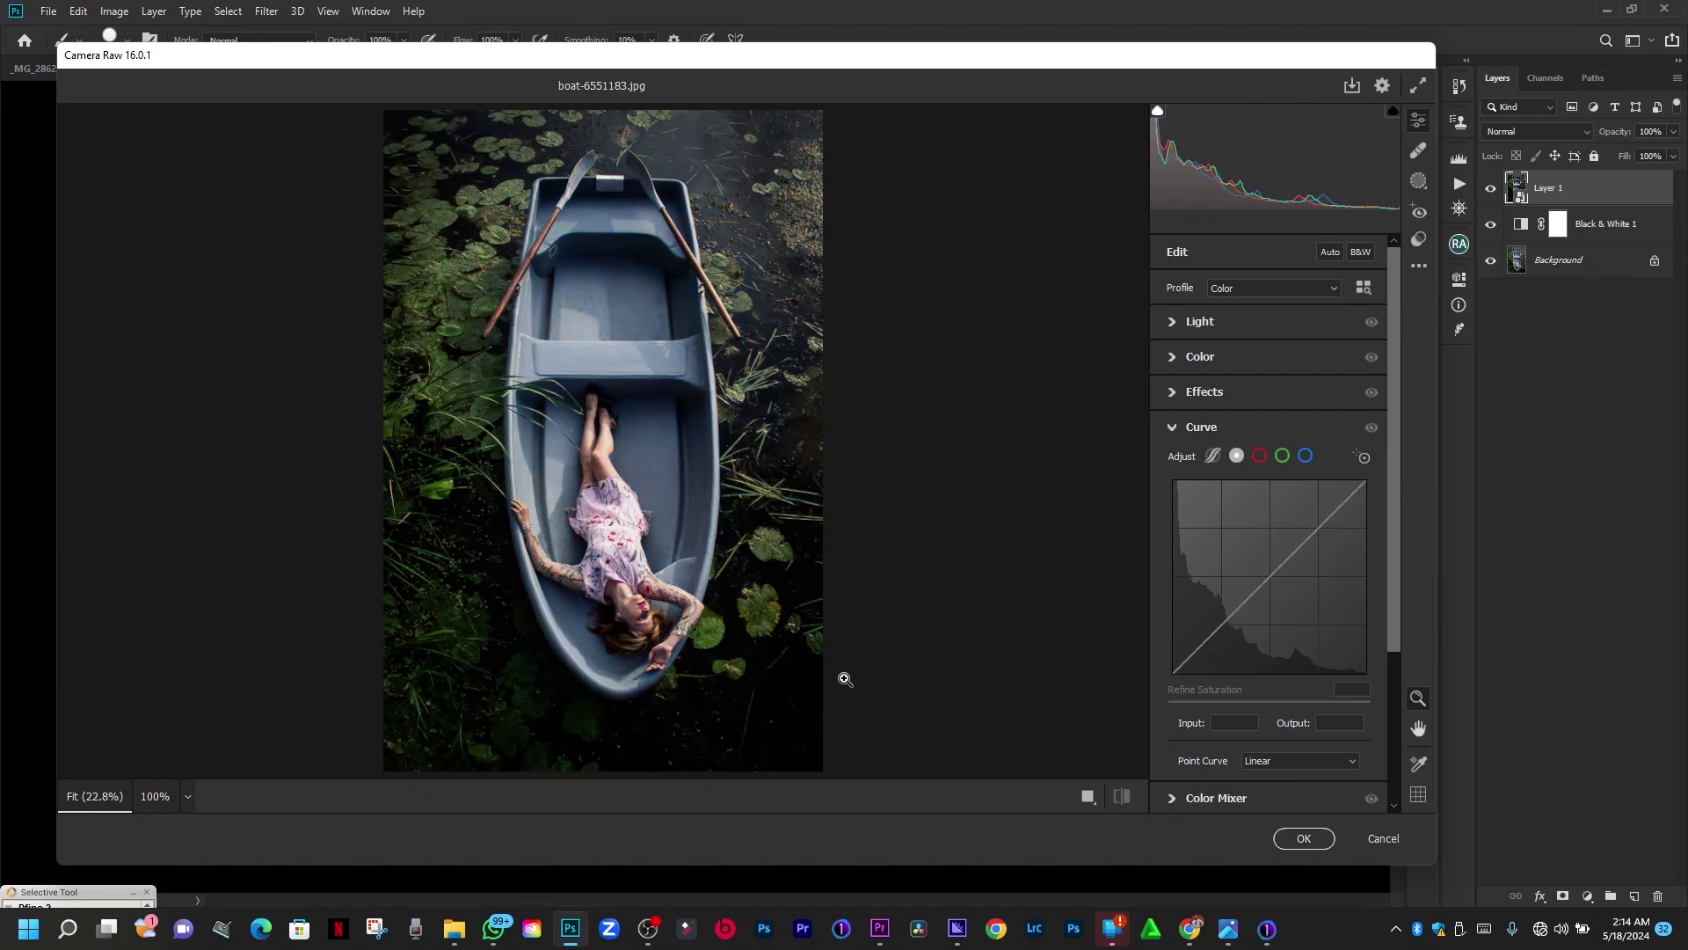
key(backslash)
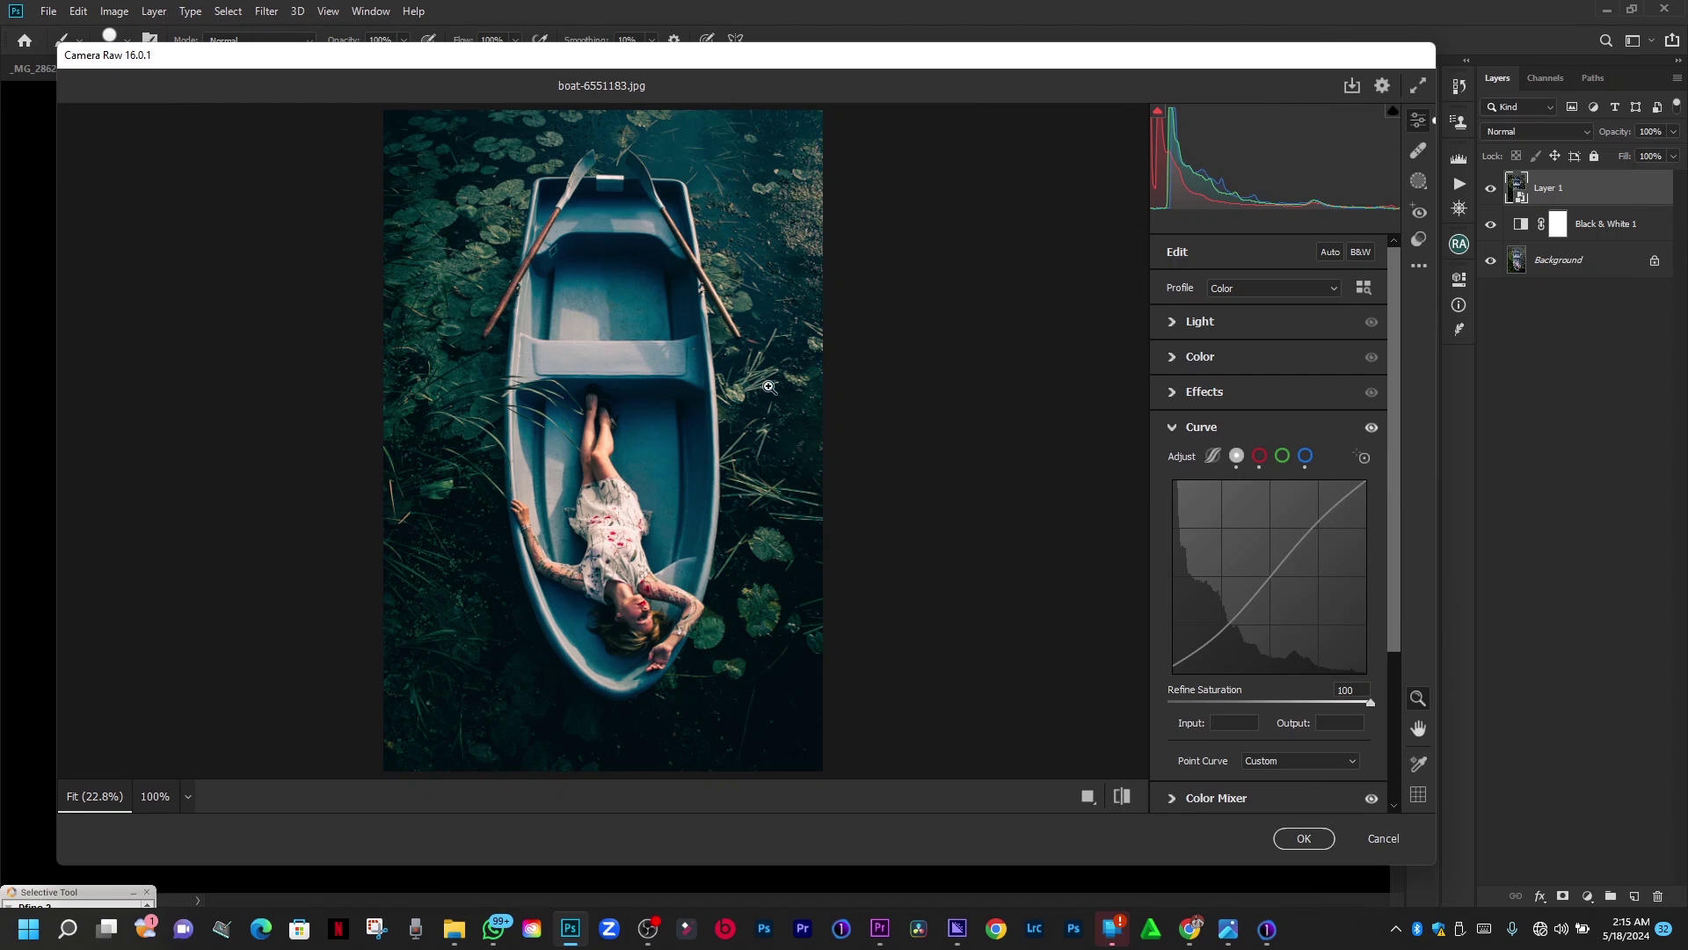
Start saving the current Camera Raw edits as a settings file, leaving Crop and Masking out of the saved subset.
click(1419, 266)
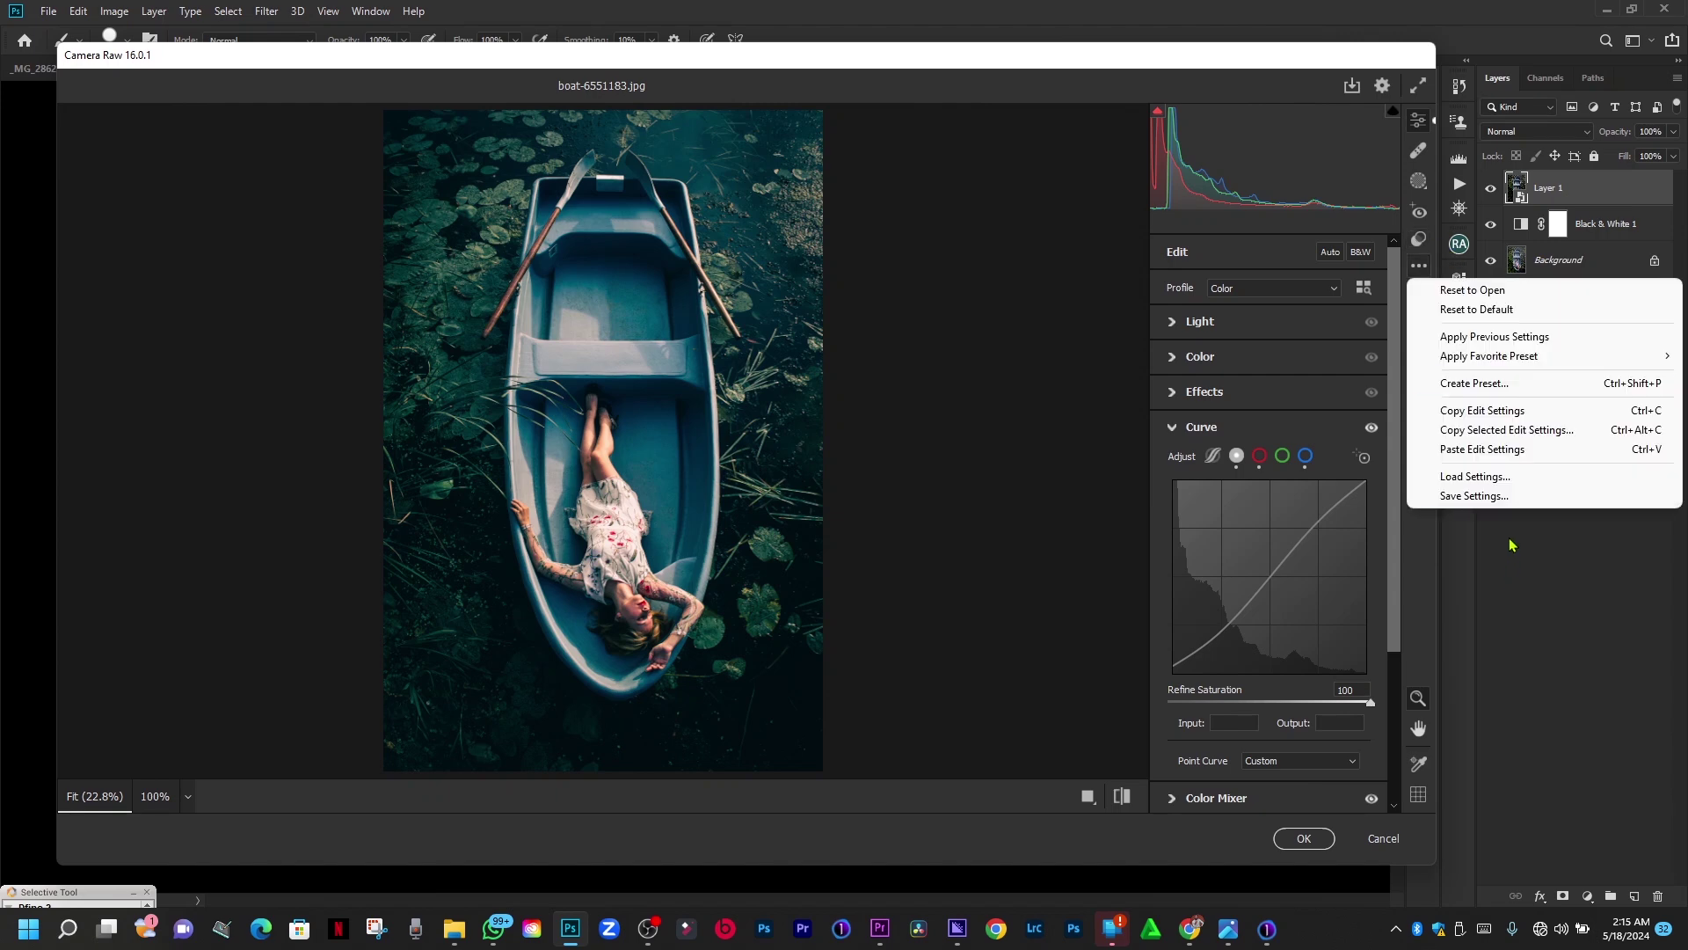
click(1507, 498)
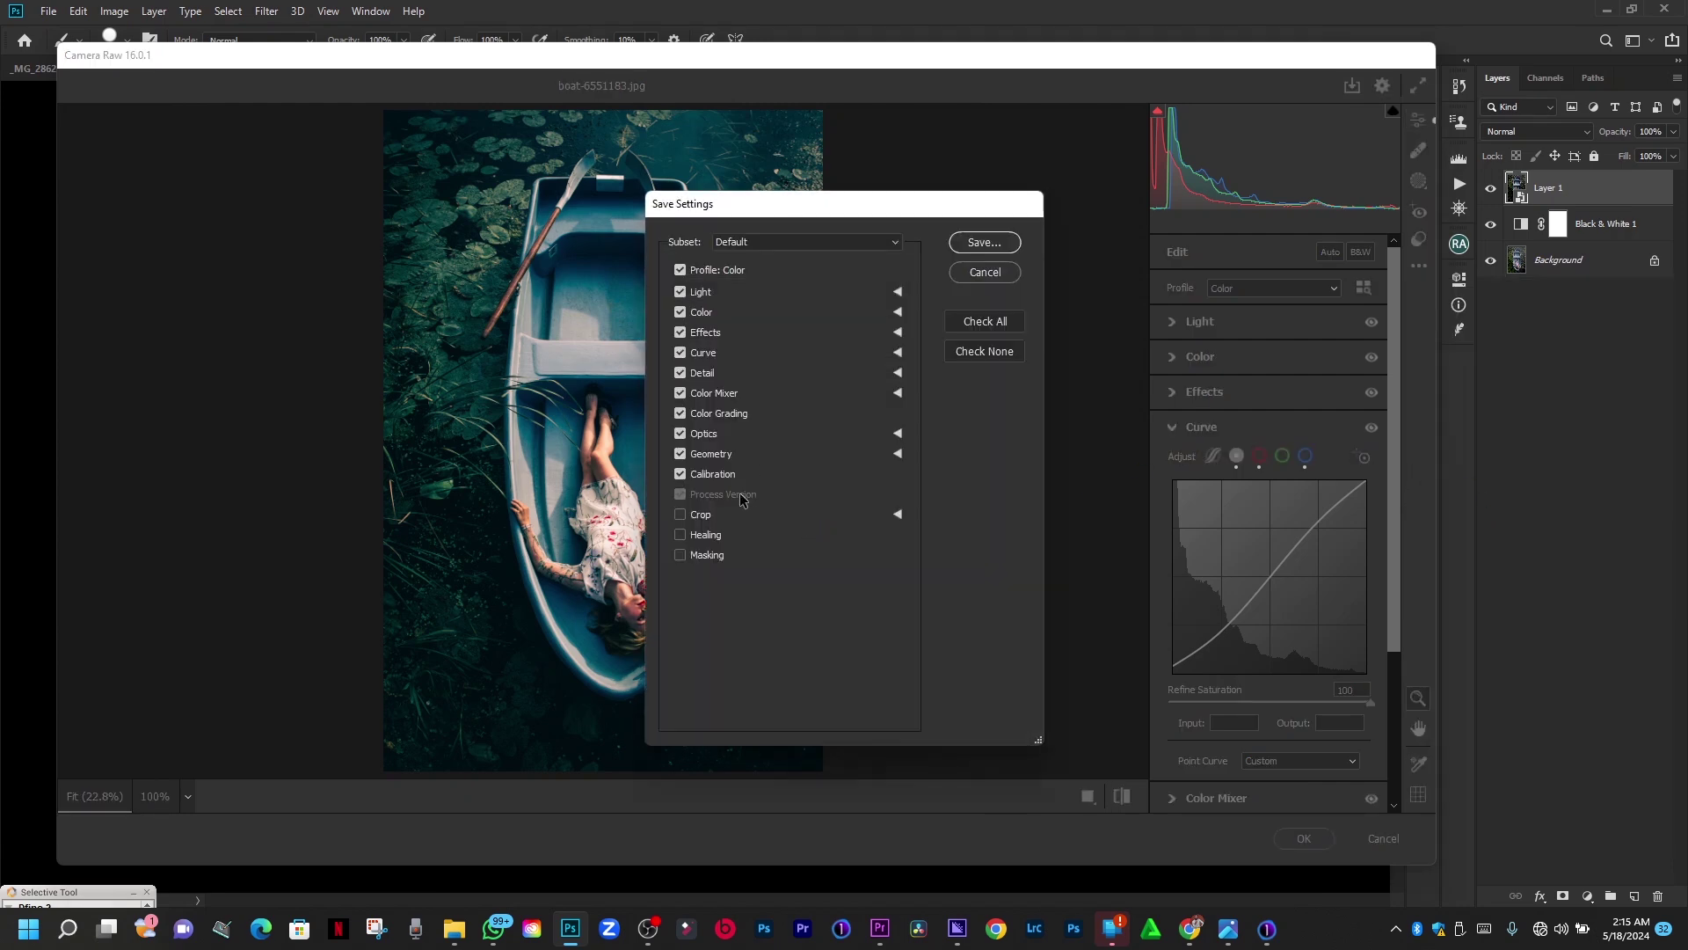
click(707, 555)
click(701, 517)
click(707, 517)
click(701, 557)
click(986, 269)
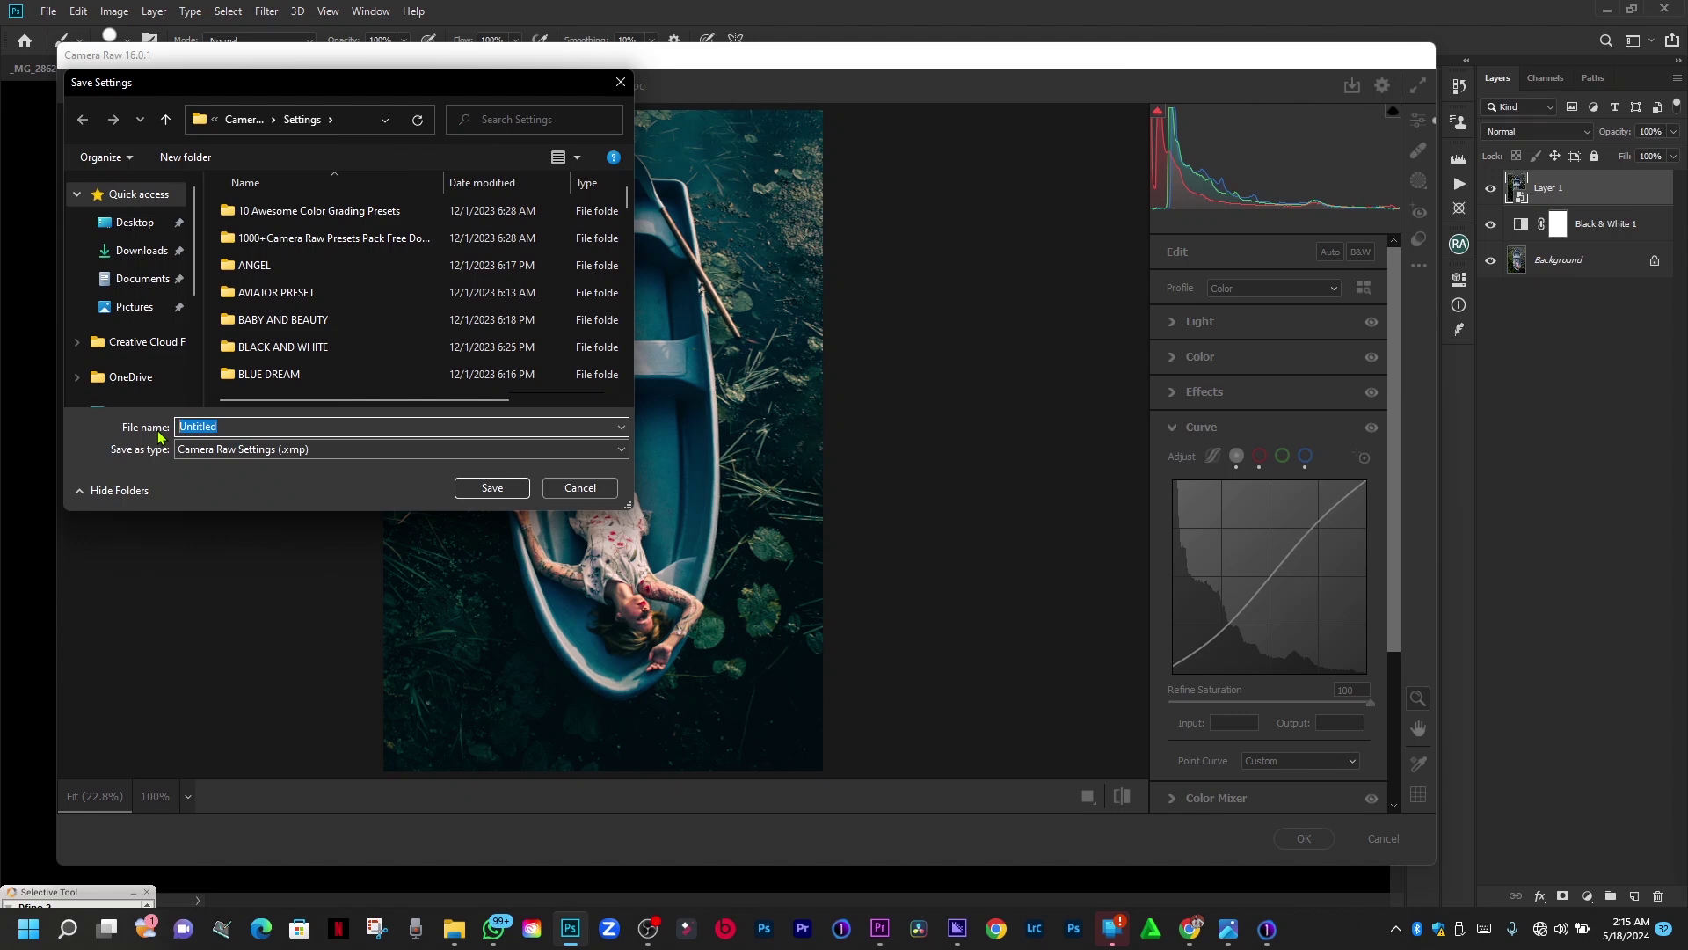
Enter CINEMATIC COLOURS as the name of the Camera Raw settings file.
key(Caps_Lock)
text(CIN)
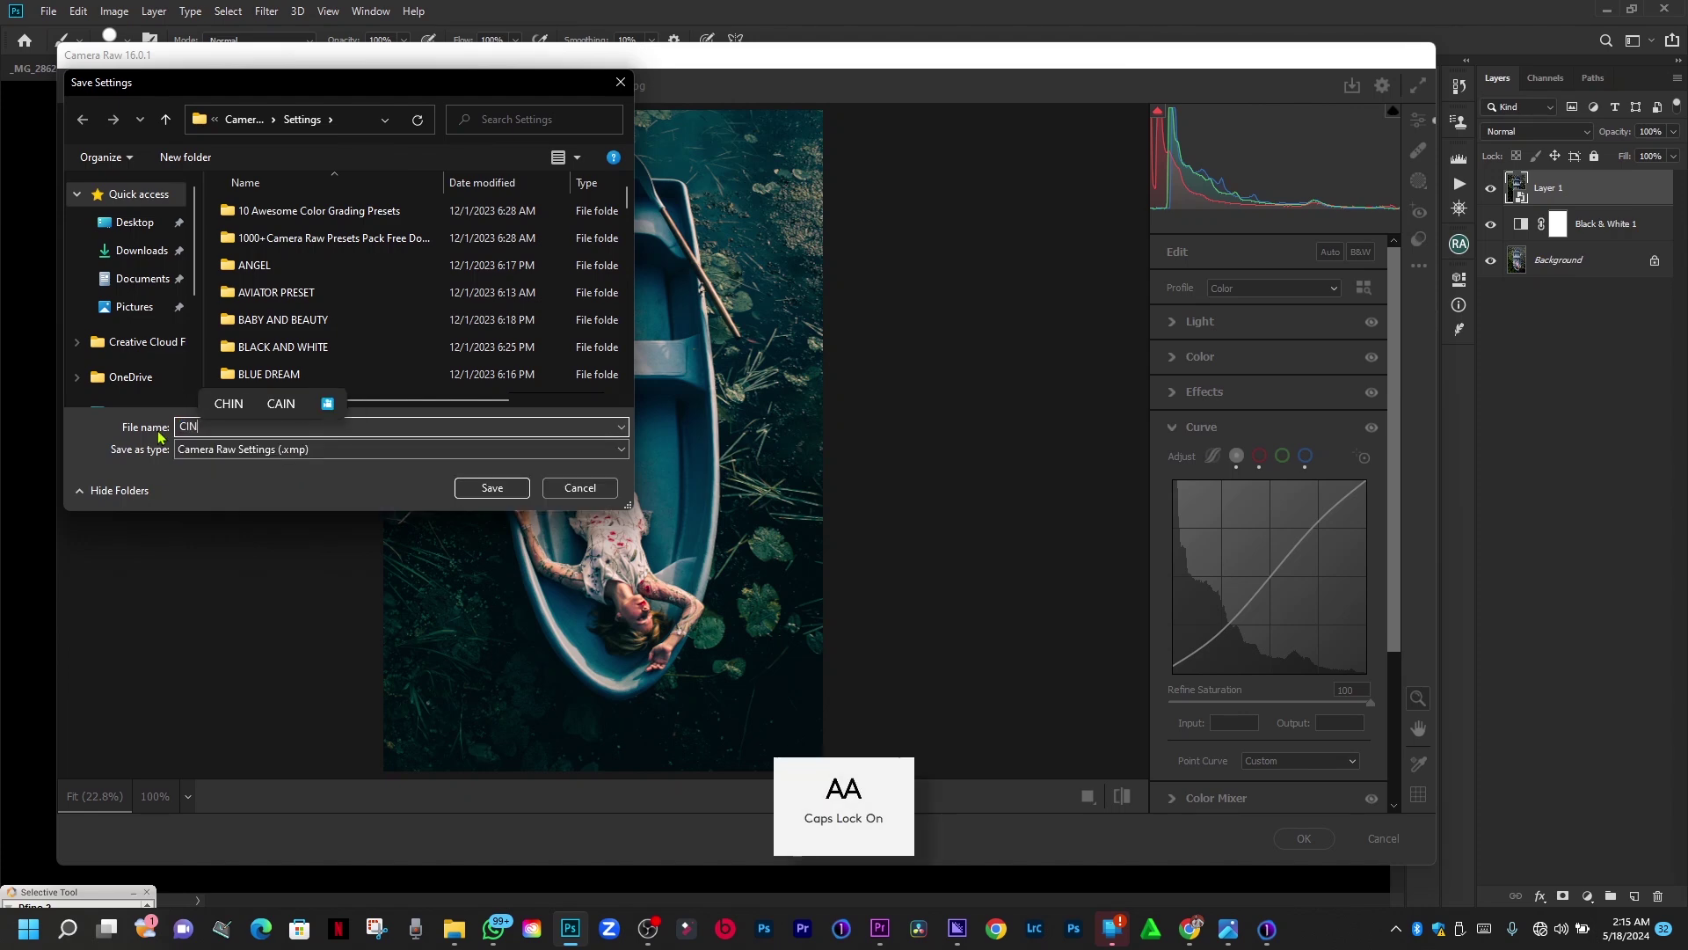
text(EN)
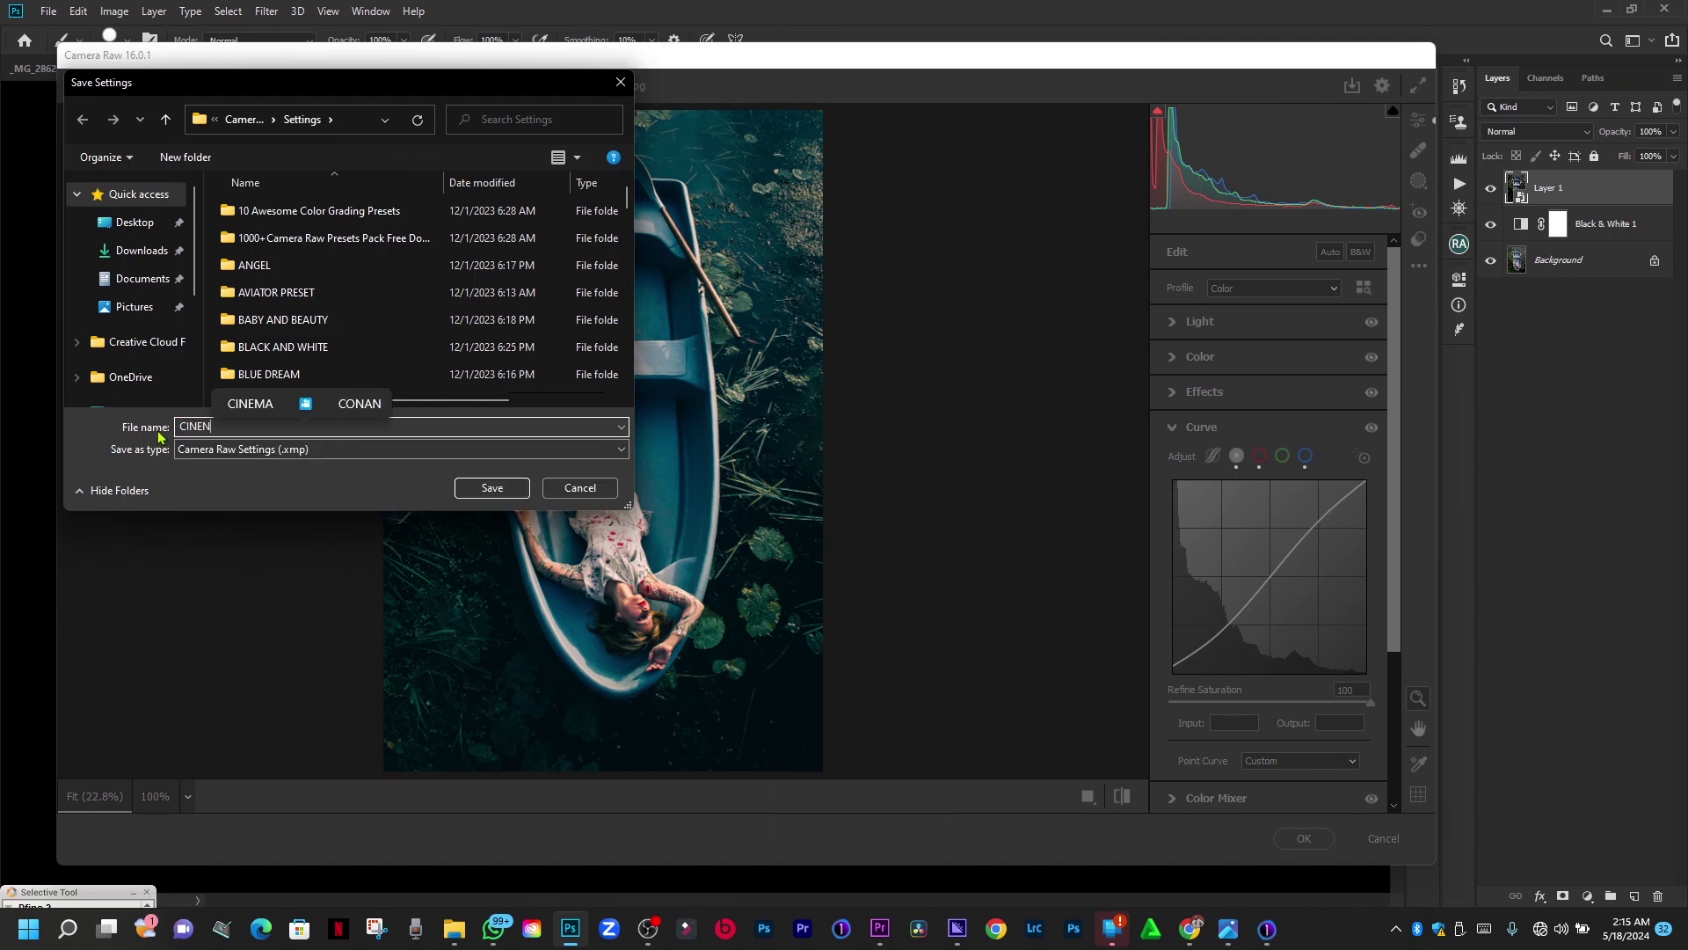
key(BackSpace)
text(MATIC)
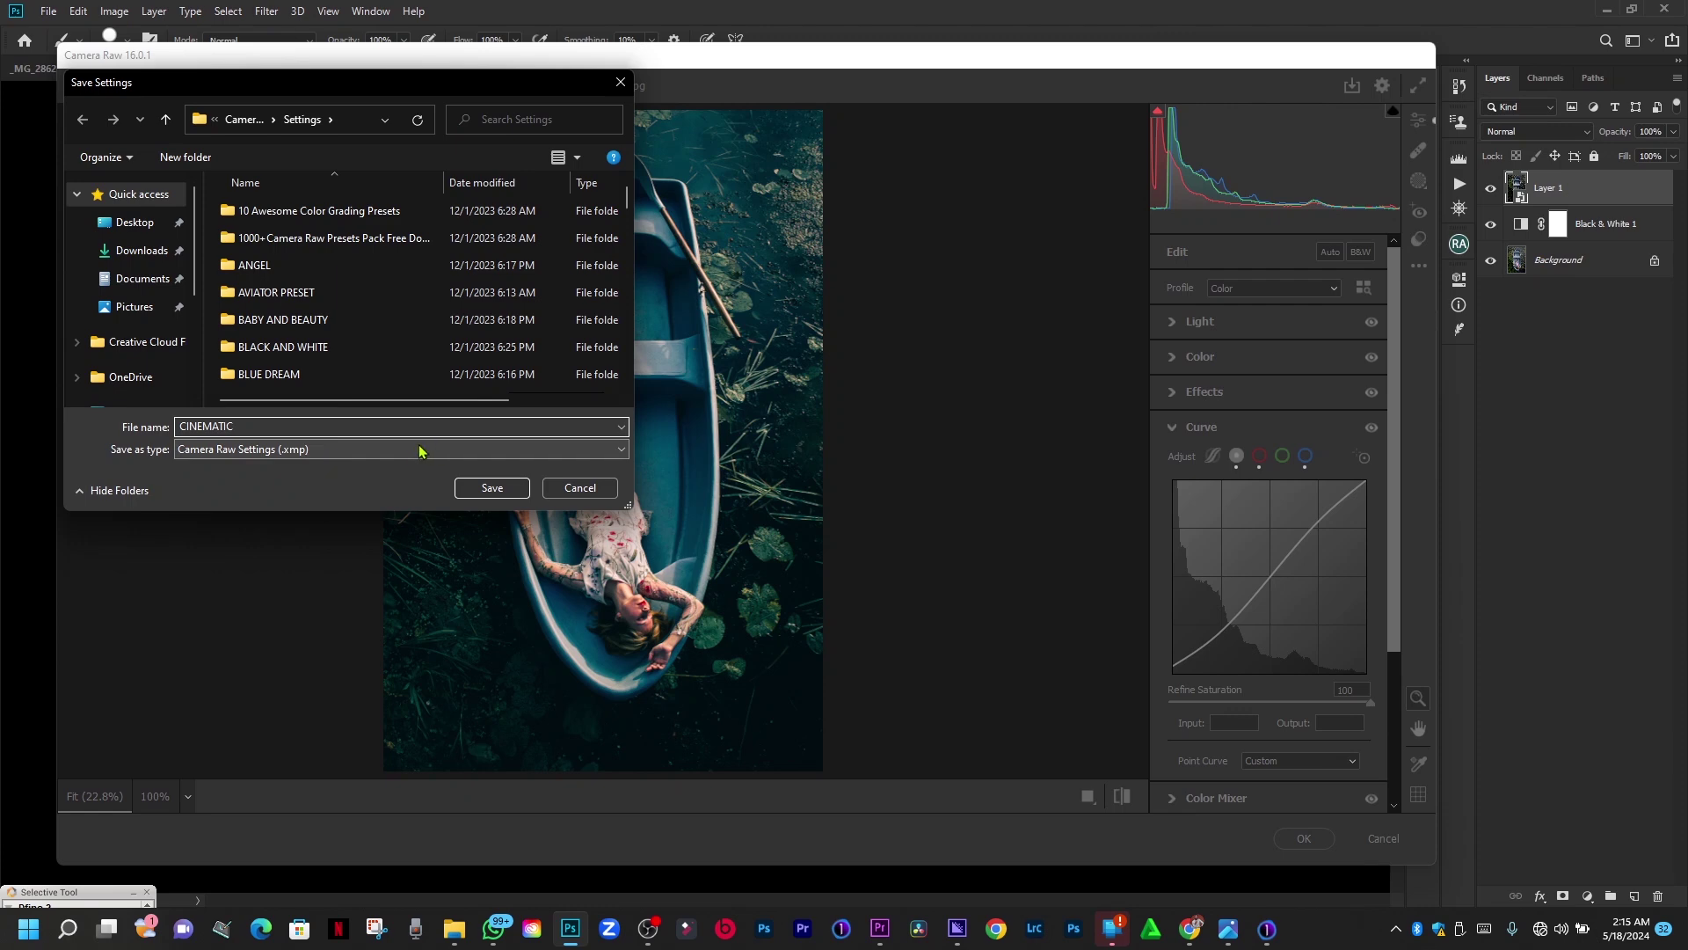
text(C)
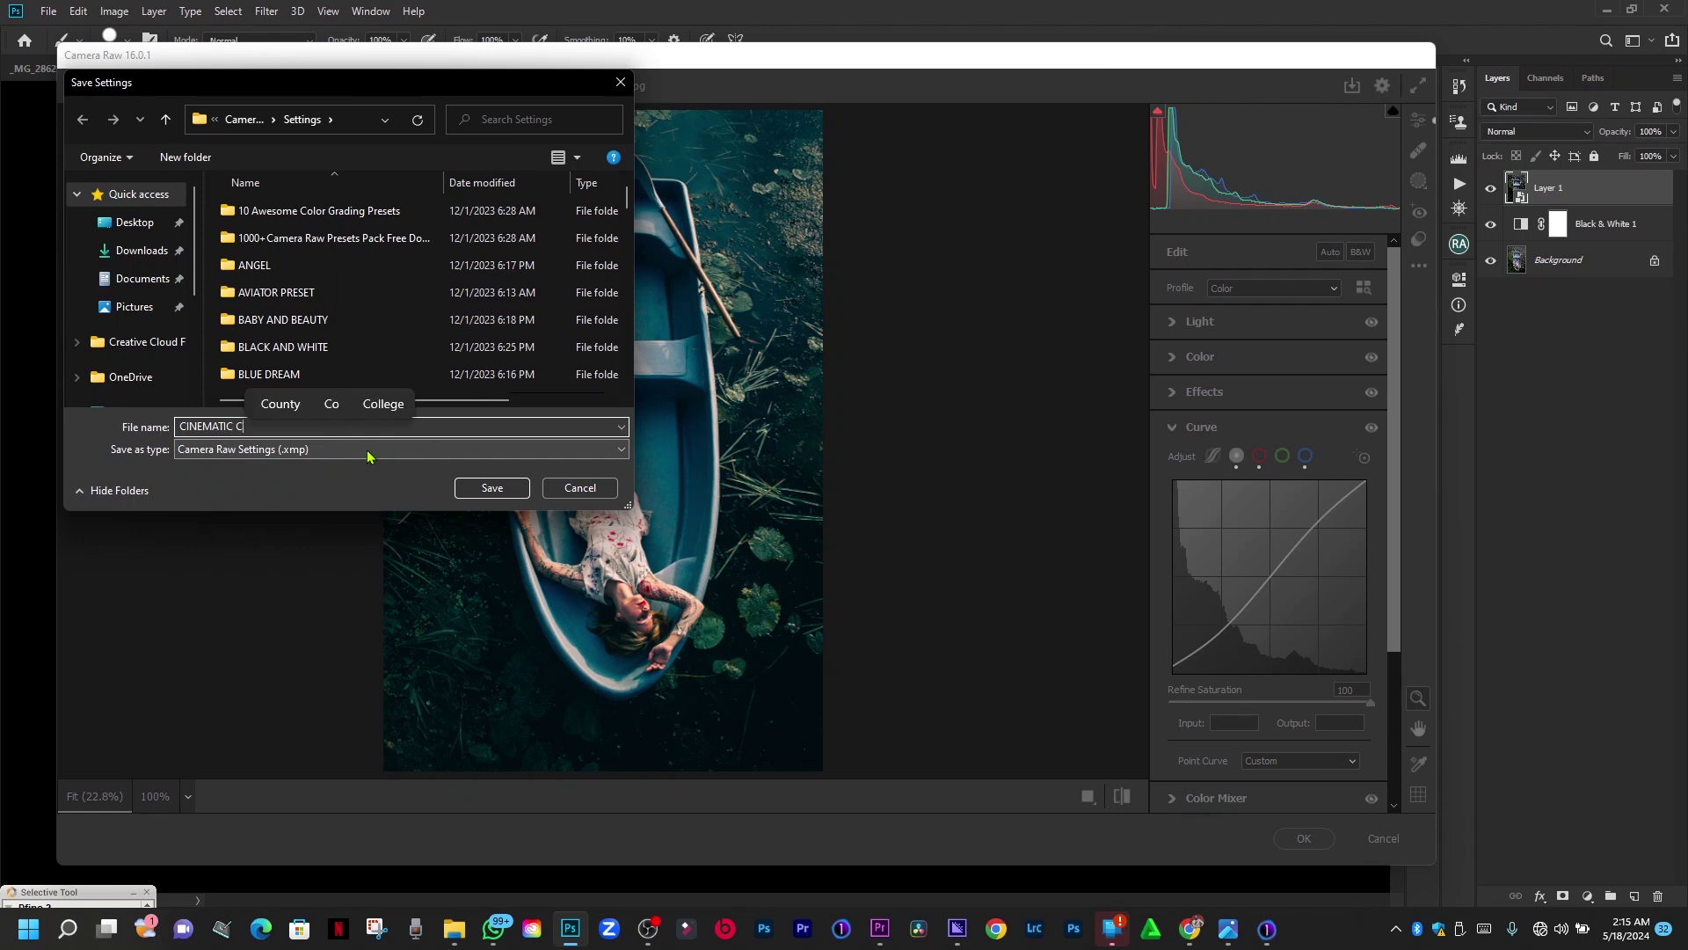
text(OLOURS)
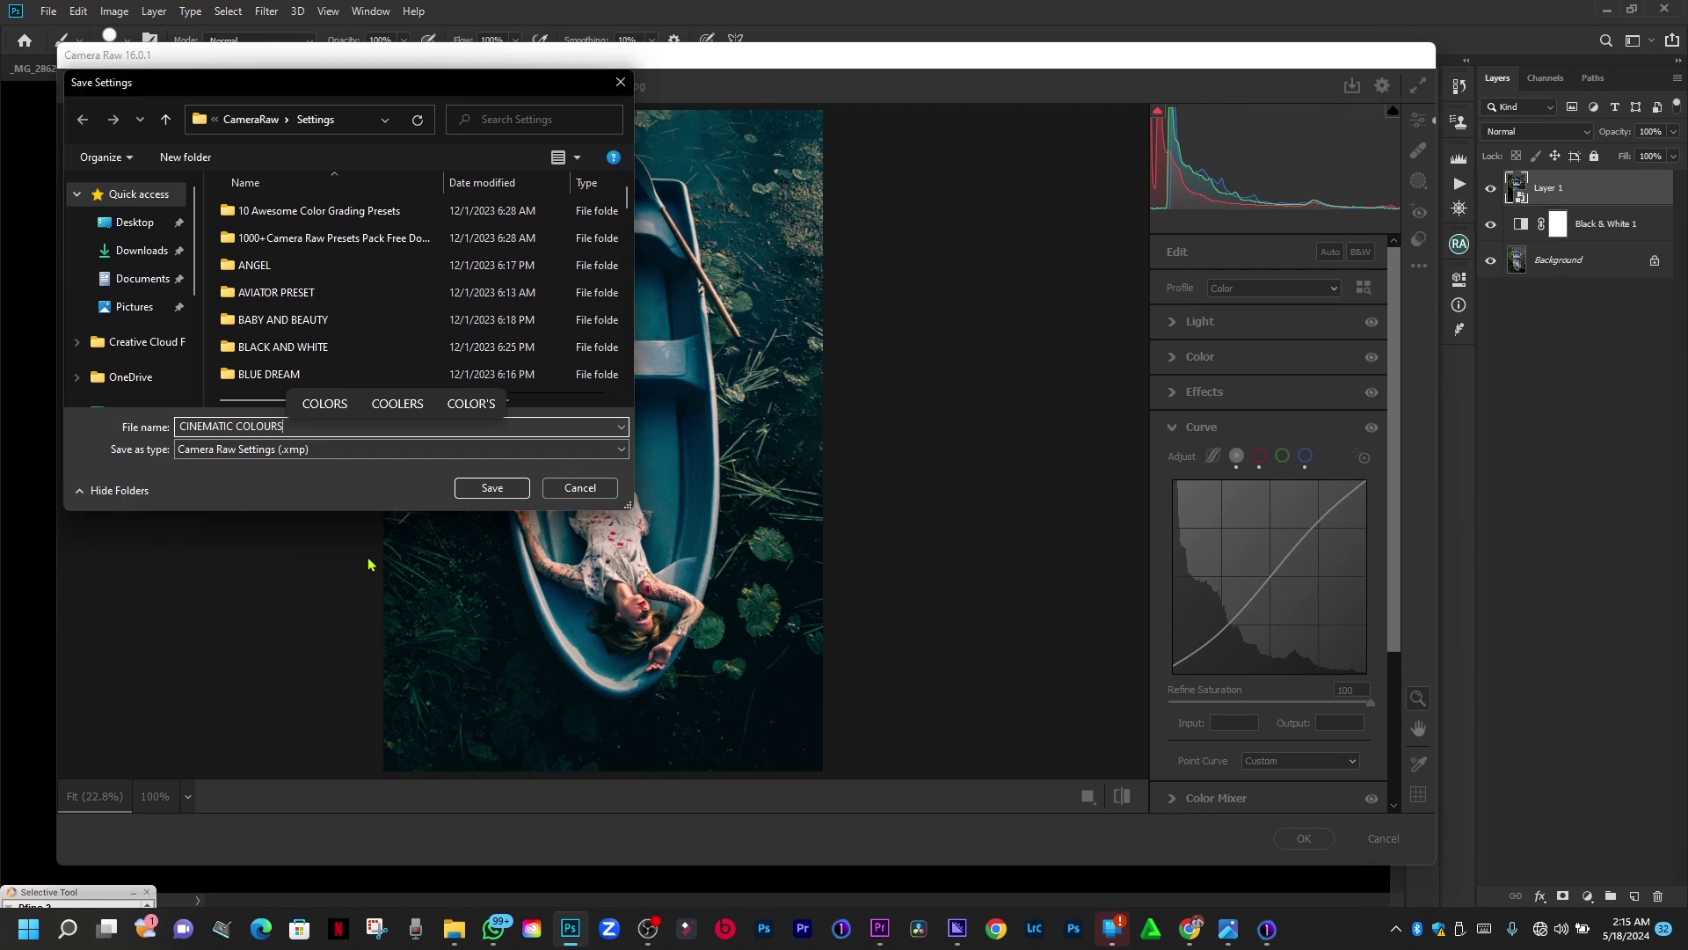
Change the settings file name to CINEMATIC COLOUR BOAT, keep the .xmp format, and save it in the Settings folder.
click(537, 449)
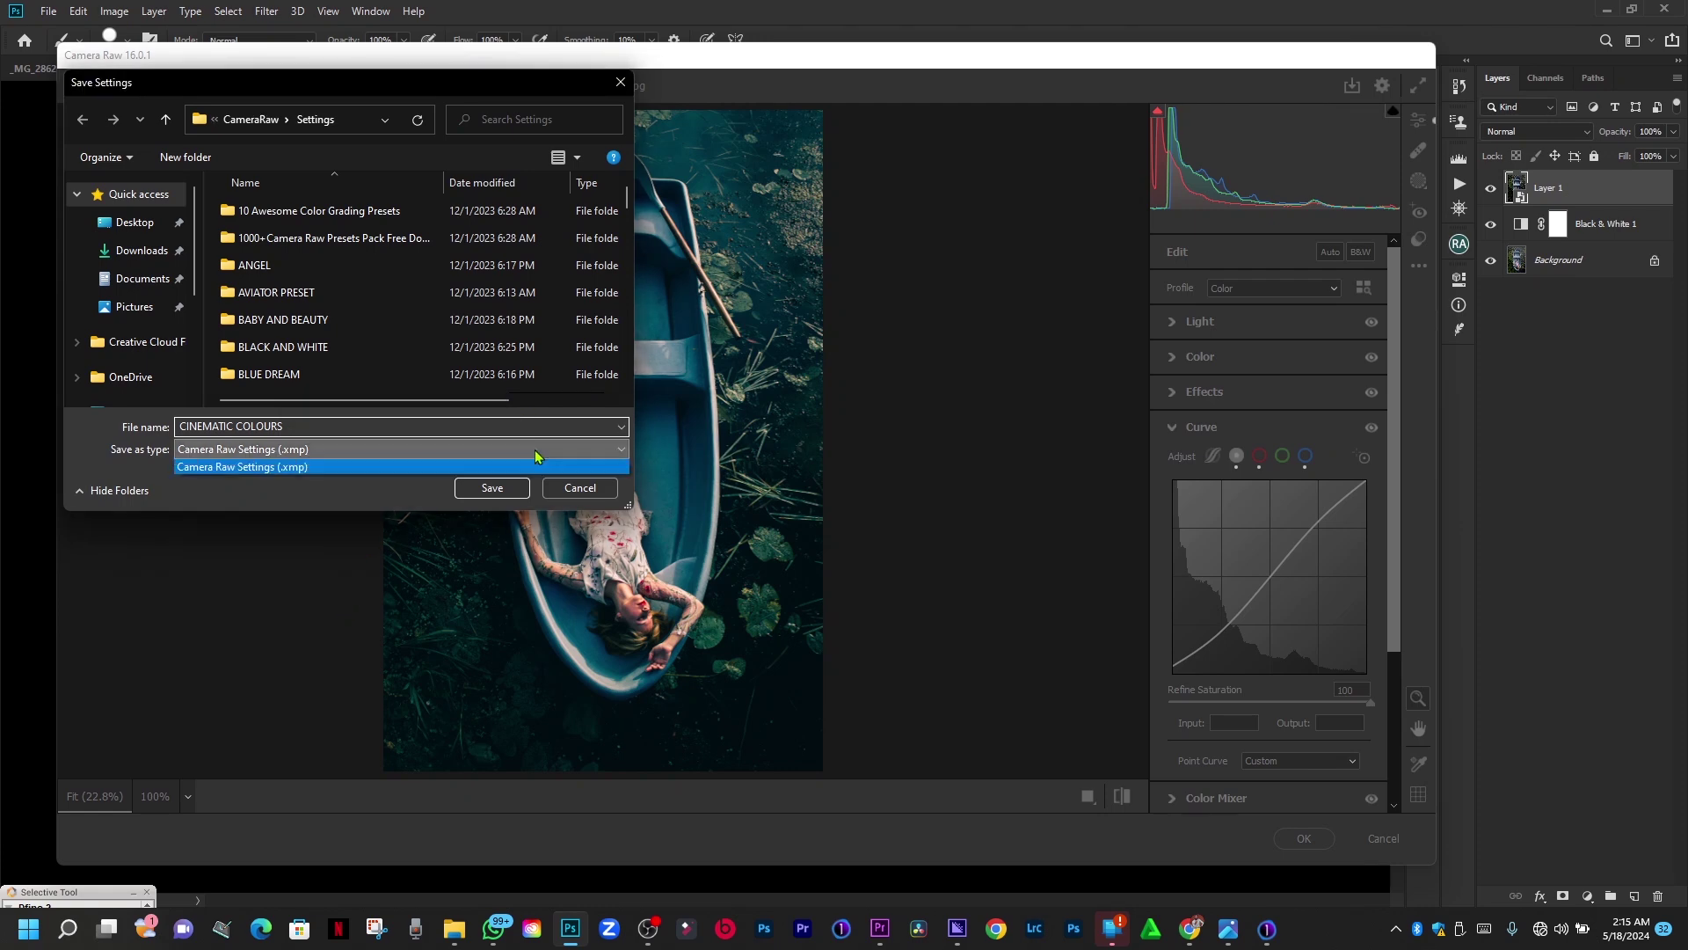
click(528, 442)
click(492, 427)
click(451, 429)
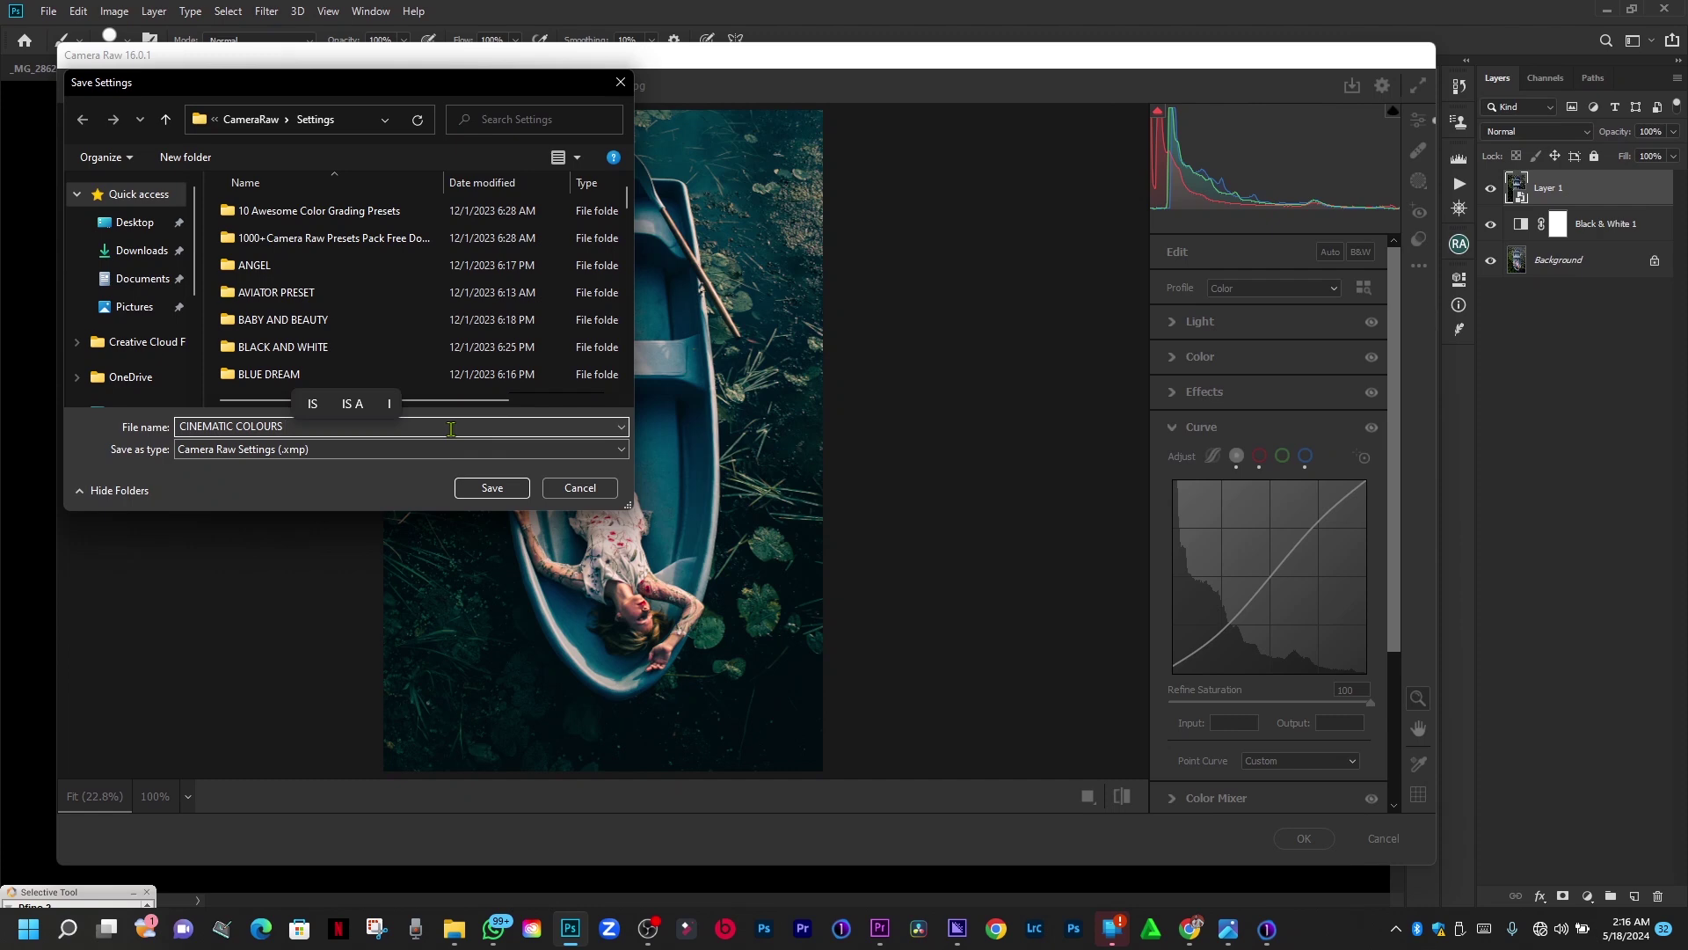
text(BOAT)
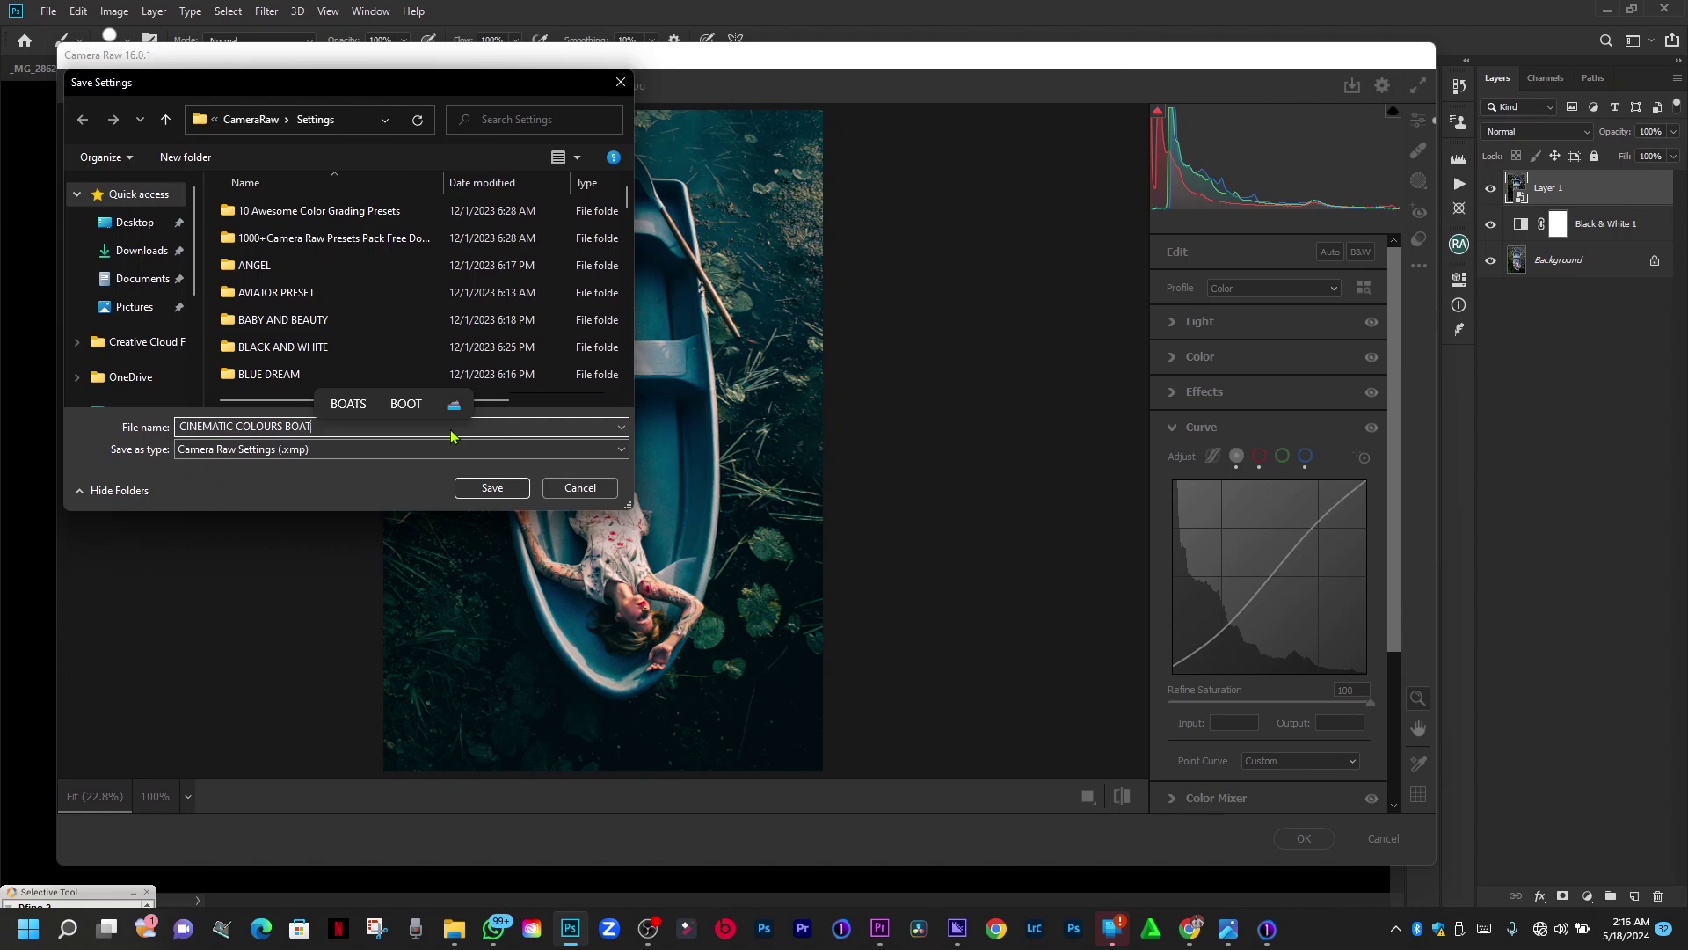
click(288, 426)
key(BackSpace)
key(BackSpace)
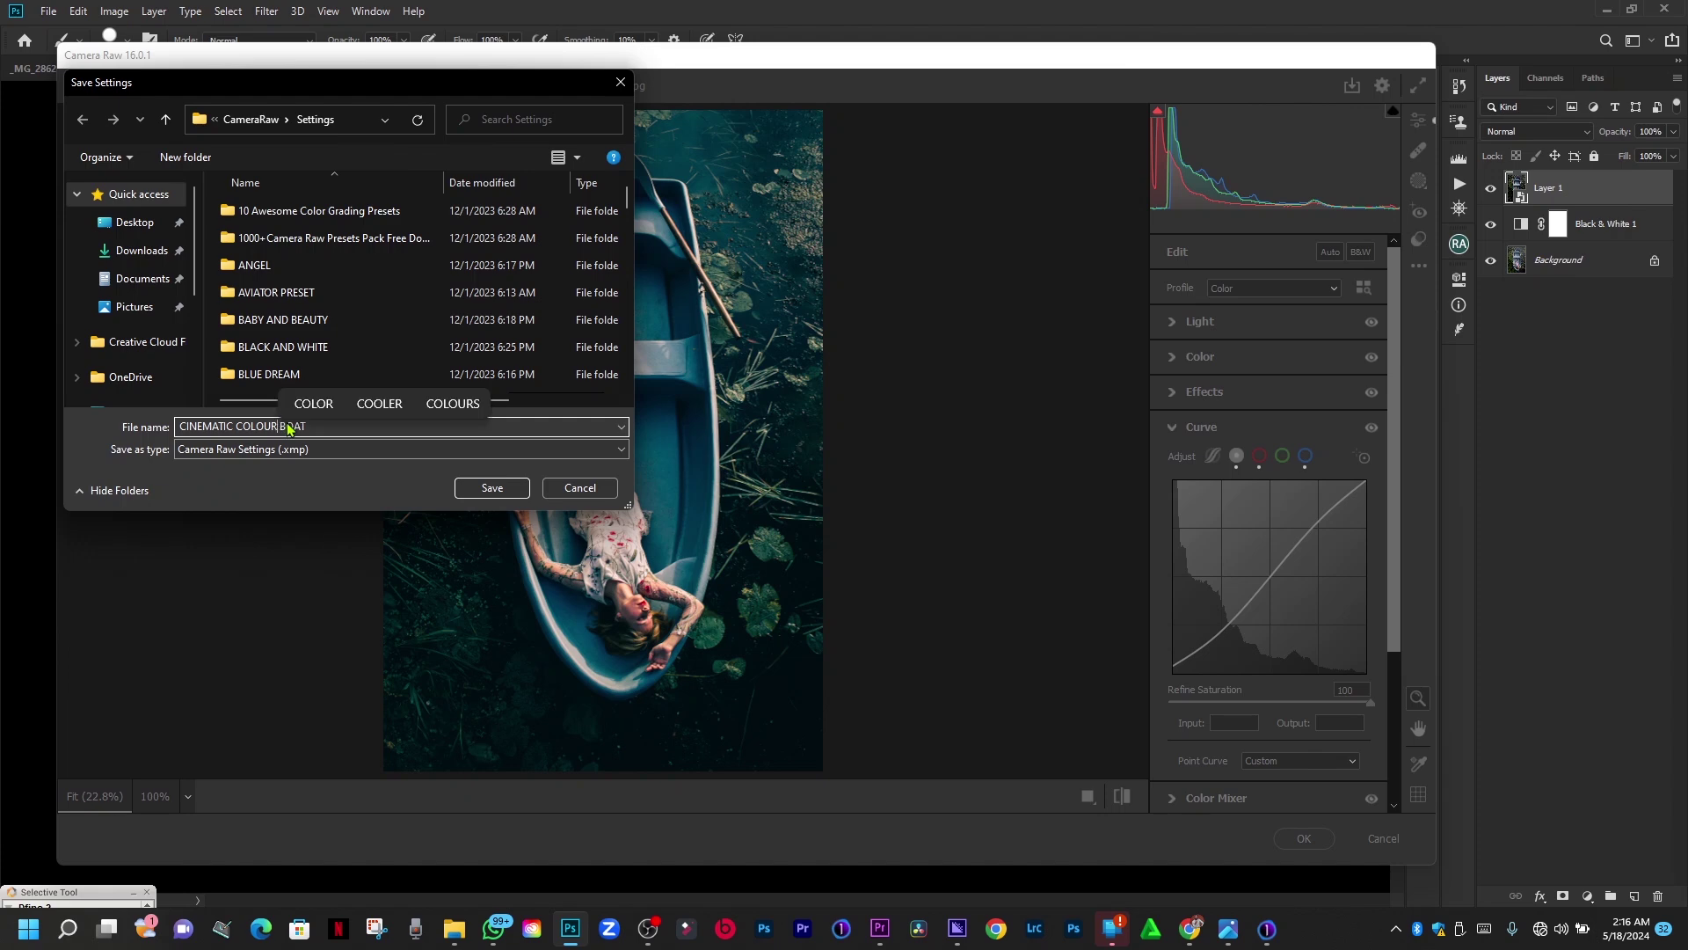
click(491, 487)
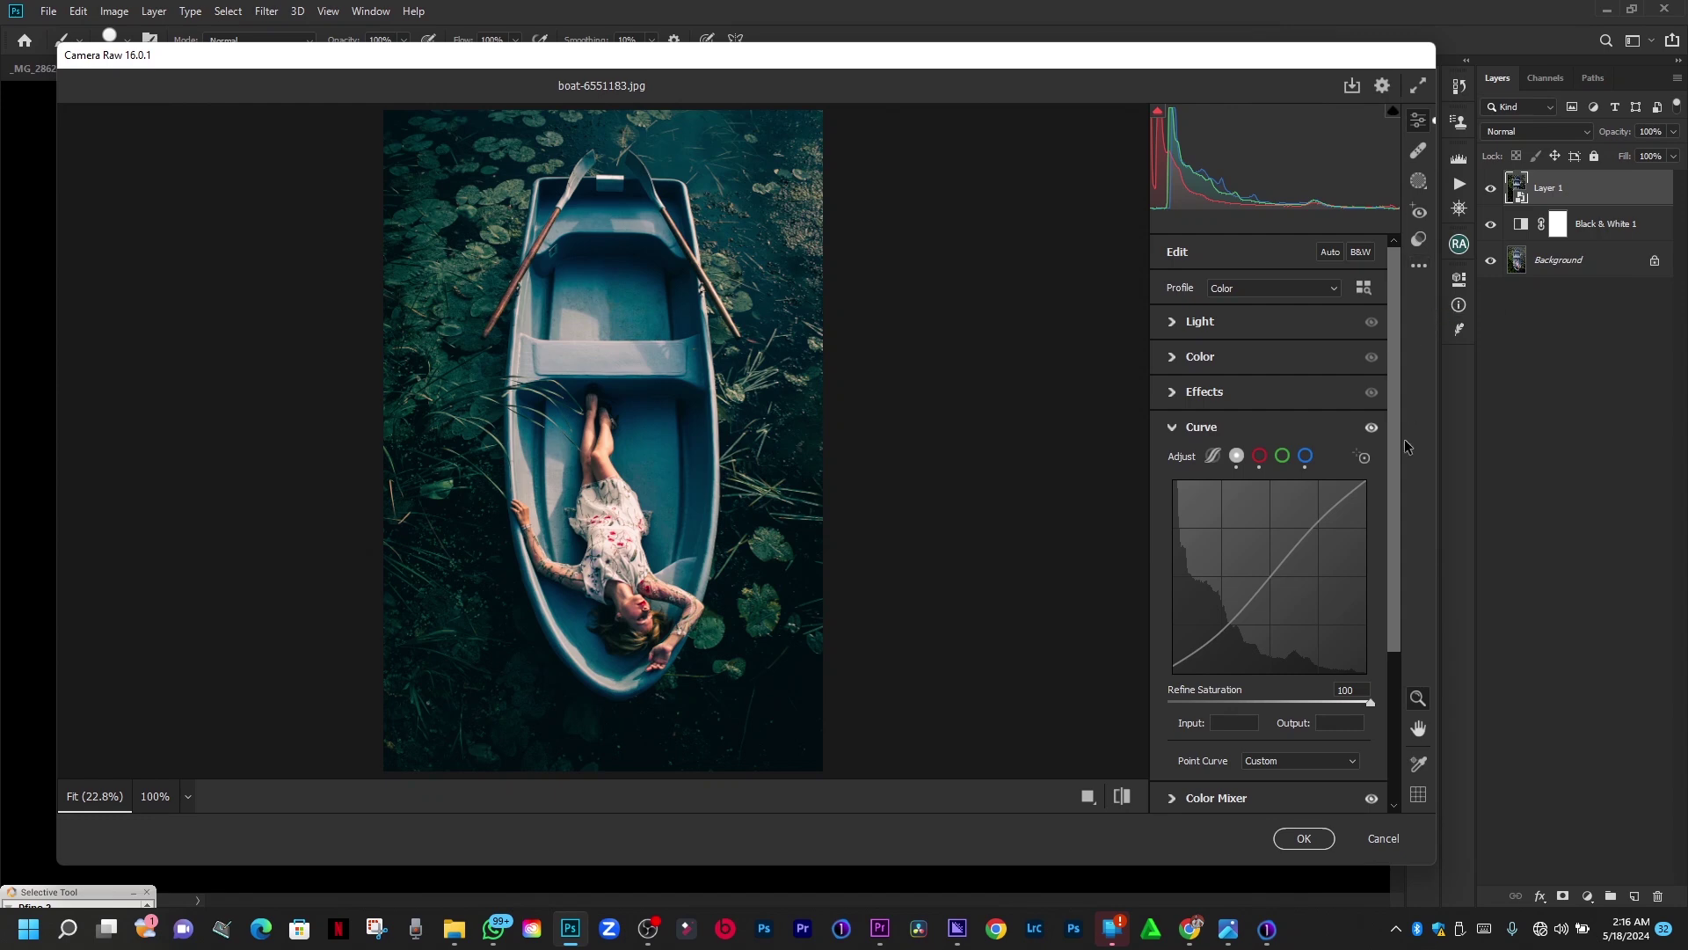
Apply the Camera Raw grade to Layer 1 and compare the graded photo with the original Background.
click(1304, 838)
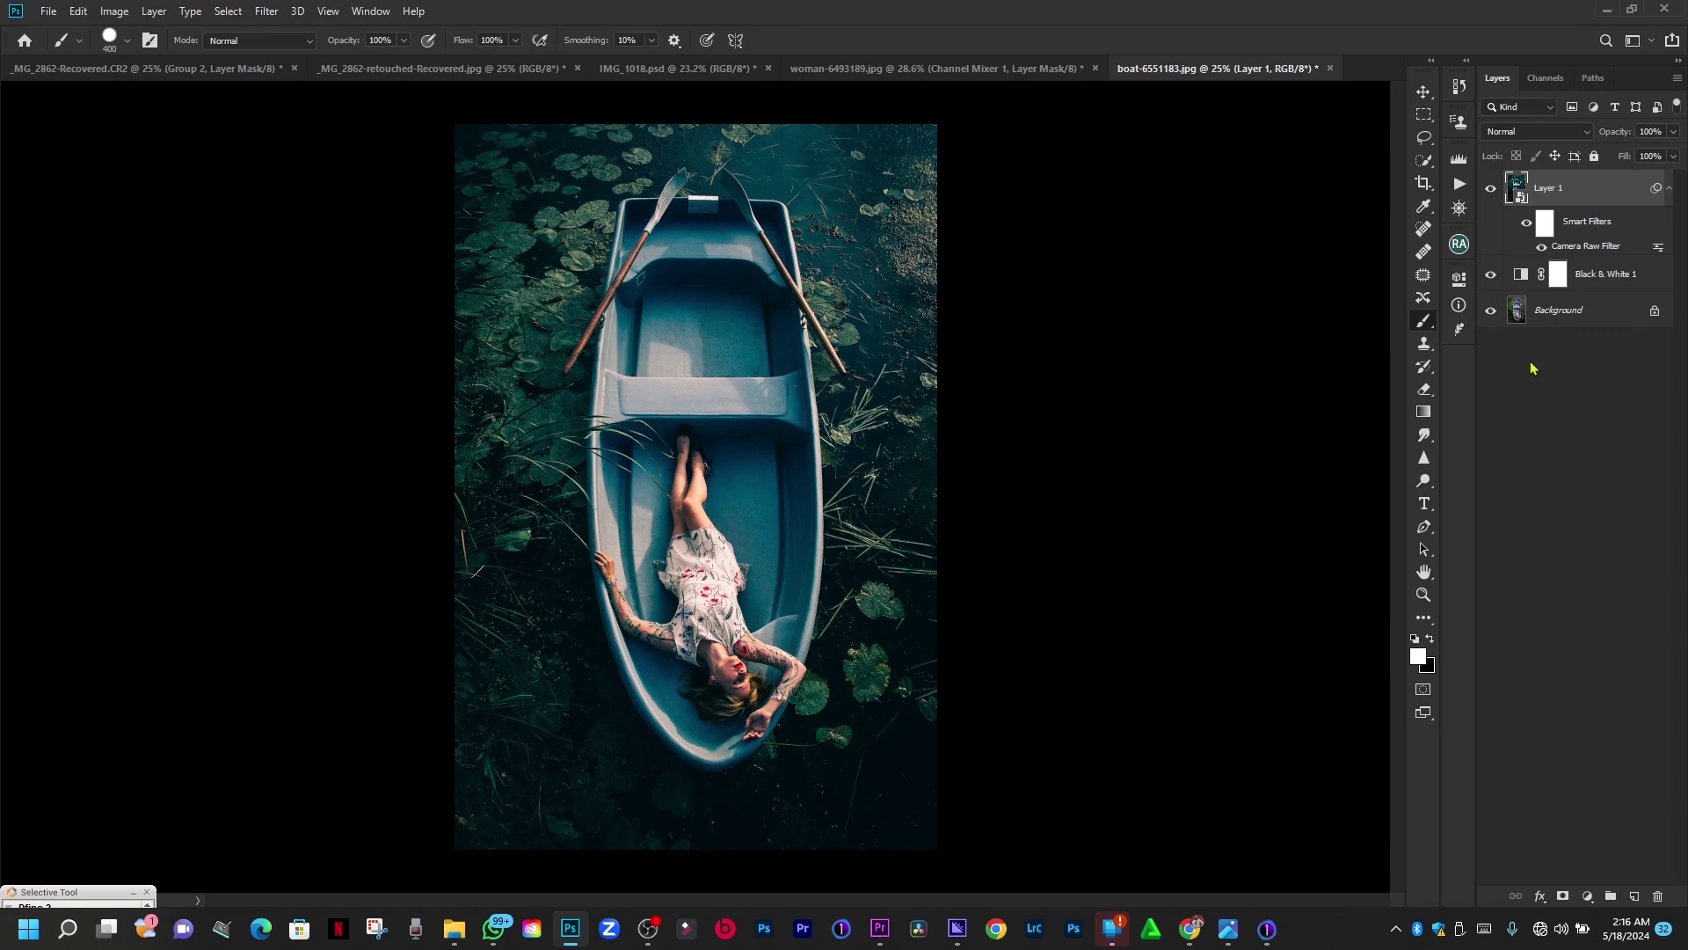
alt+click(1487, 324)
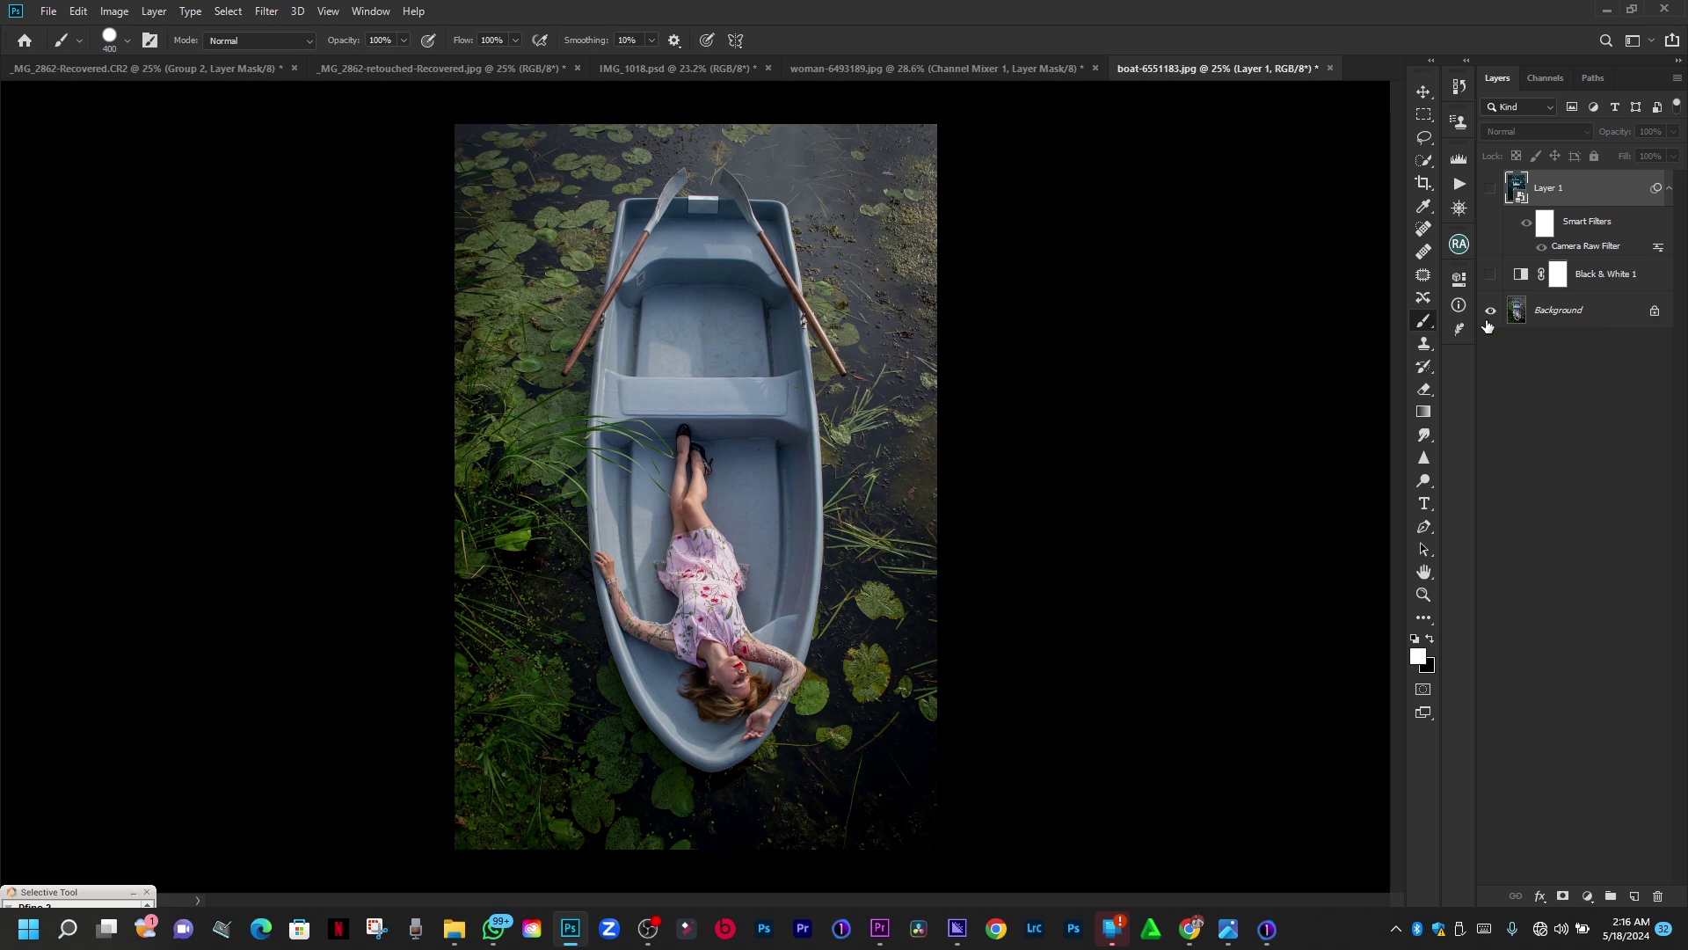
alt+click(1488, 324)
alt+click(1488, 327)
alt+click(1488, 327)
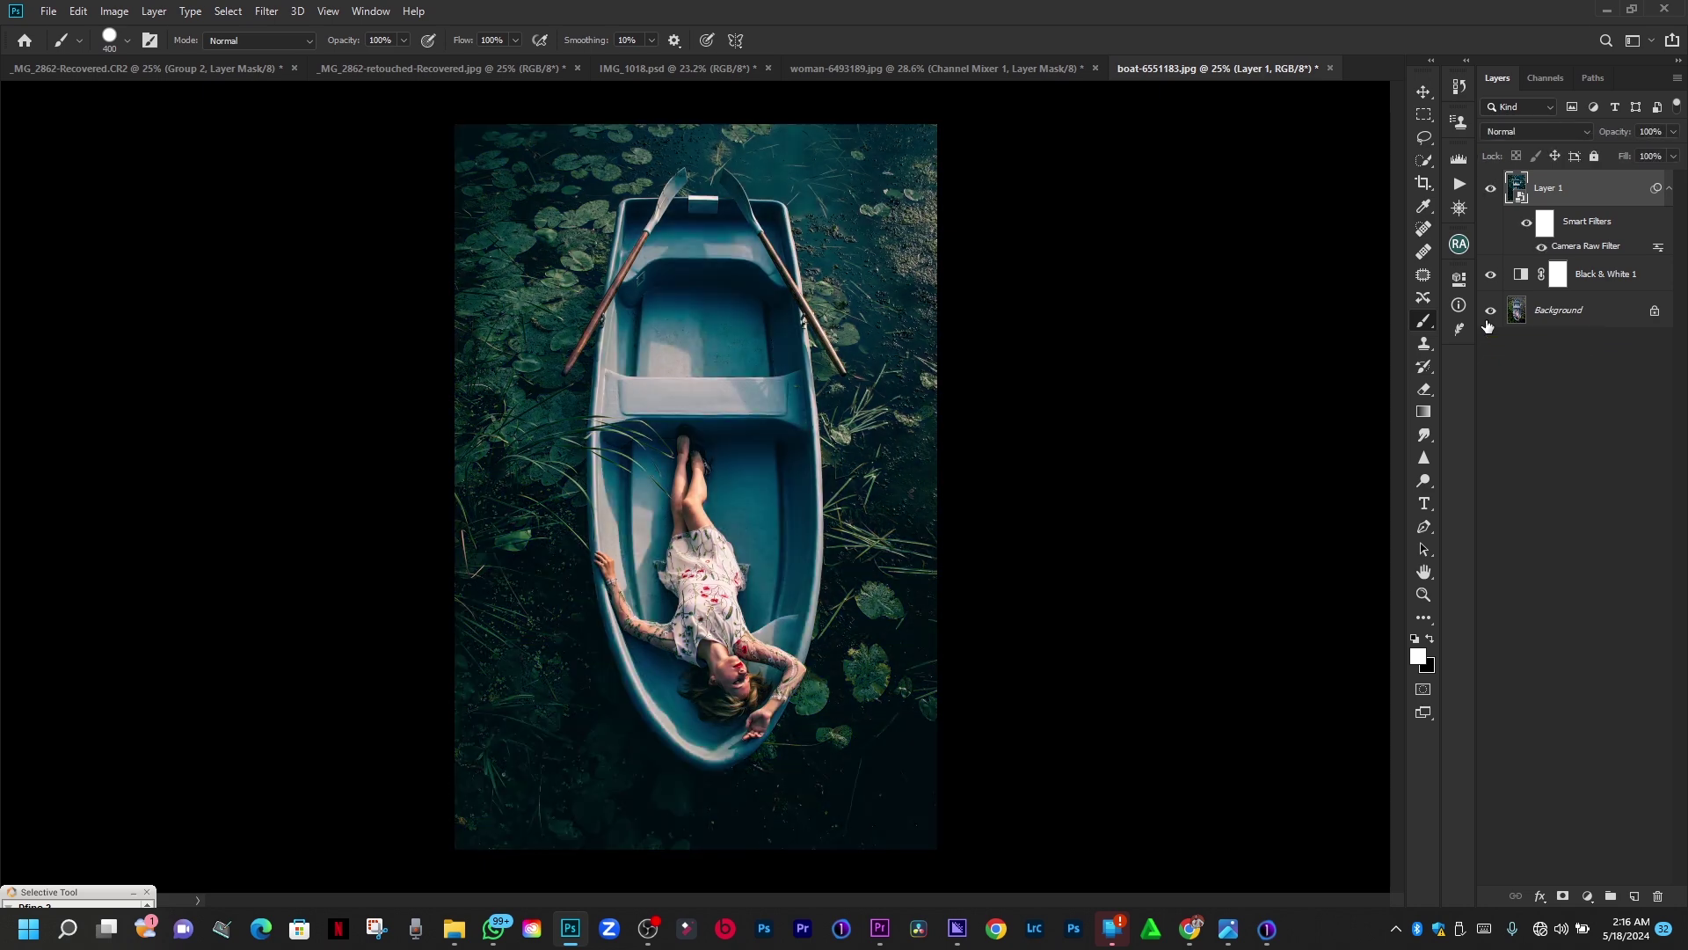
alt+click(1488, 328)
alt+click(1488, 327)
Hide Layer 1 and stamp the visible layers onto a new top layer as a smart object.
click(1491, 187)
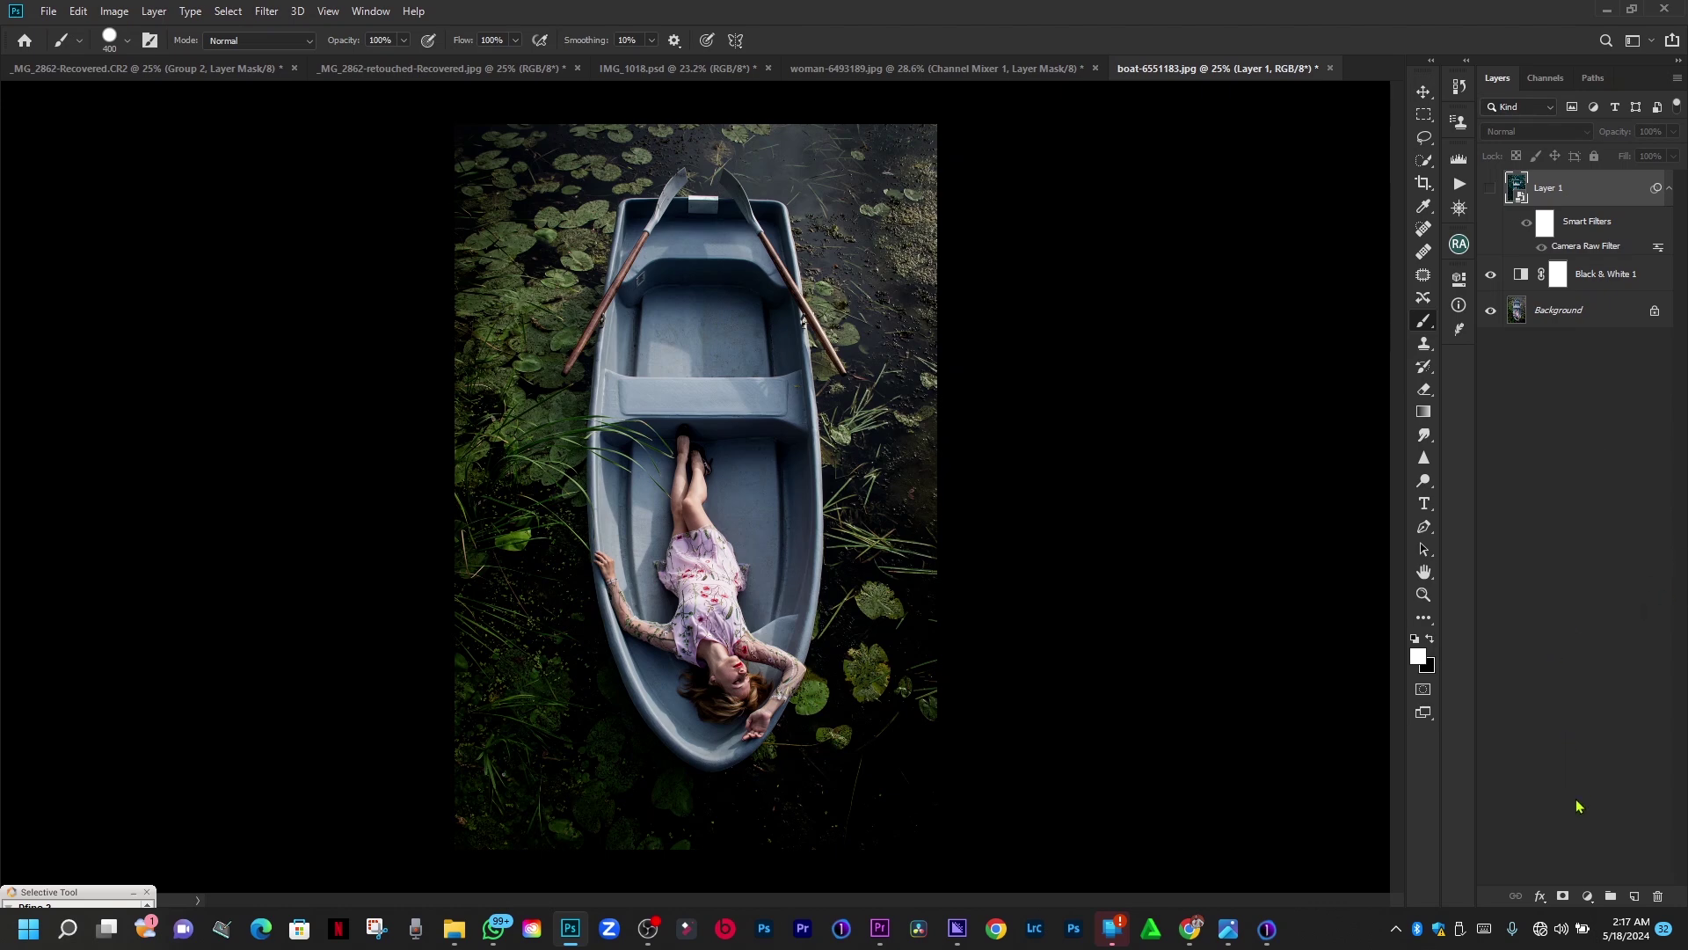
click(1635, 896)
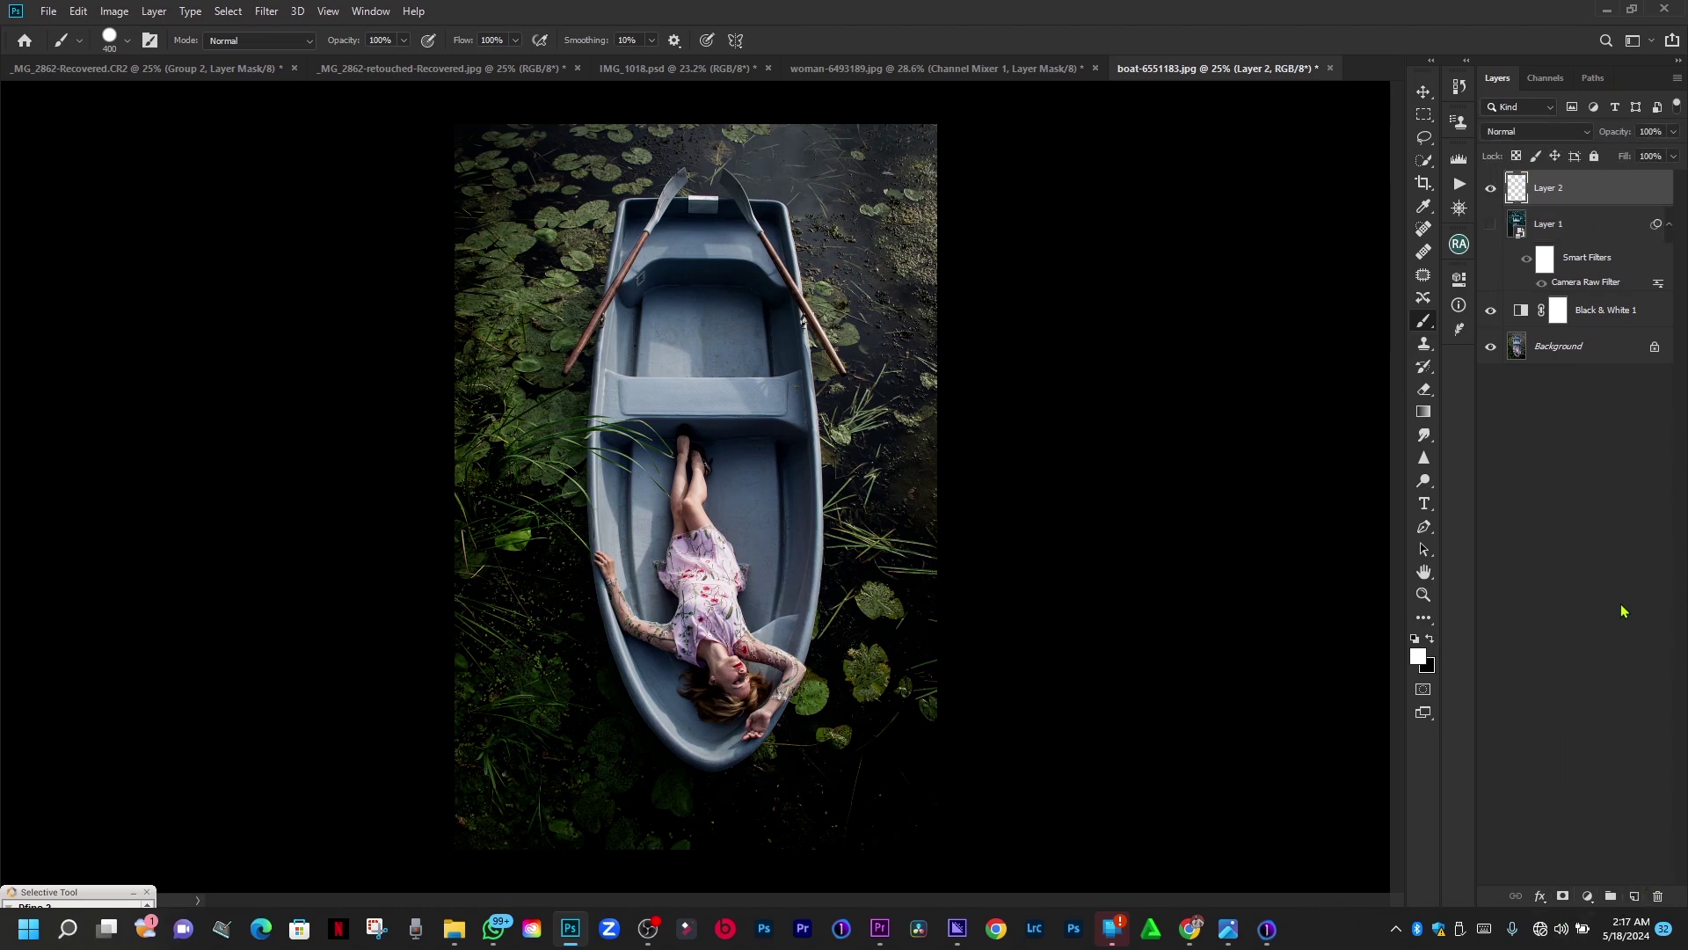
key(ctrl+shift+alt+e)
click(278, 16)
key(Caps_Lock)
Apply the saved CINEMATIC COLOUR BOAT preset to Layer 2 with the Camera Raw Filter.
click(267, 10)
click(296, 104)
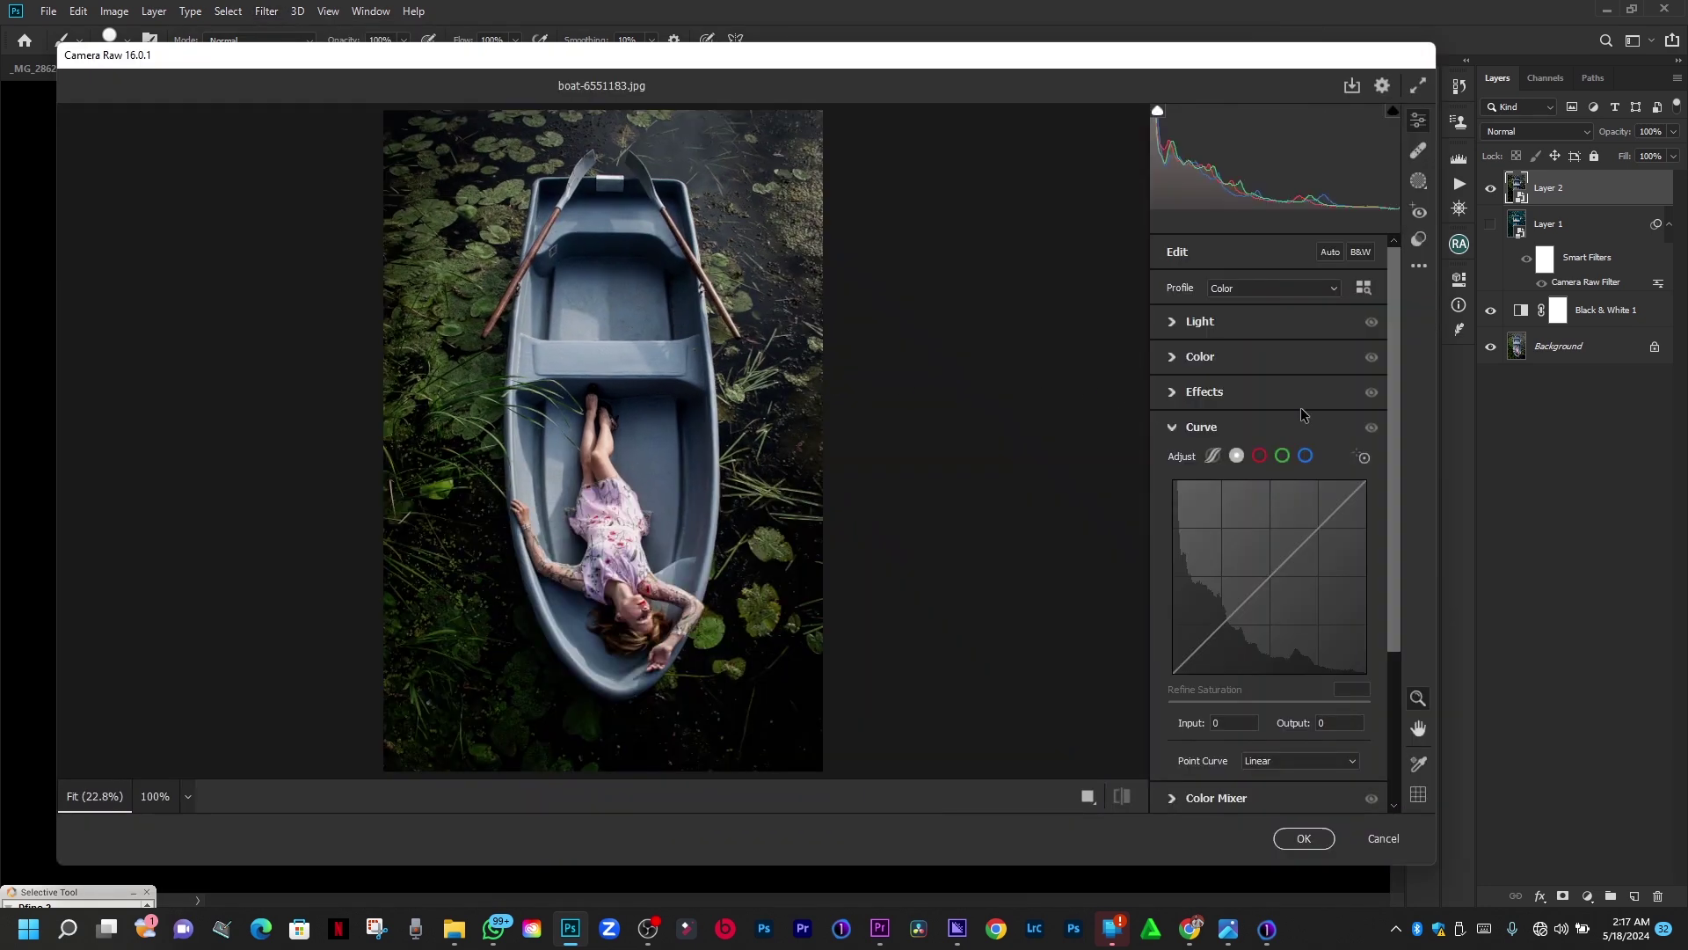
click(1419, 240)
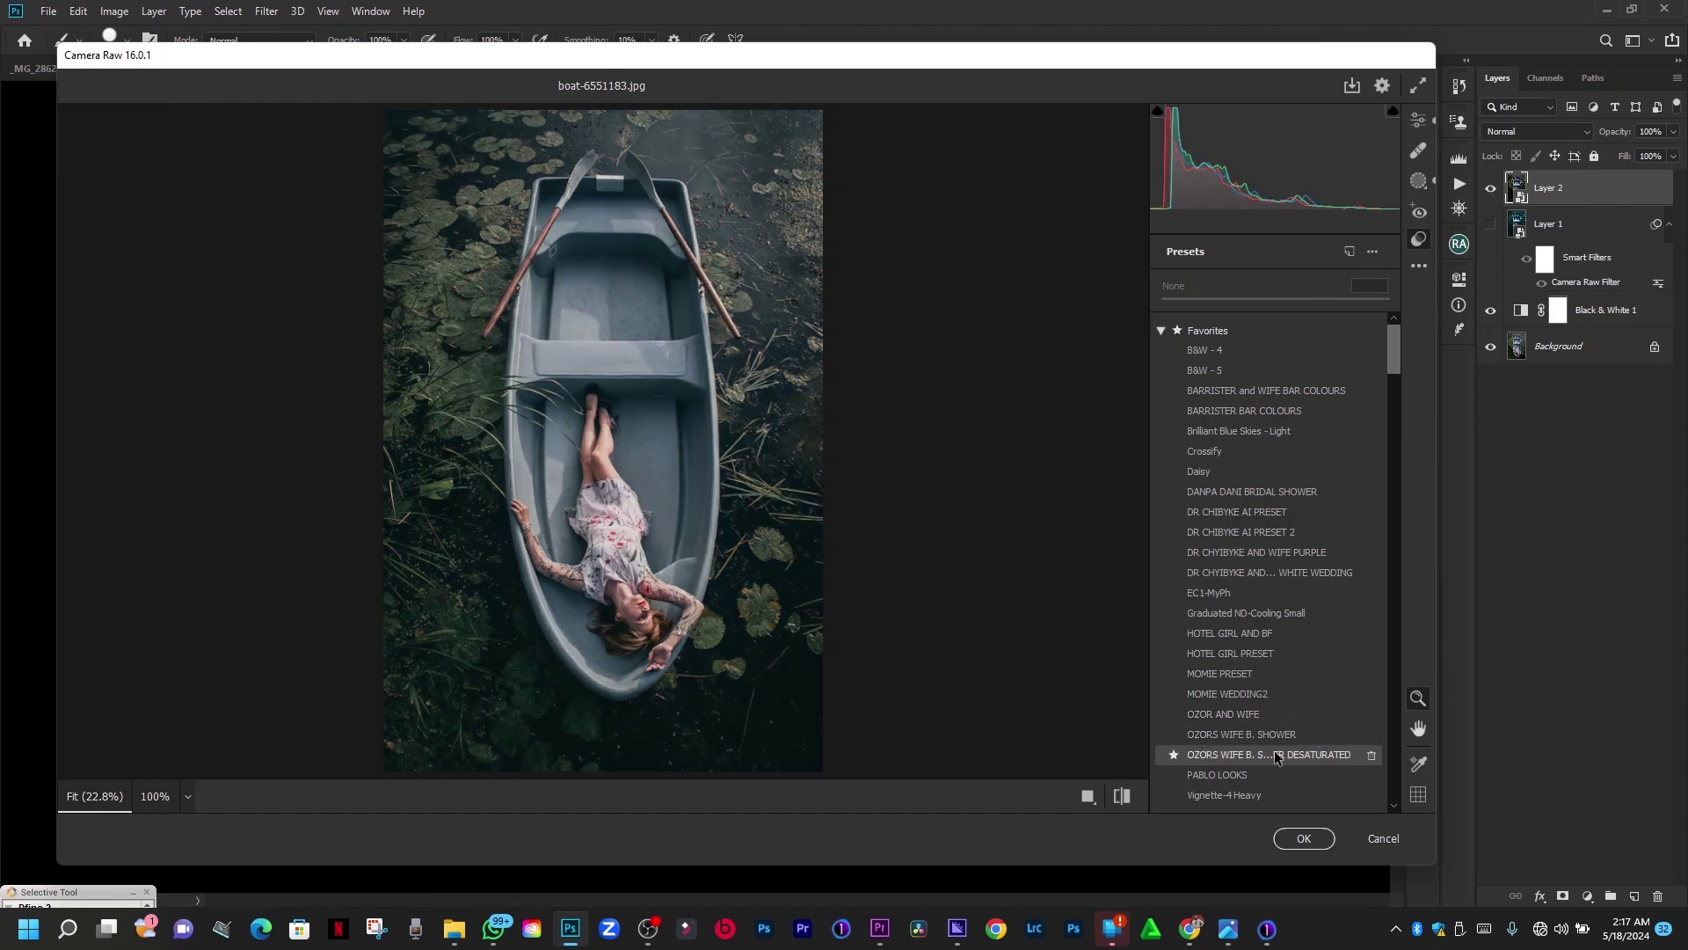
drag(1392, 354, 1369, 422)
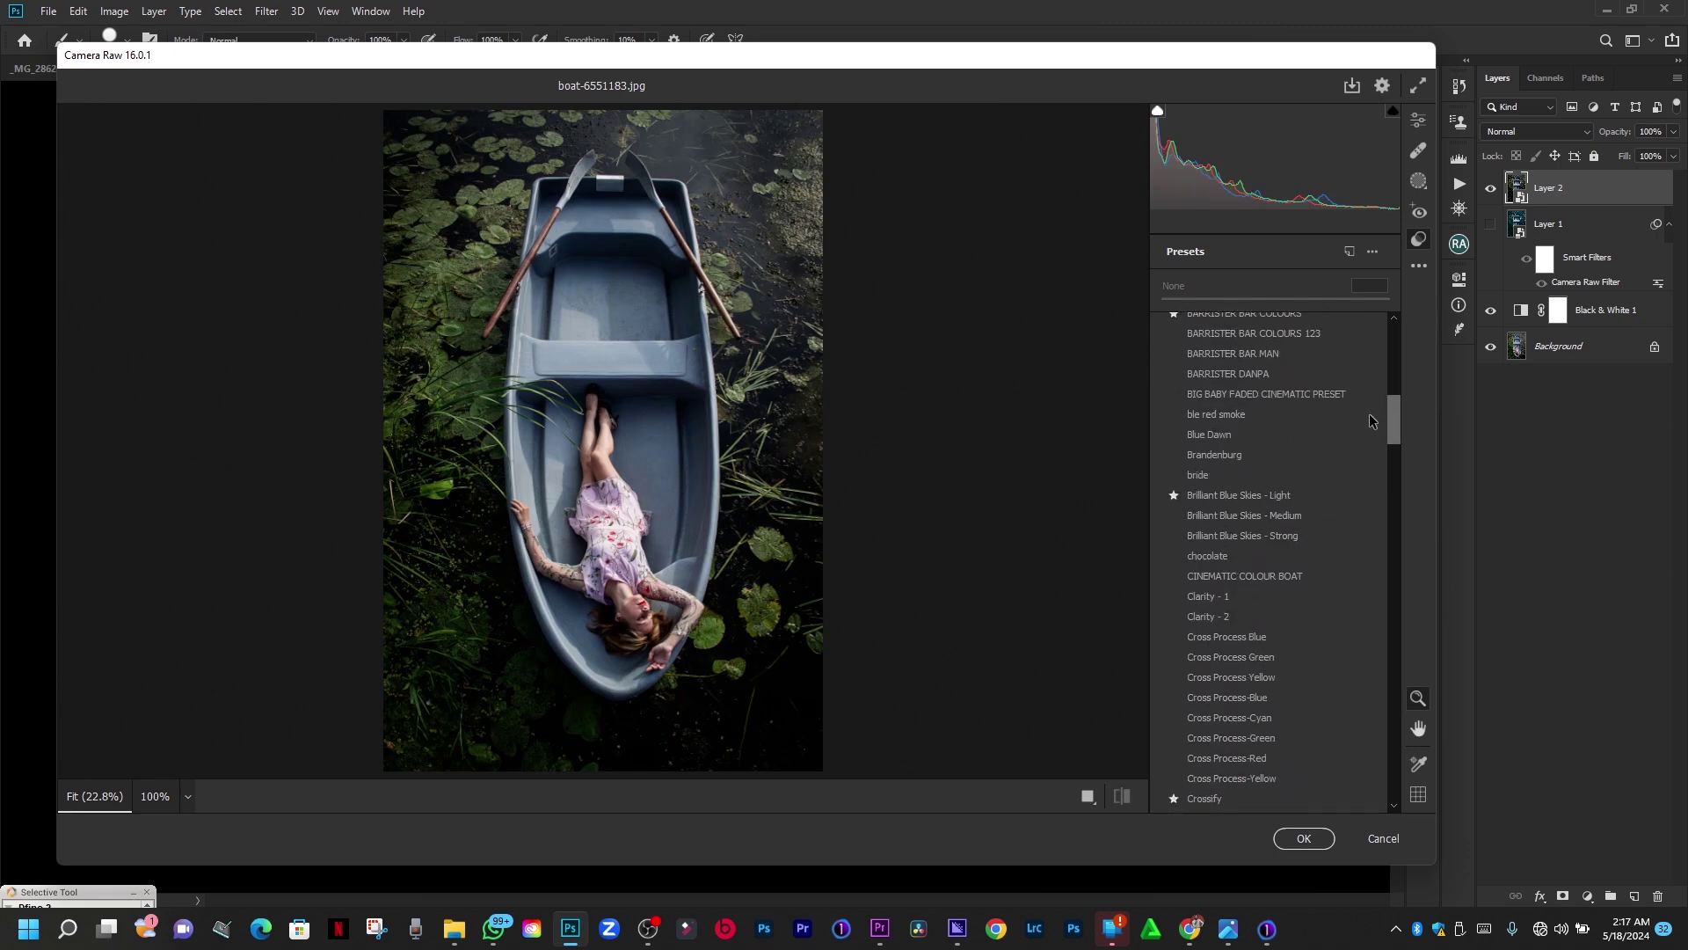
click(1299, 578)
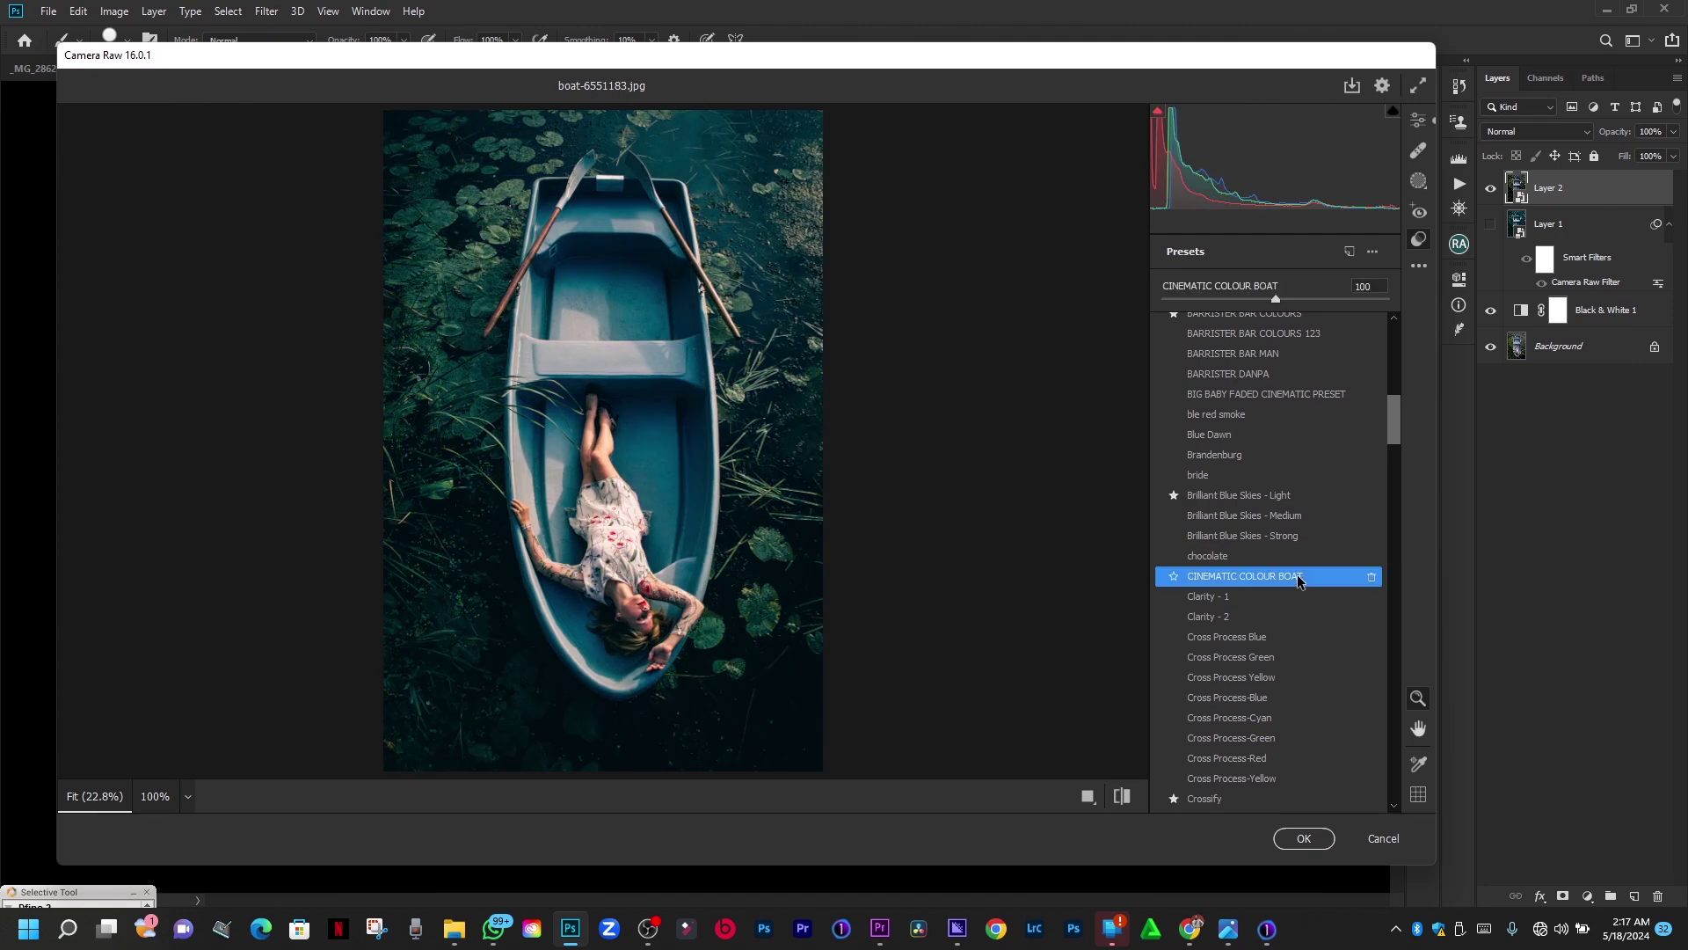
click(1304, 840)
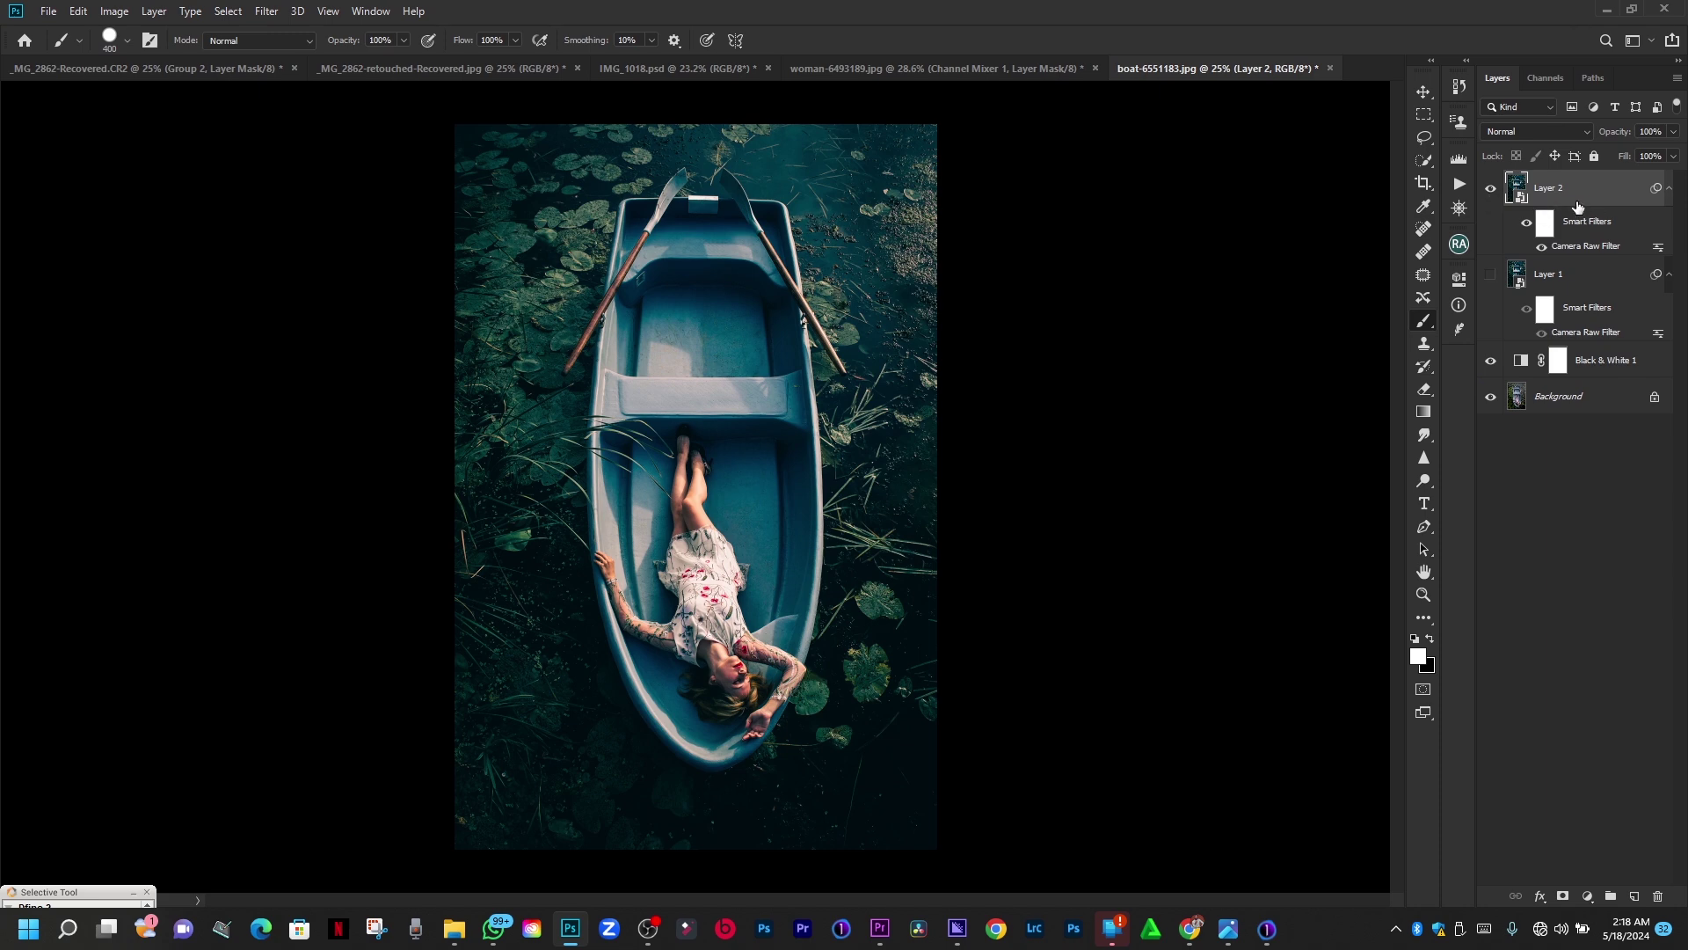
Compare the preset-graded Layer 2 with Layer 1 by toggling their visibility, leaving only Layer 2 of the two shown.
click(1490, 191)
click(1490, 274)
click(1492, 193)
click(1493, 195)
click(1491, 192)
click(1492, 194)
click(1490, 188)
click(1490, 274)
Review the channel values and available presets of the Black & White 1 adjustment layer.
double_click(1527, 359)
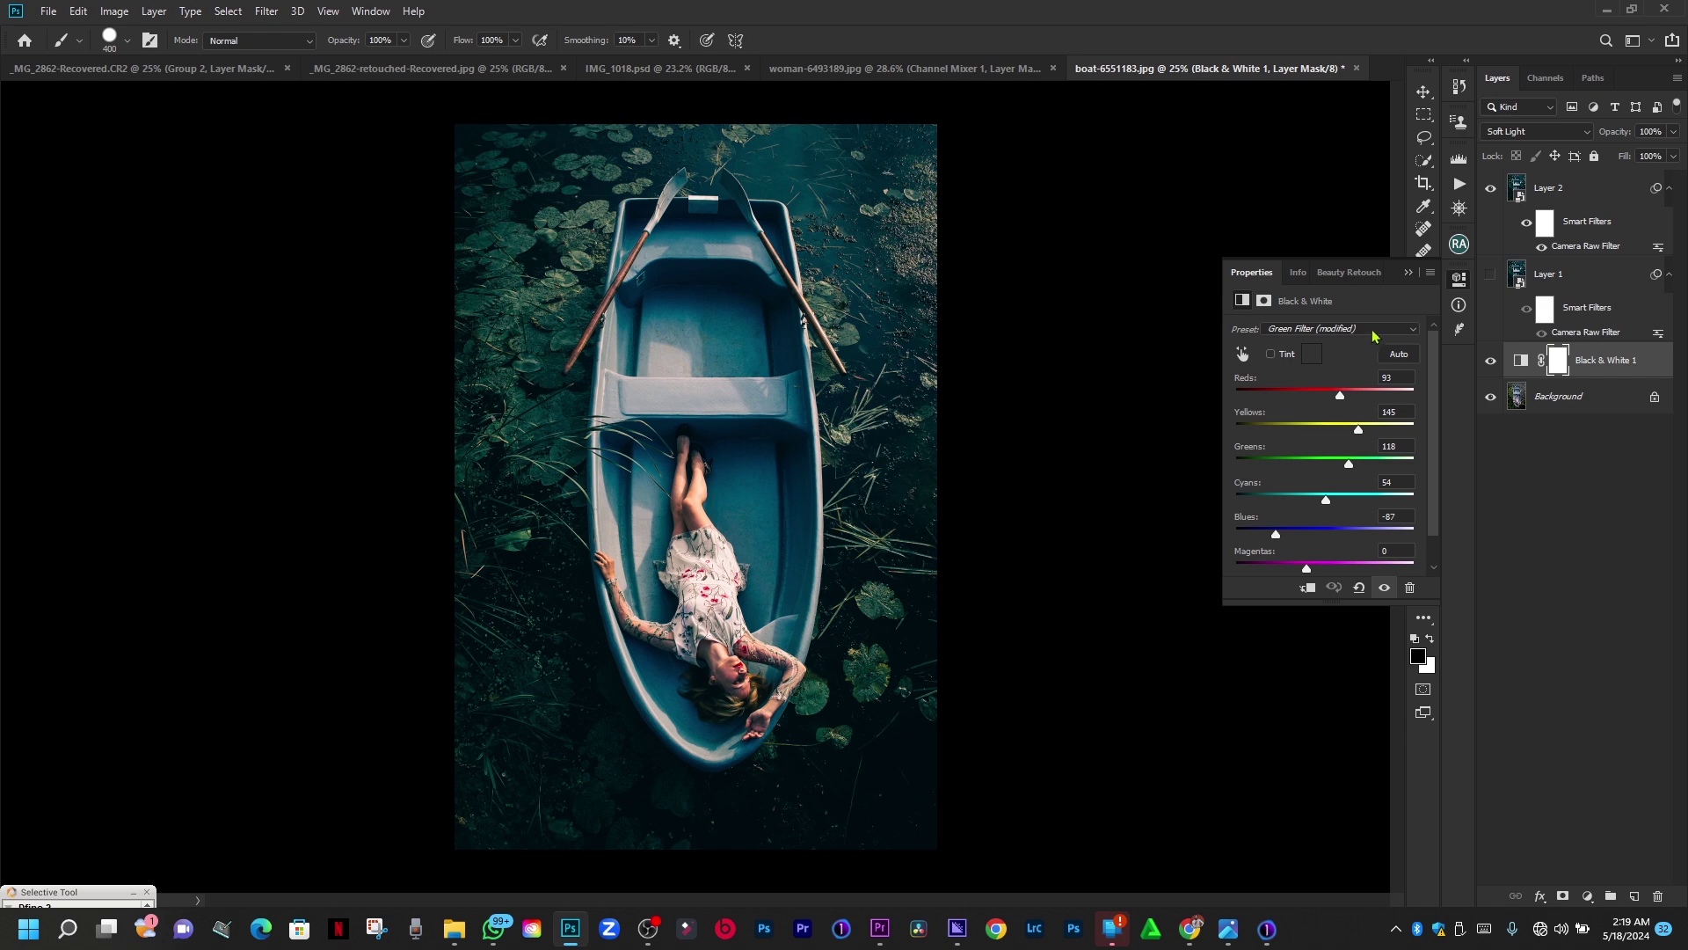
click(1377, 333)
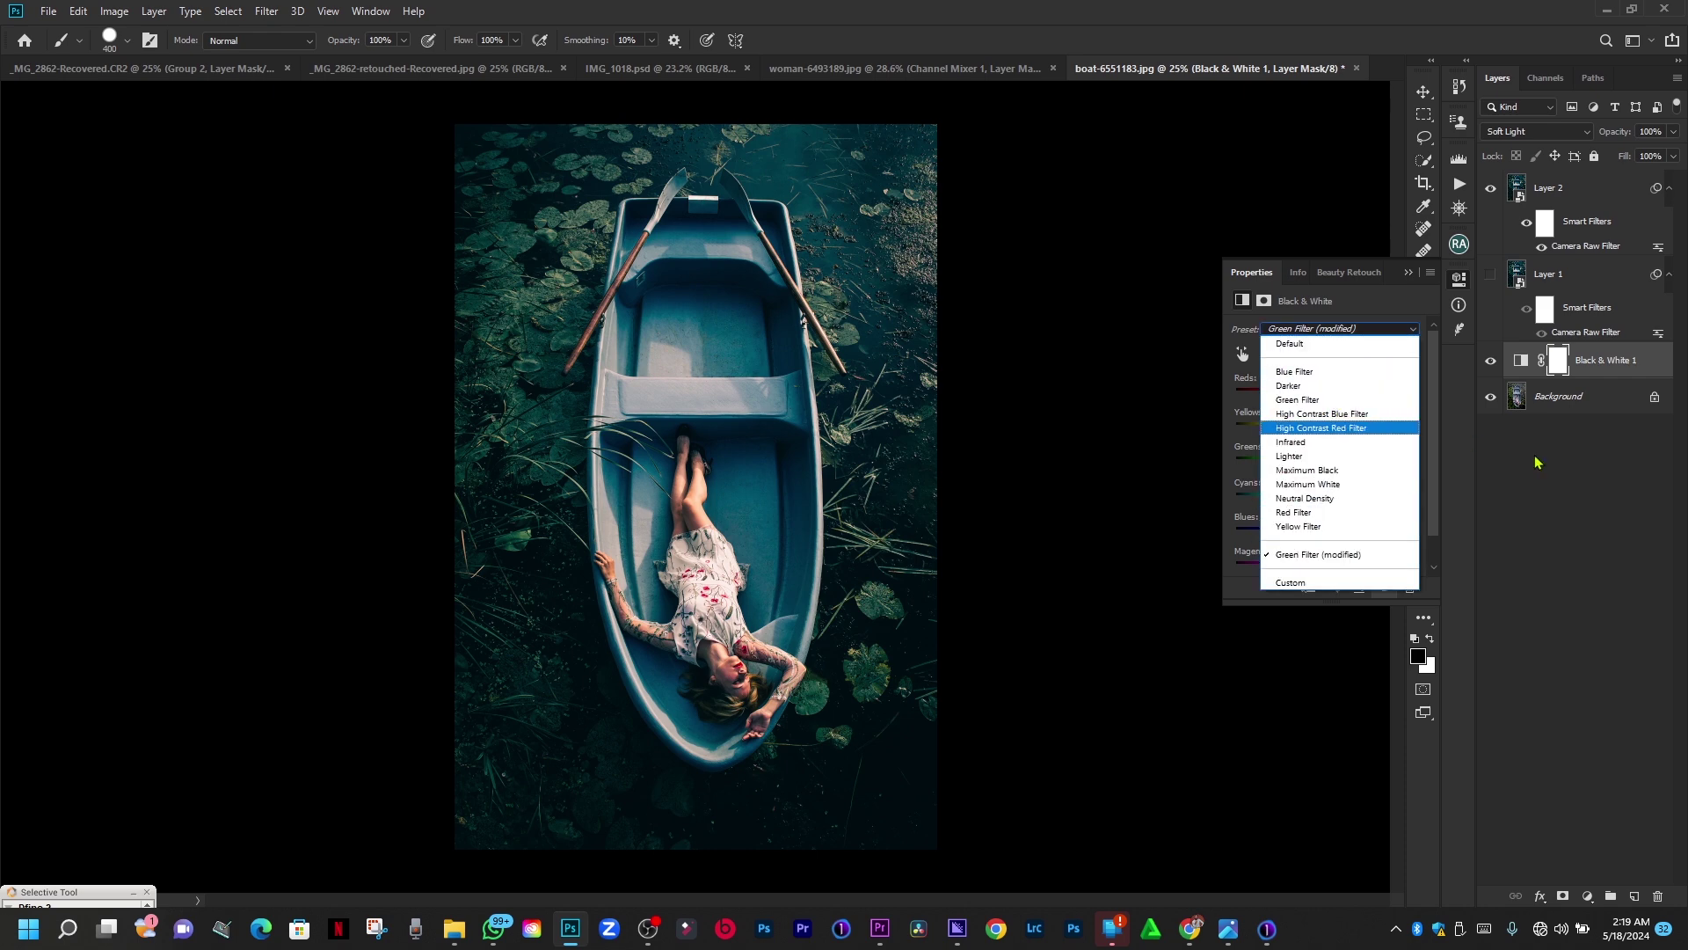
key(Escape)
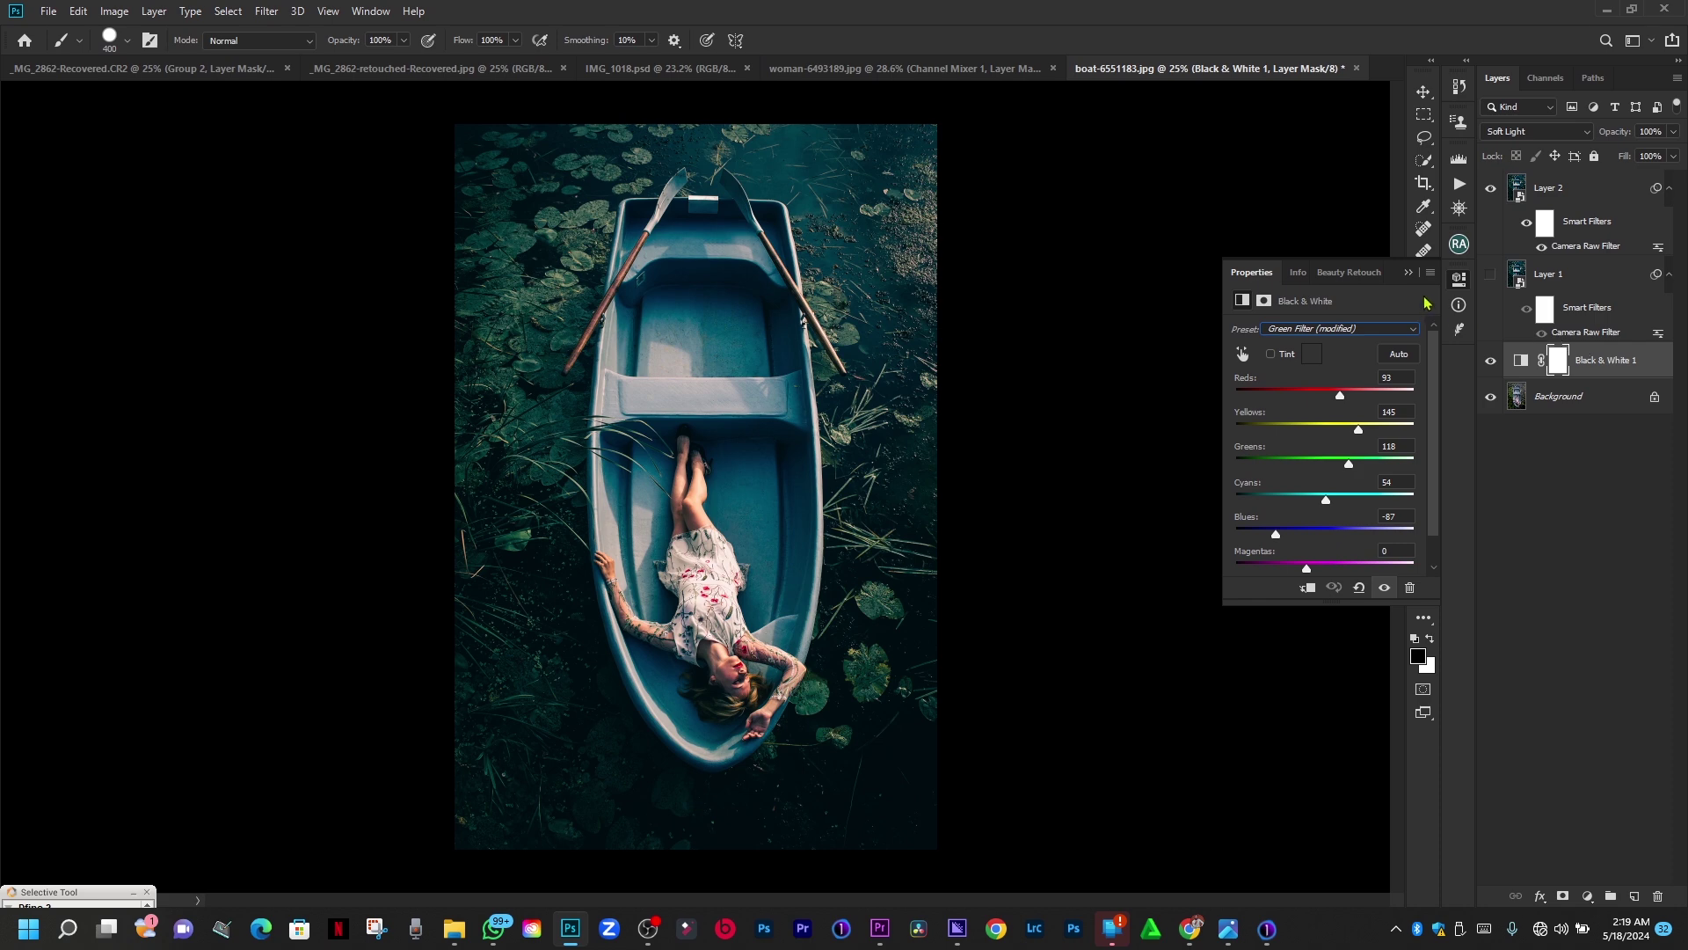
click(1408, 271)
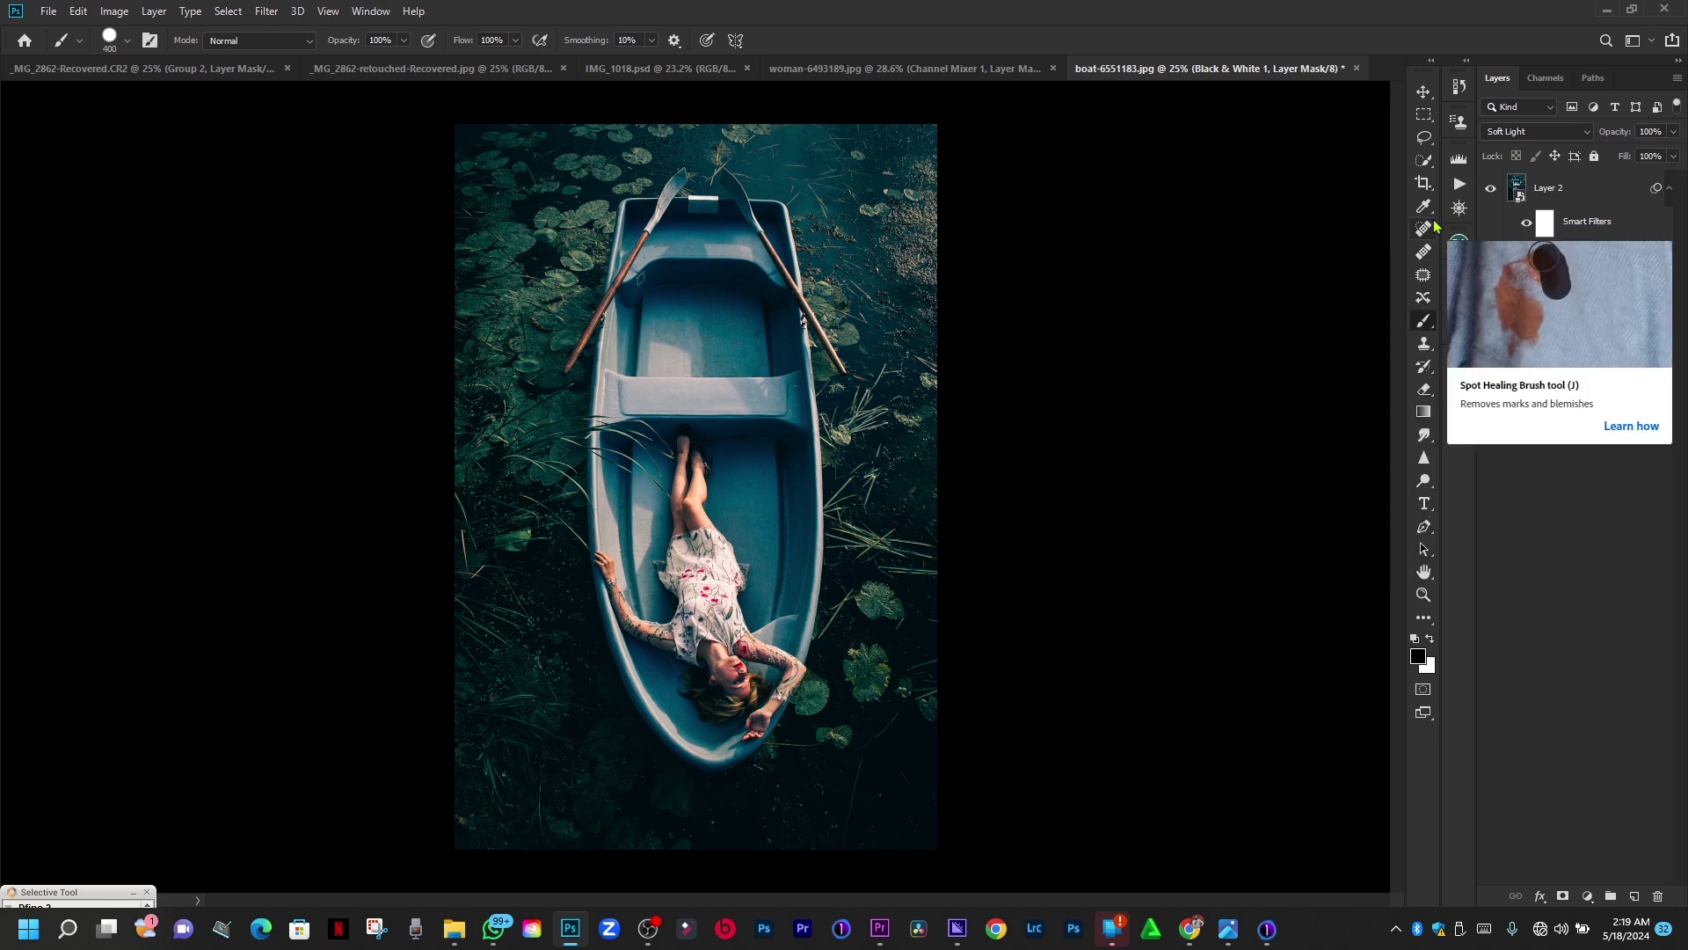
Reopen the Camera Raw Filter on Layer 2 and review its composite, red and blue curves.
click(1545, 190)
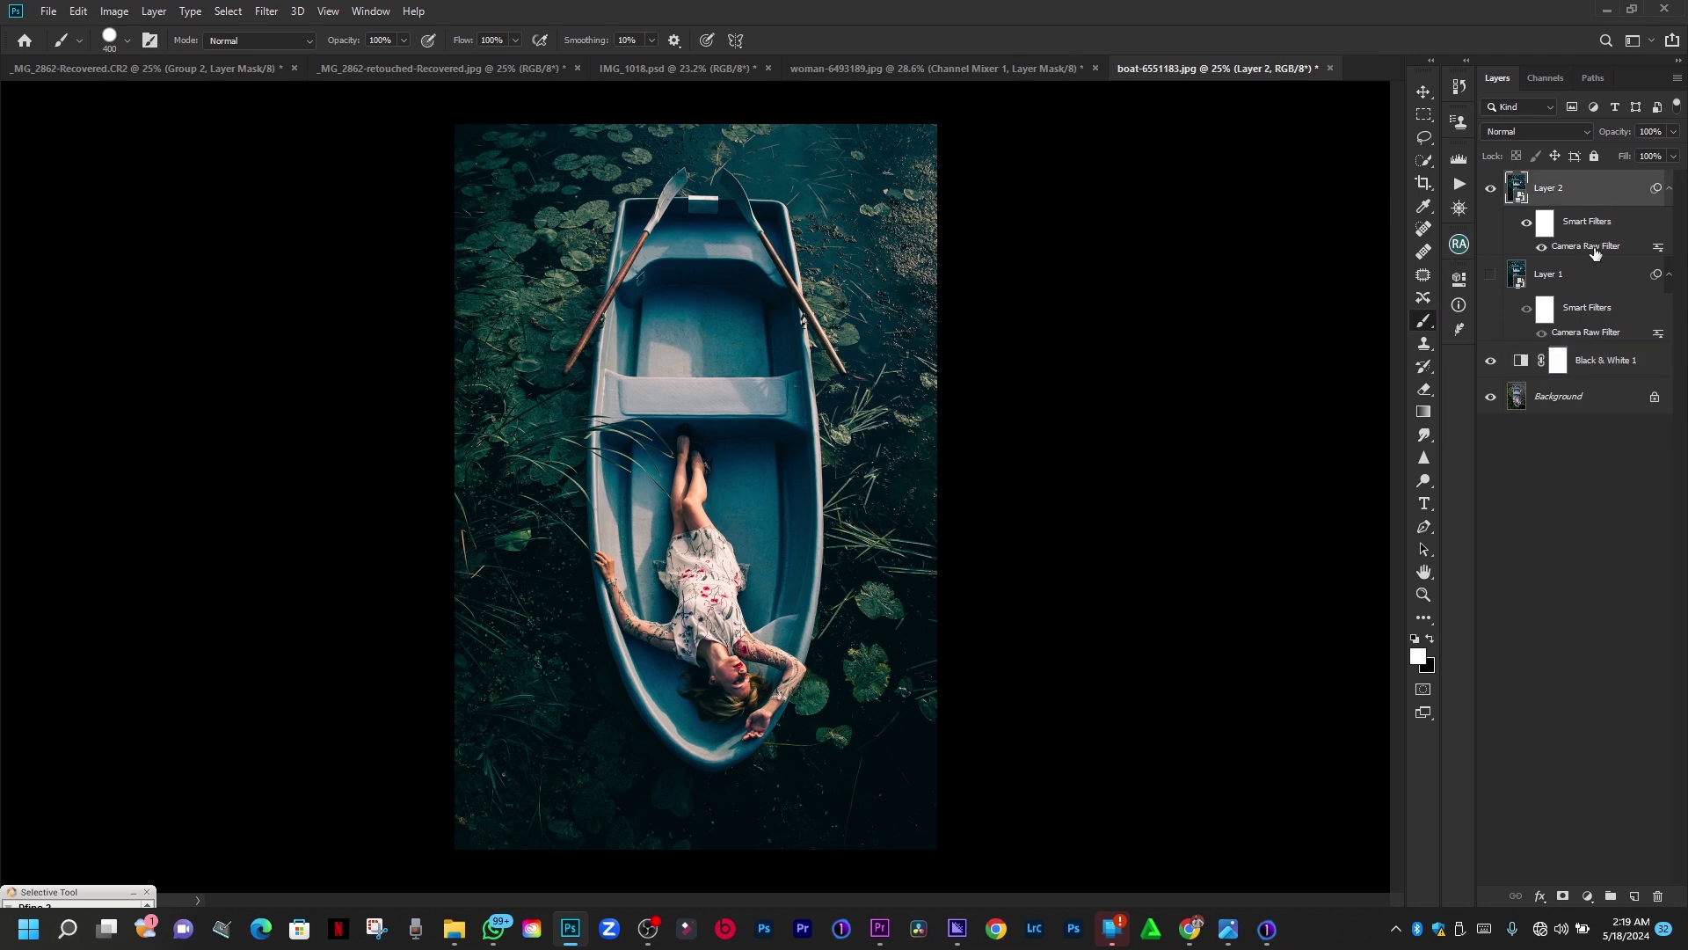
double_click(1591, 247)
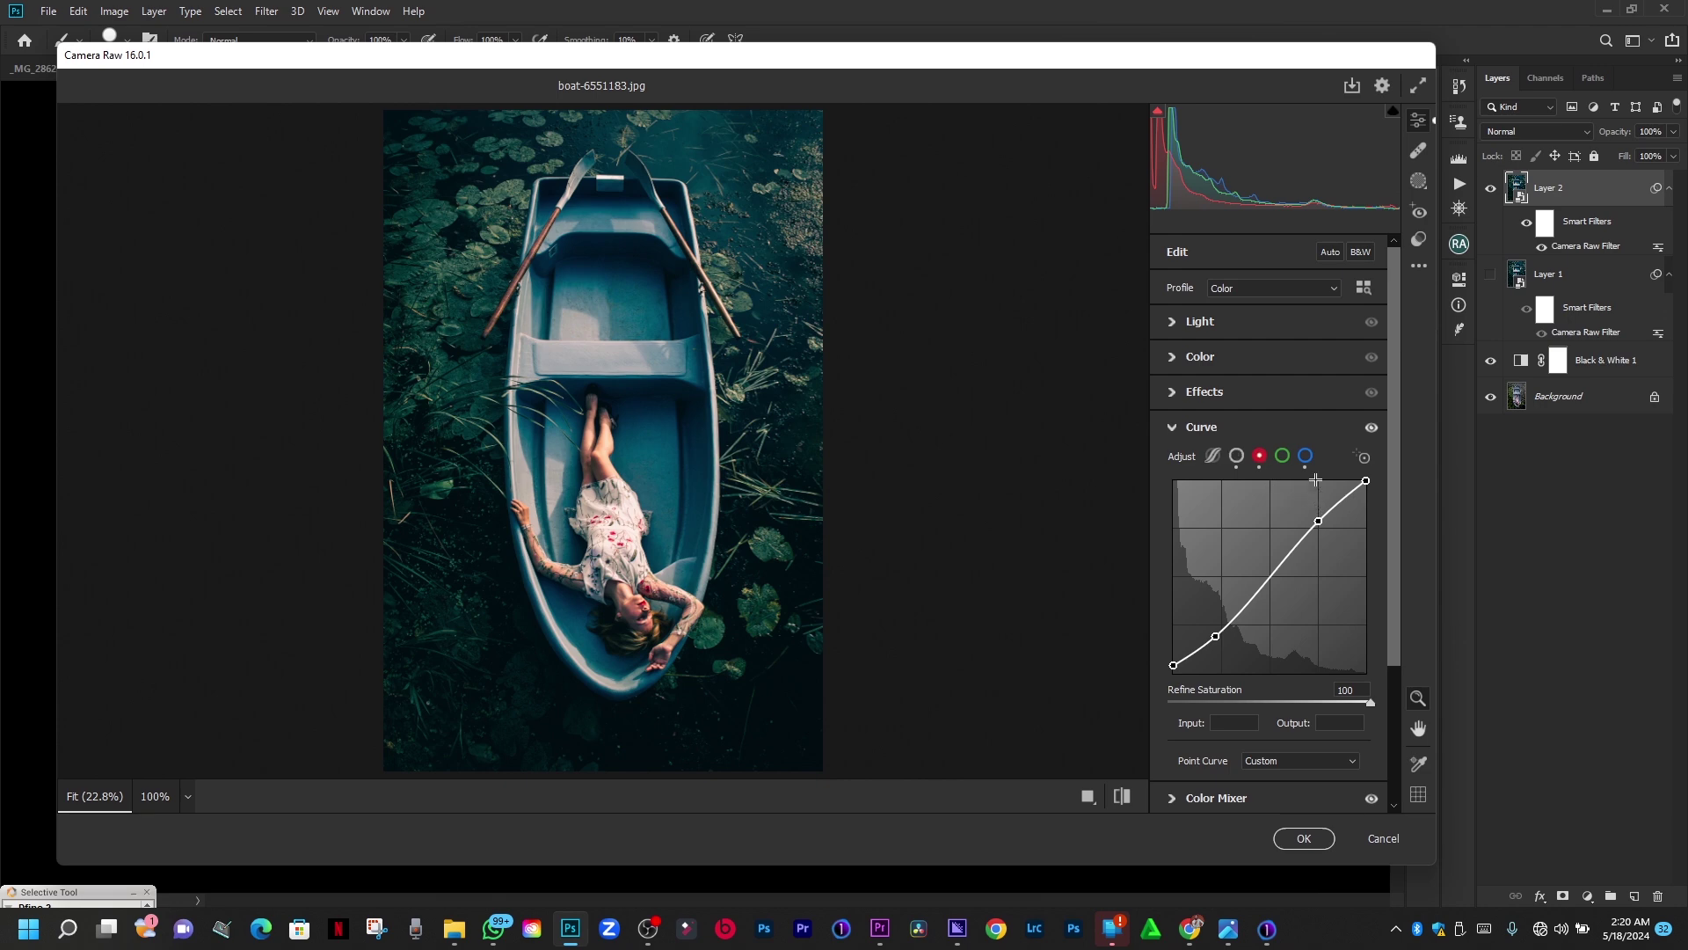
click(1260, 458)
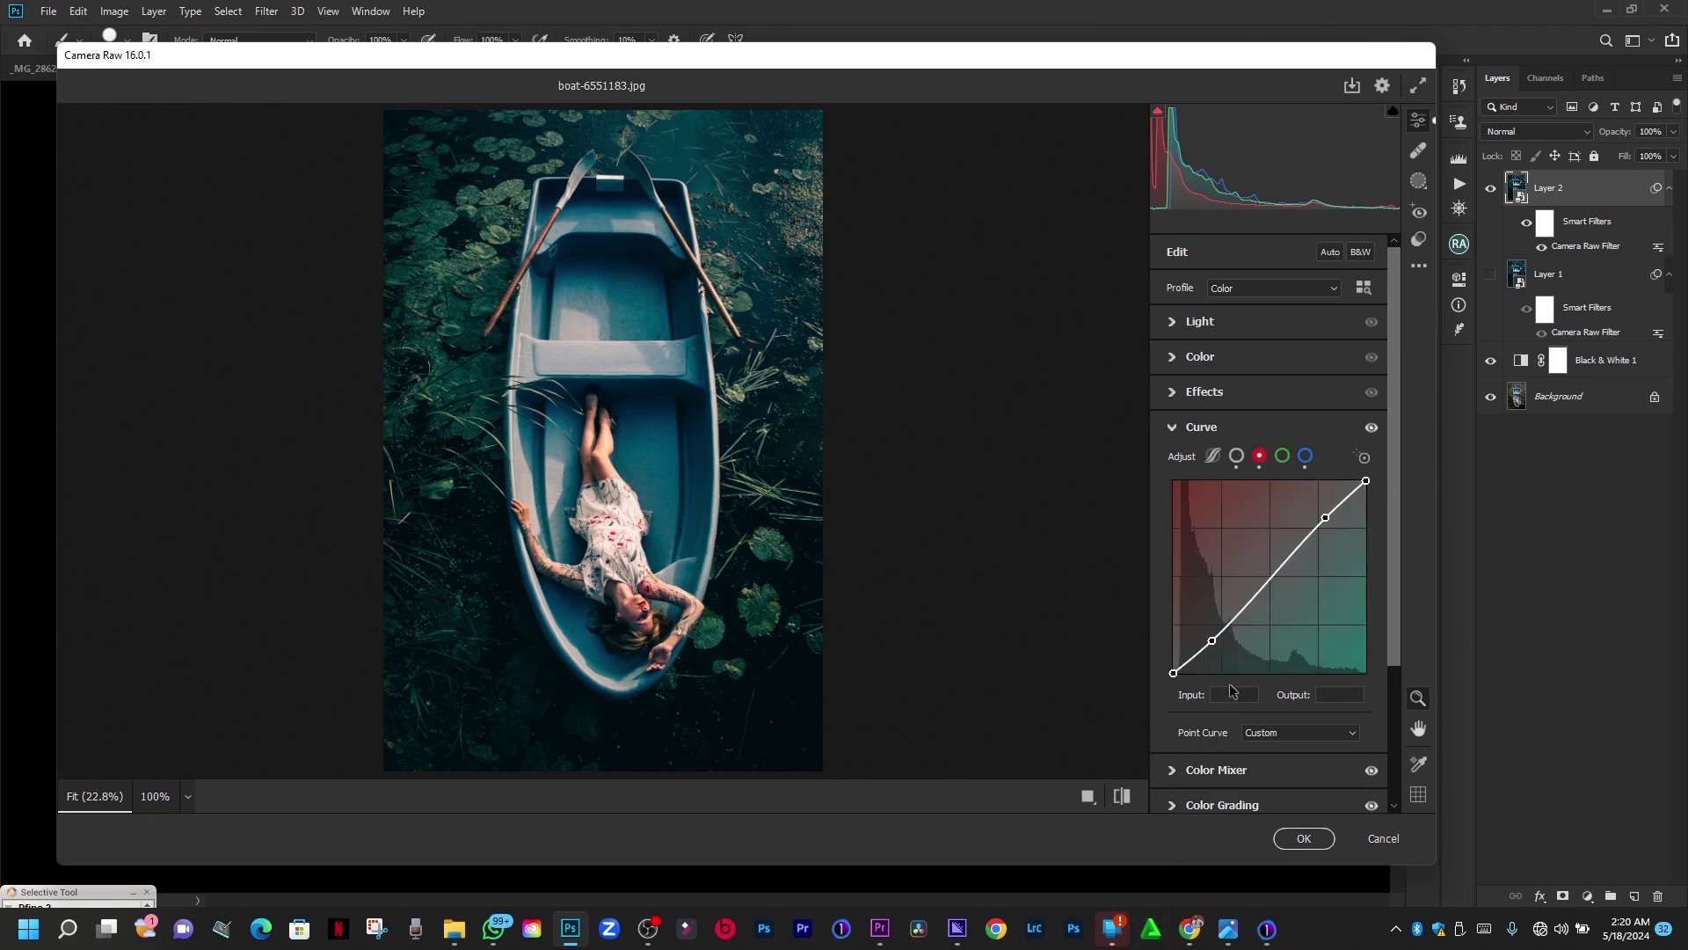
drag(1215, 634, 1214, 645)
click(1324, 519)
click(1305, 455)
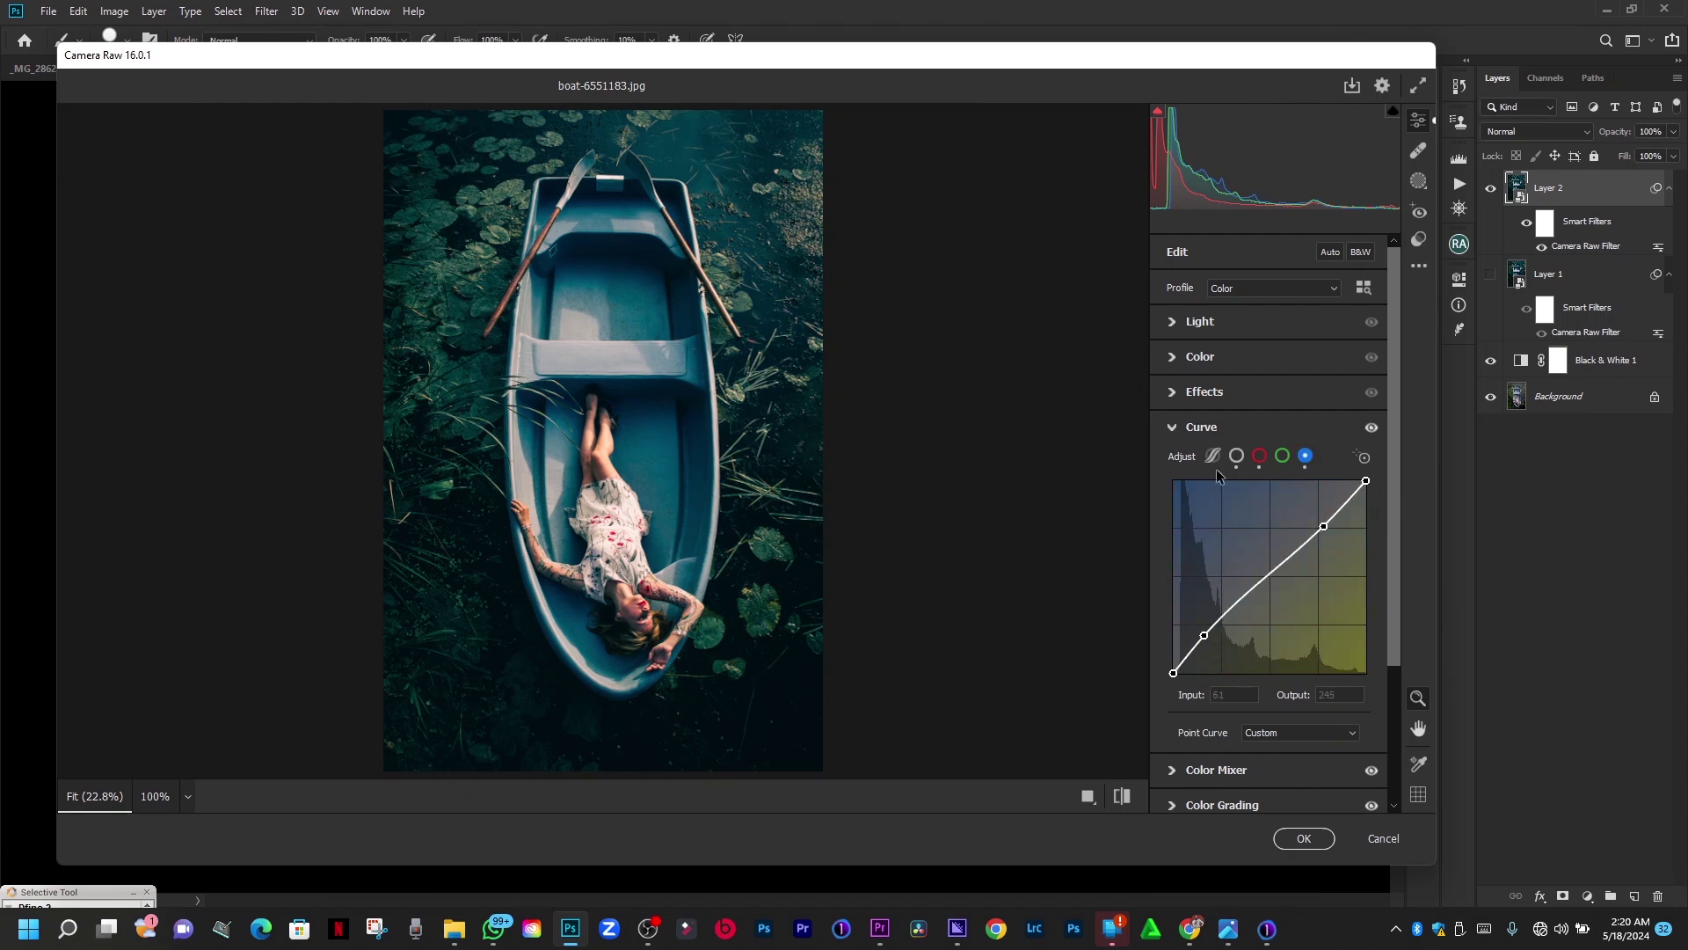
click(1180, 428)
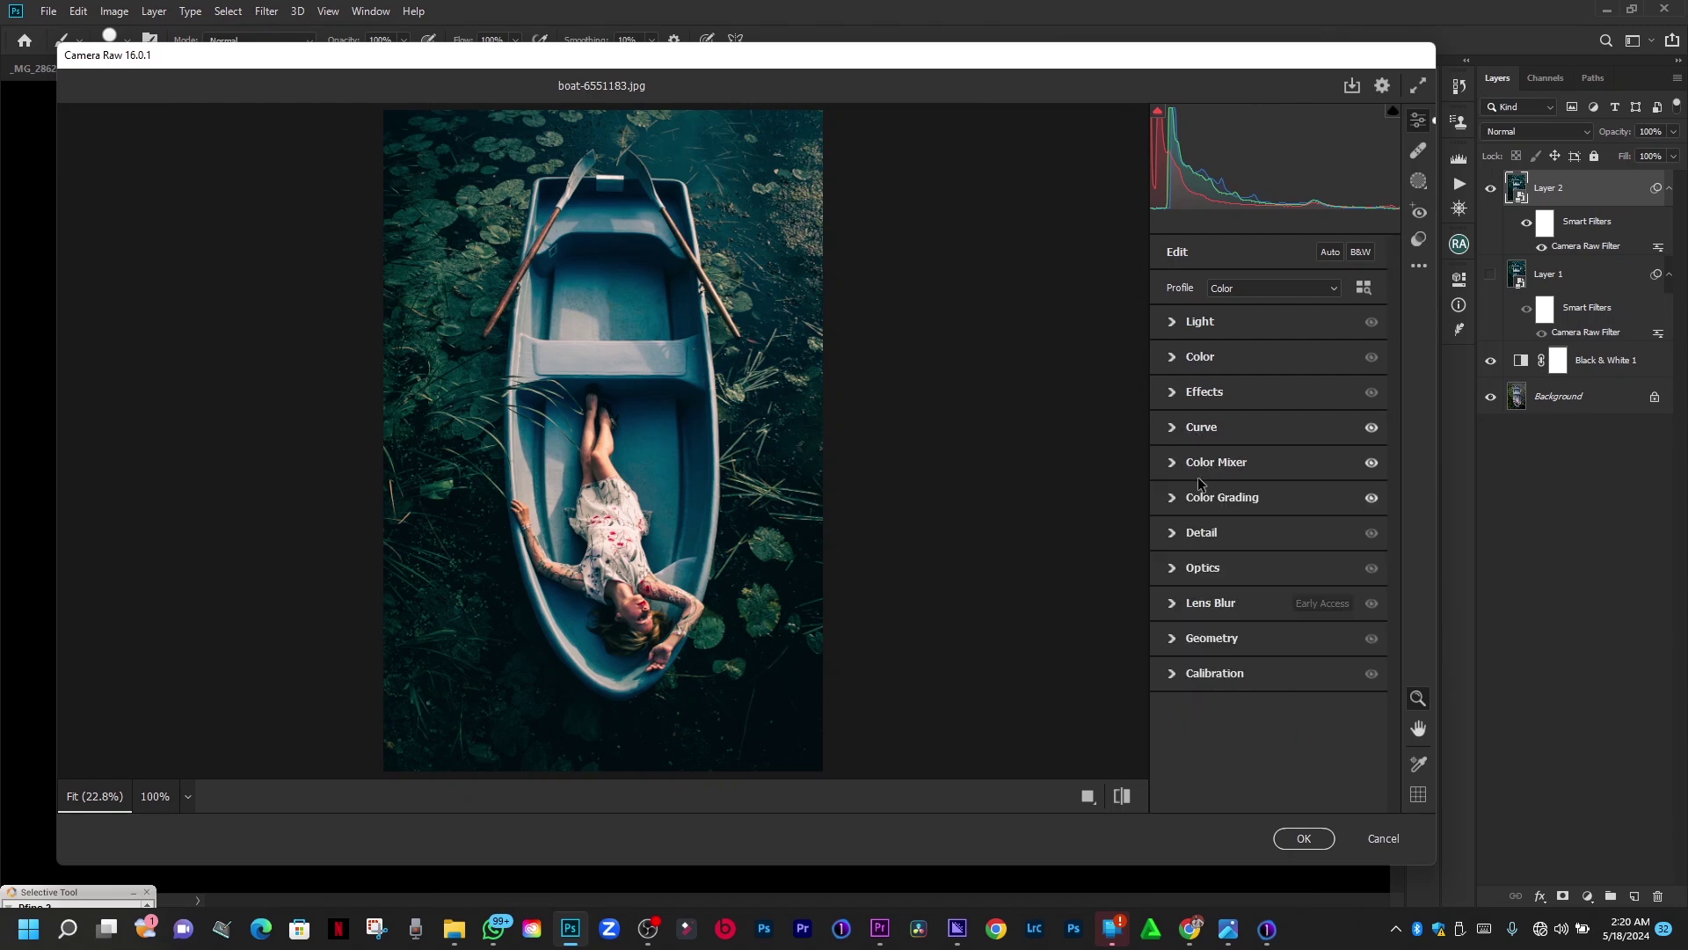
Review the Color Mixer saturation values and Color Grading wheels of Layer 2, and close Camera Raw accepting its settings.
click(1176, 463)
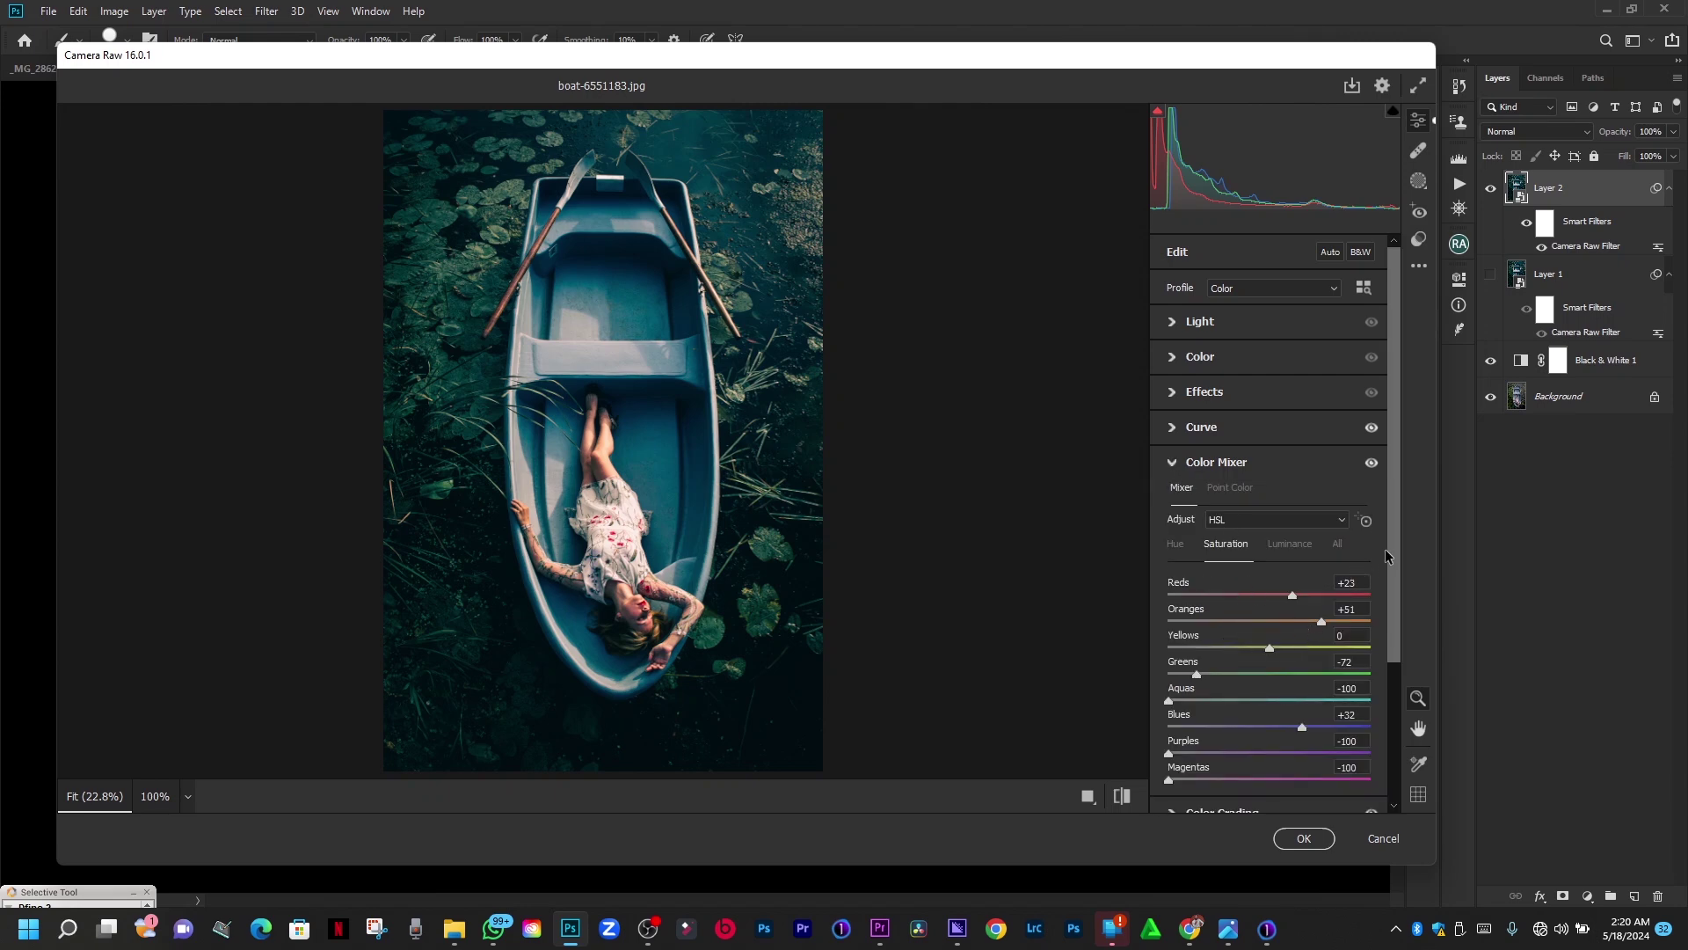
scroll(1386, 563, down, 1)
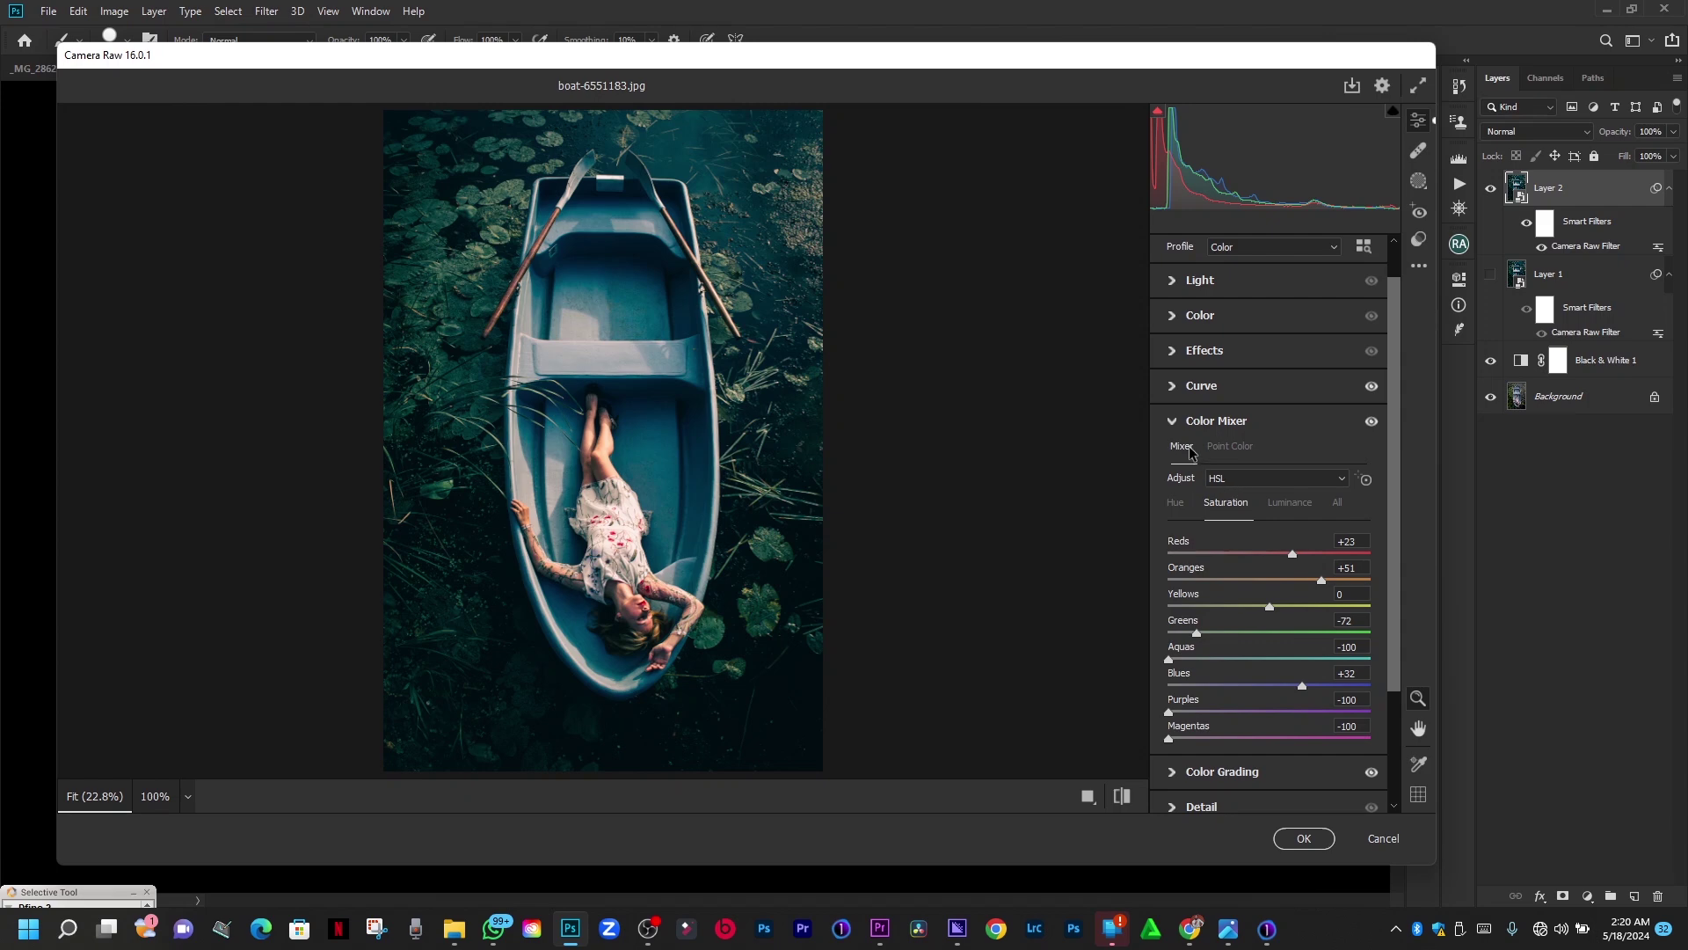
click(1173, 424)
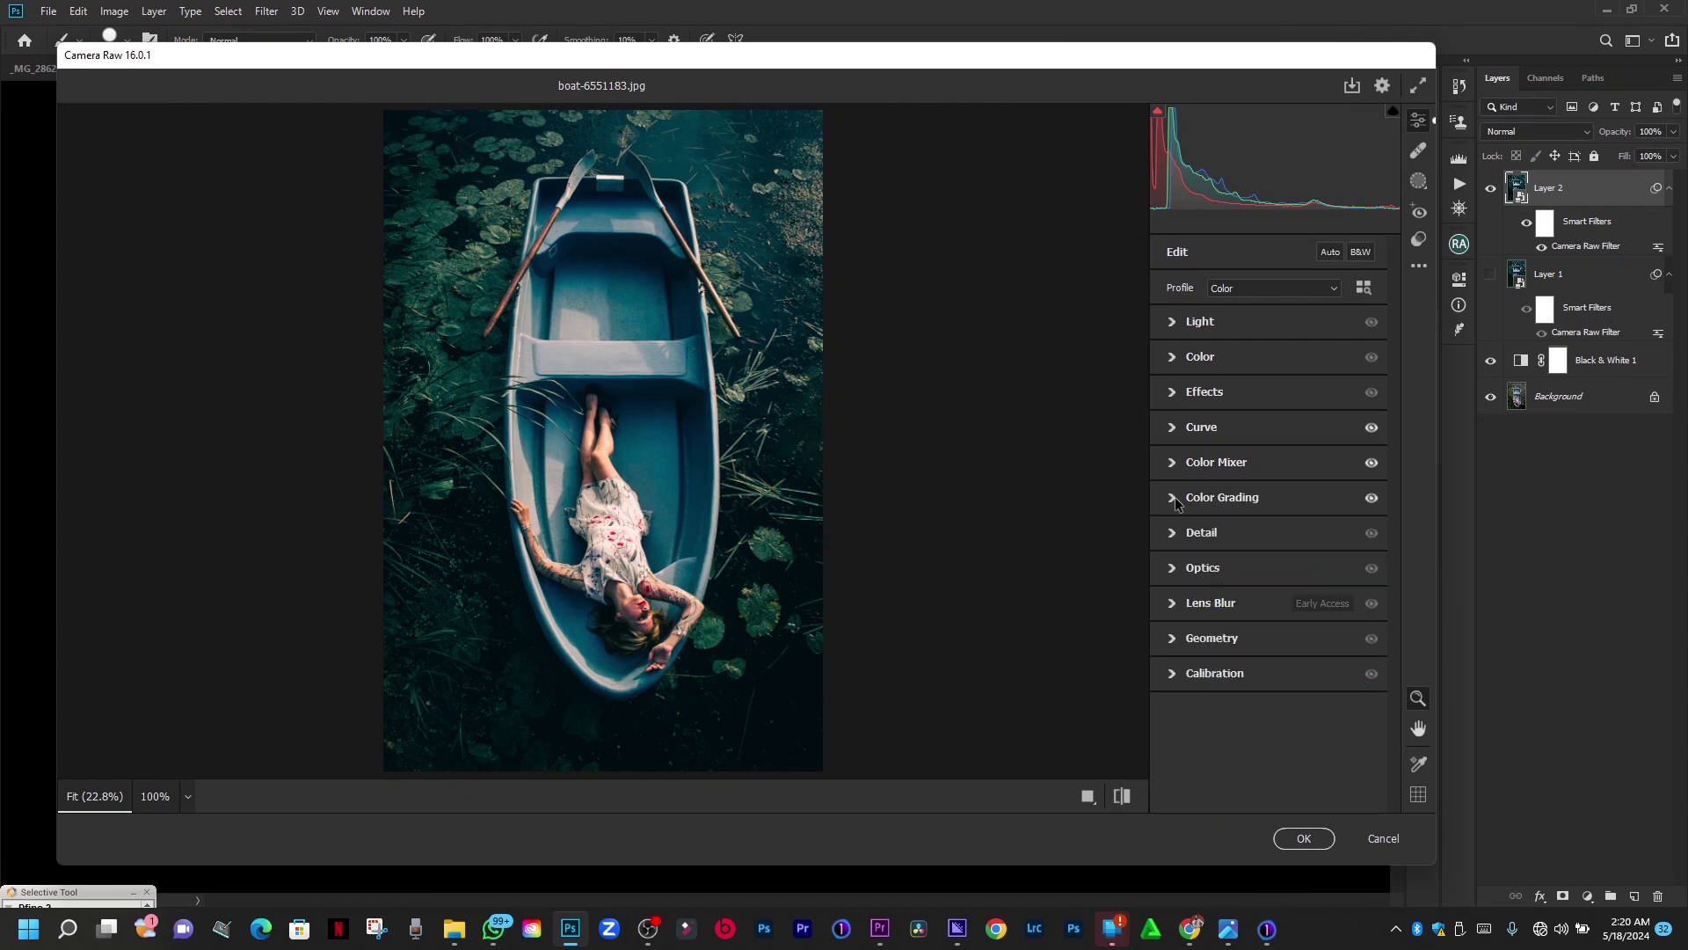
click(1258, 508)
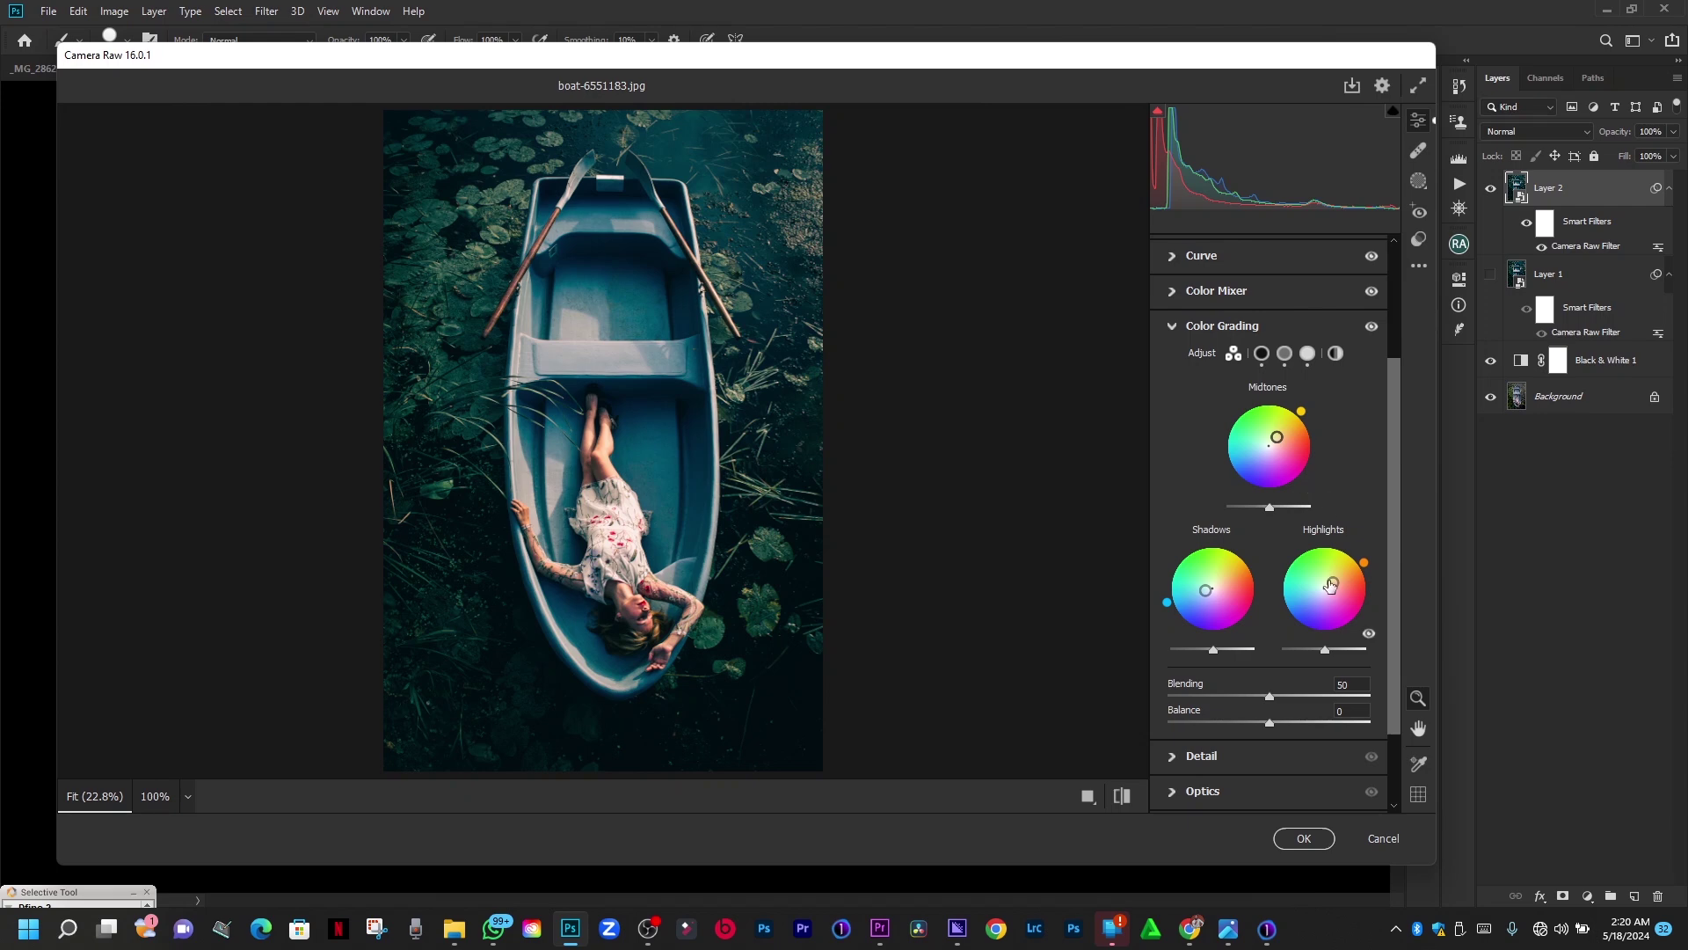
click(1171, 328)
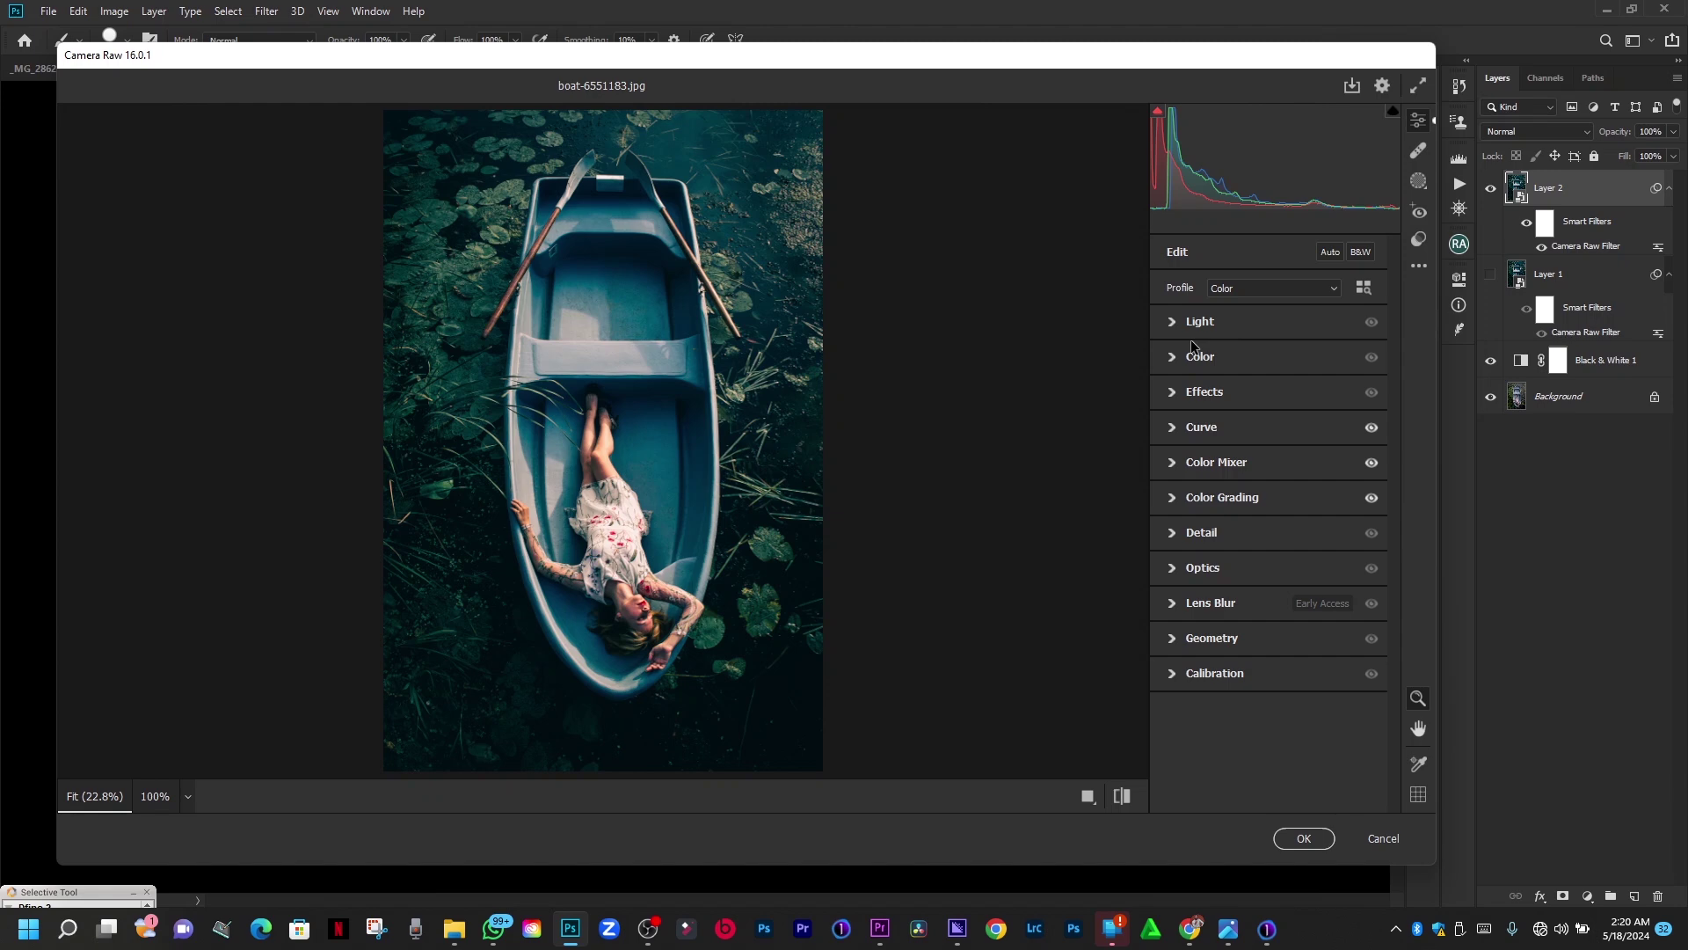
click(1304, 838)
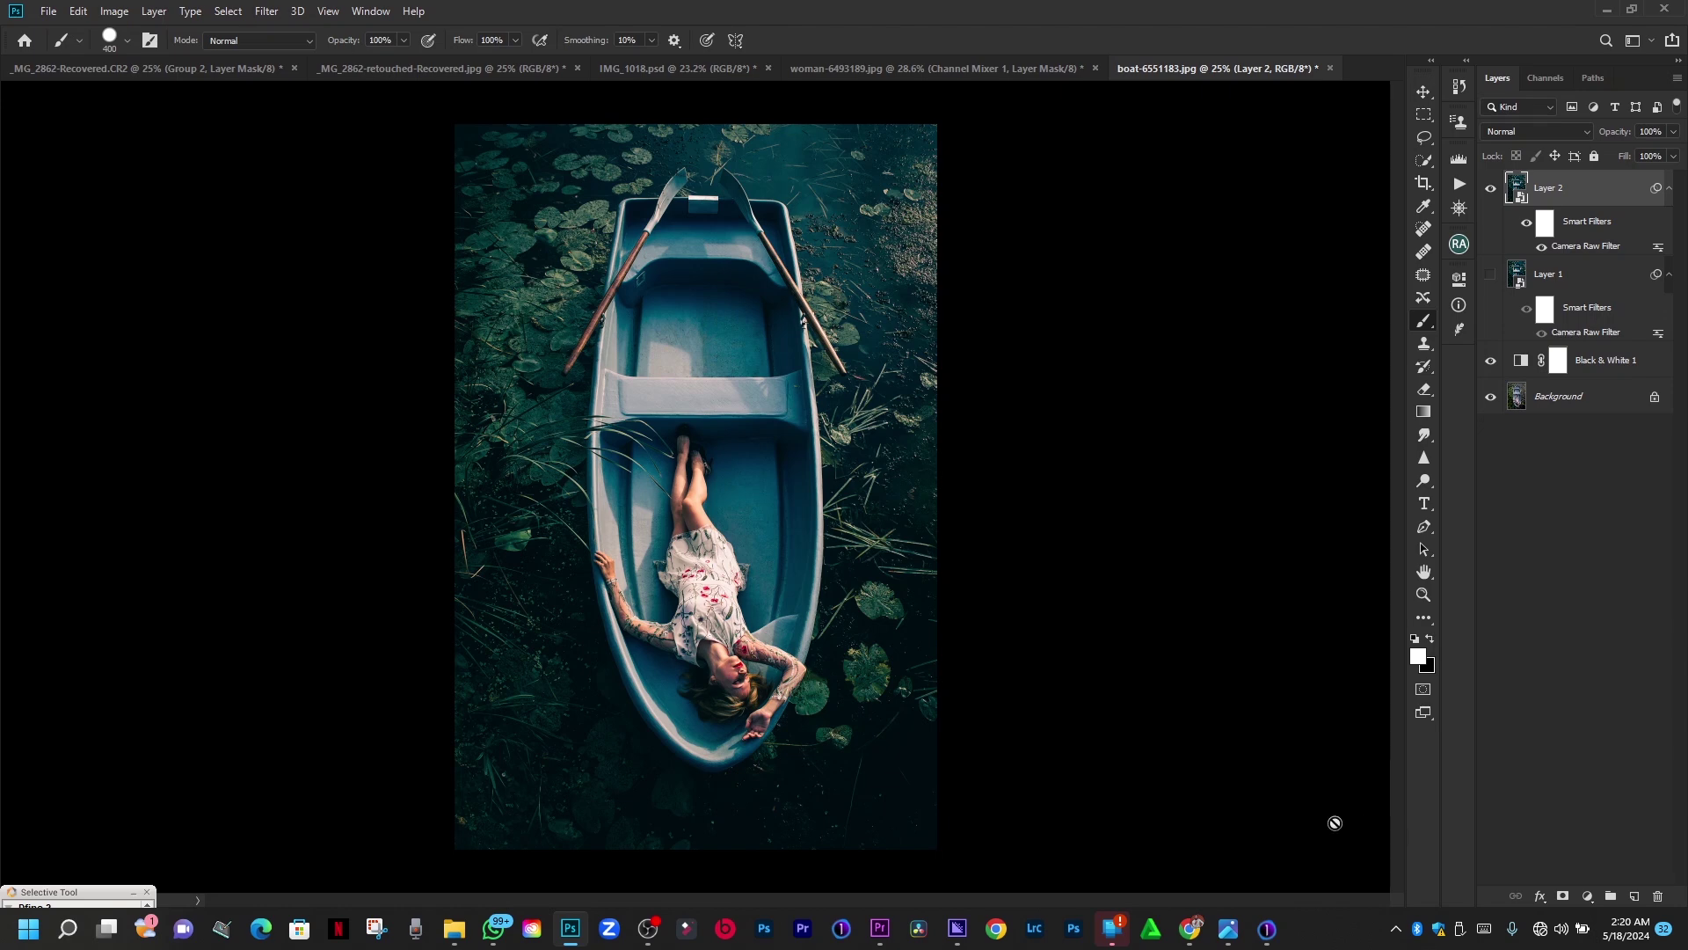
Compare the final grade with the original photo by repeatedly isolating the Background layer and restoring the other layers.
alt+click(1491, 398)
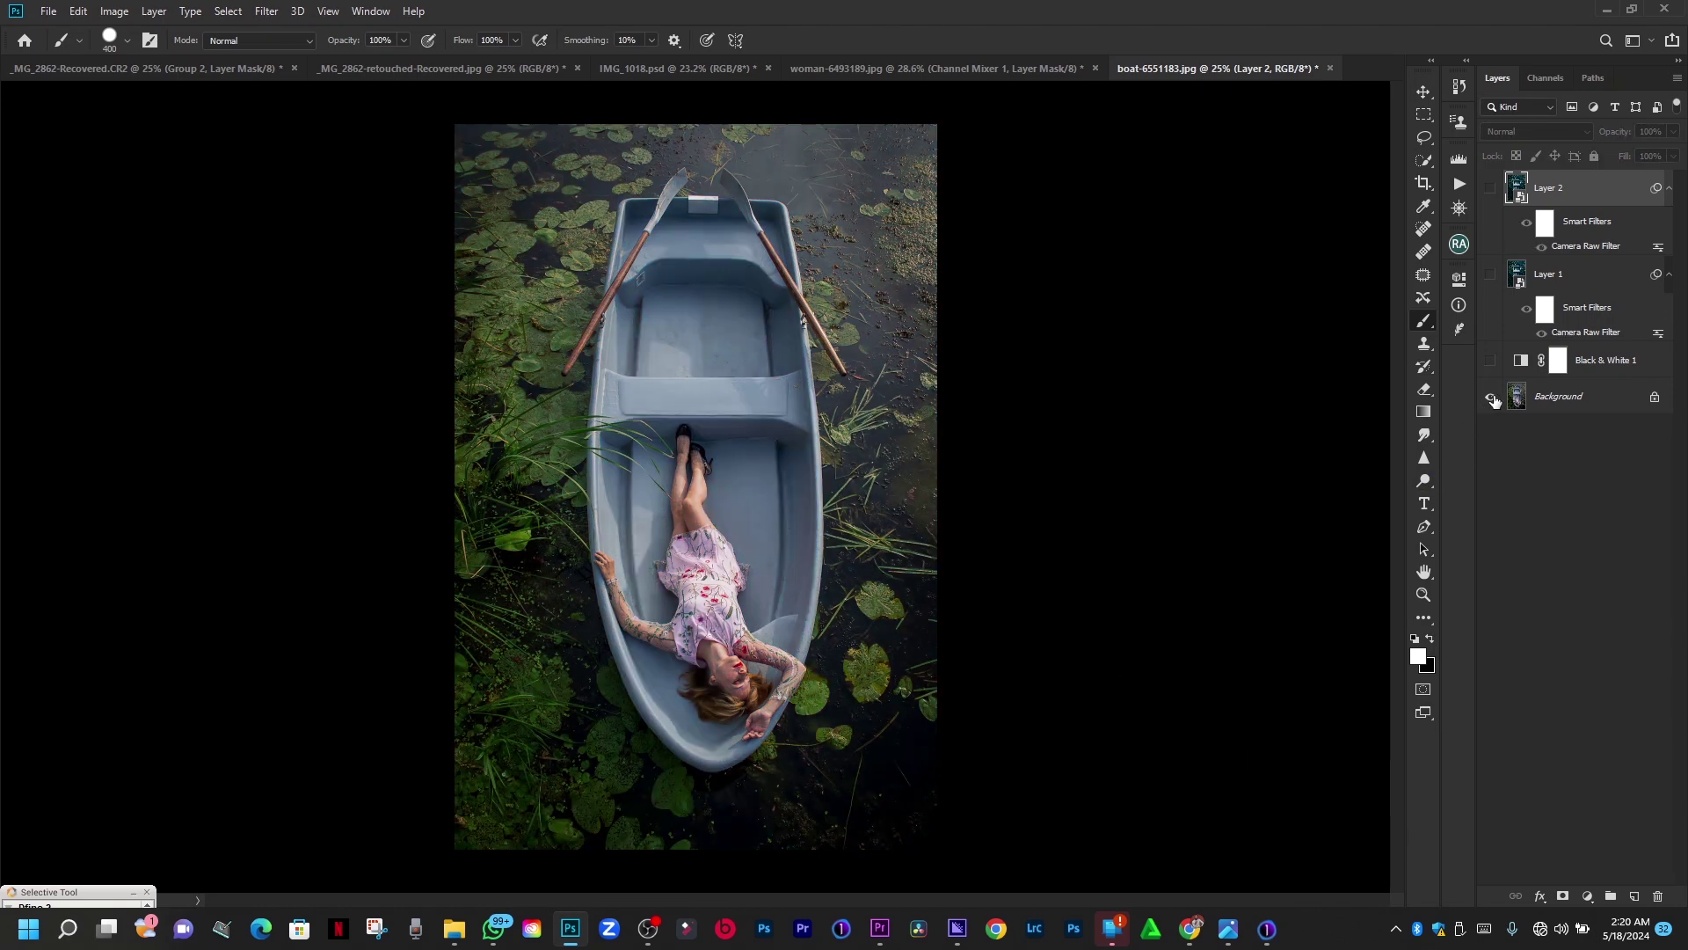
alt+click(1491, 398)
alt+click(1491, 397)
alt+click(1491, 398)
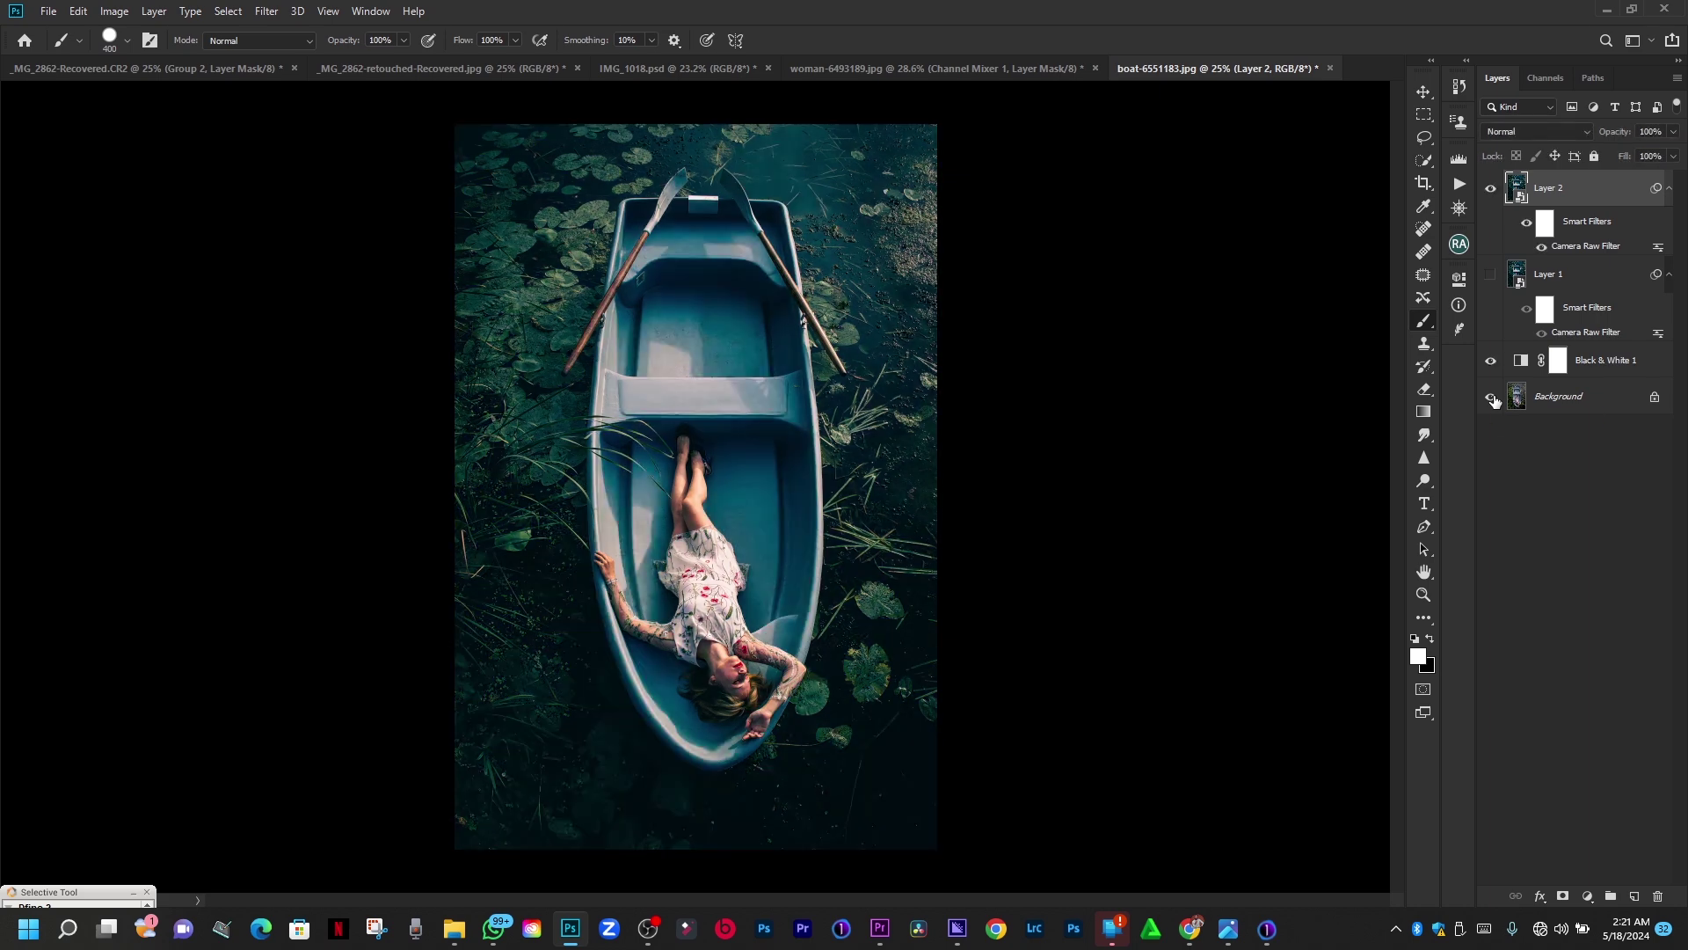
alt+click(1492, 397)
alt+click(1491, 397)
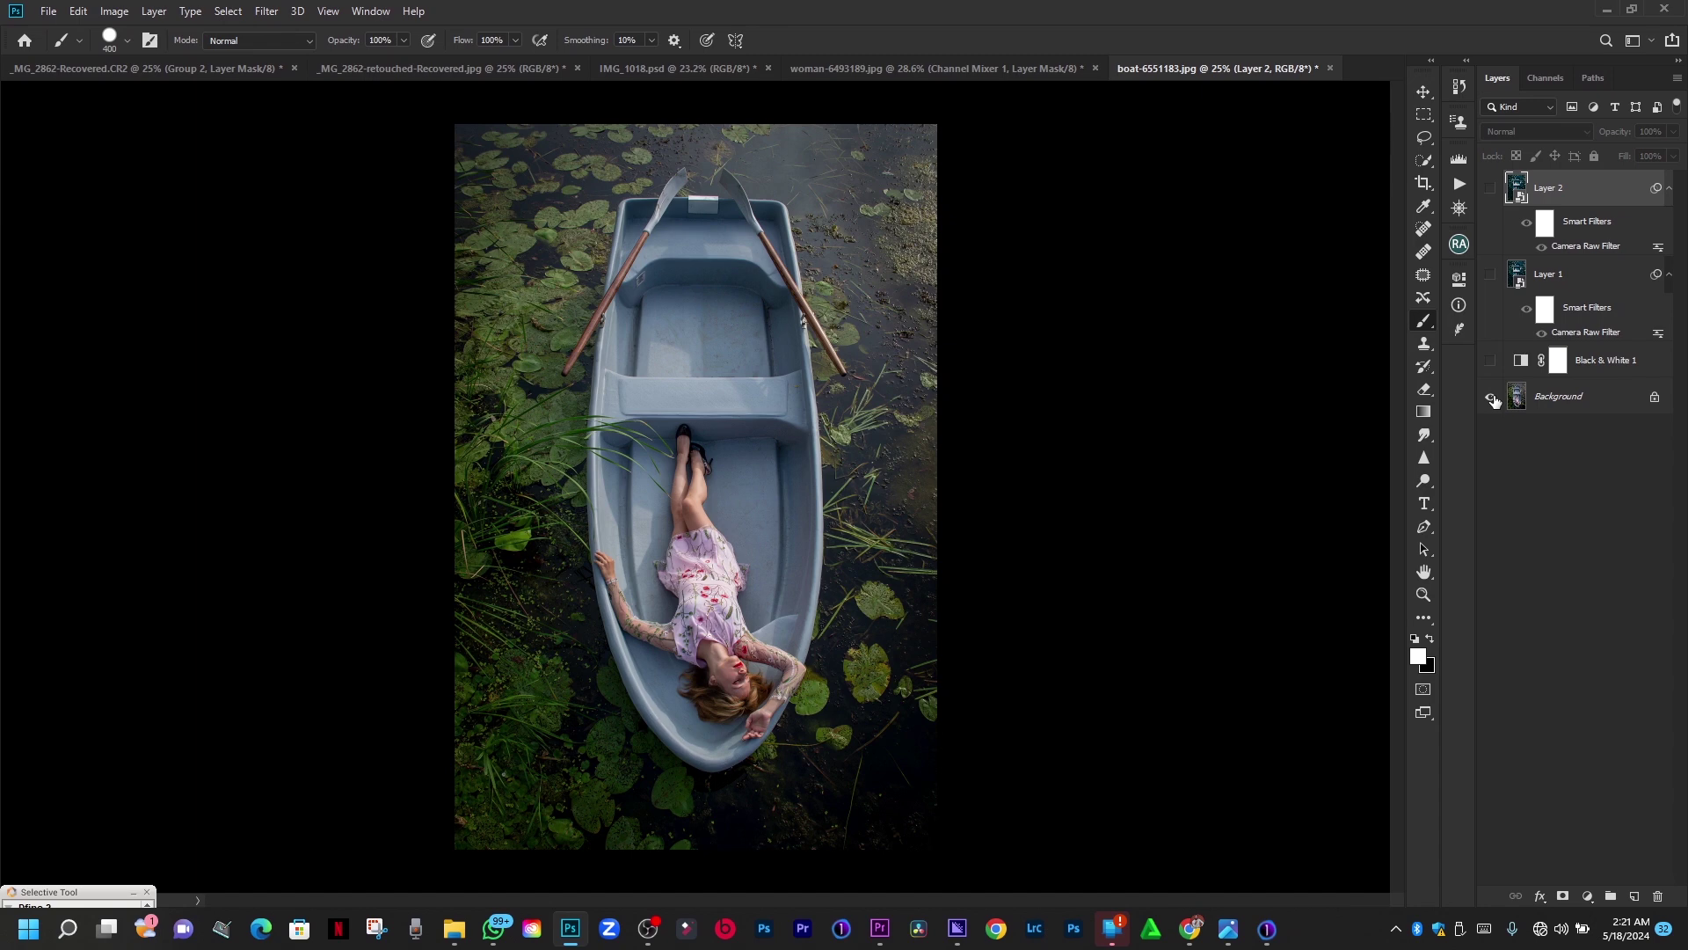
alt+click(1492, 398)
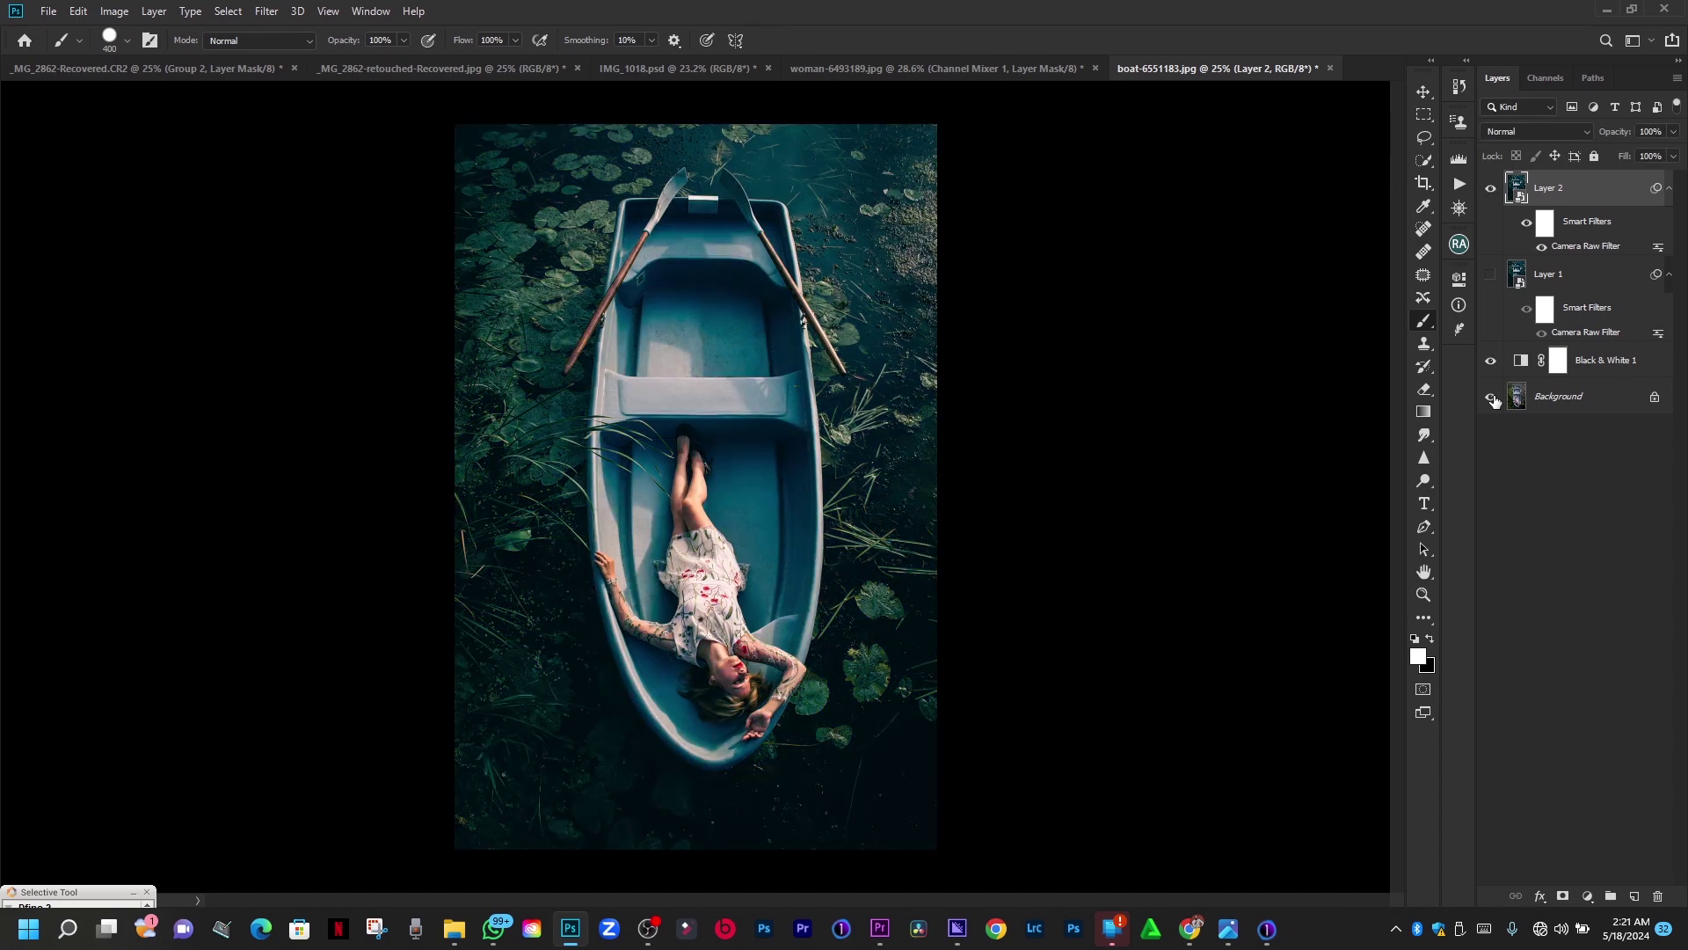